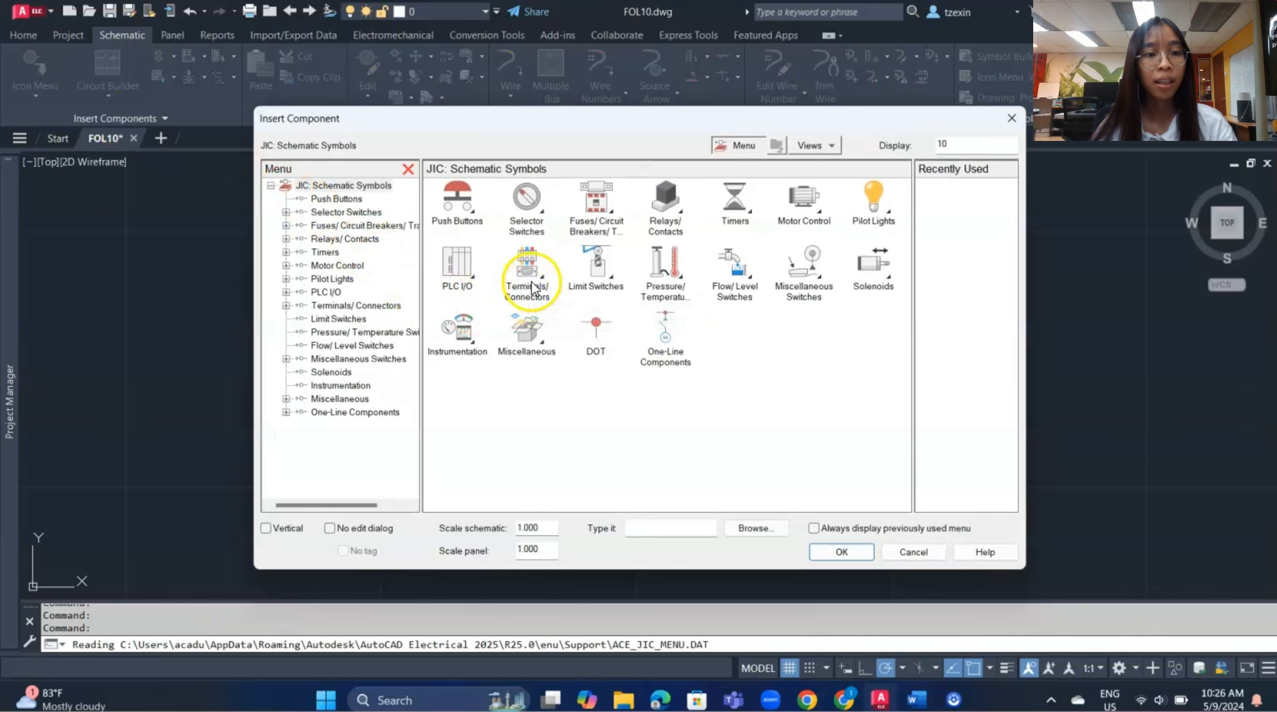
Insert a Round with Terminal Number symbol from Terminals/Connectors near the left end of the topmost wire
click(531, 288)
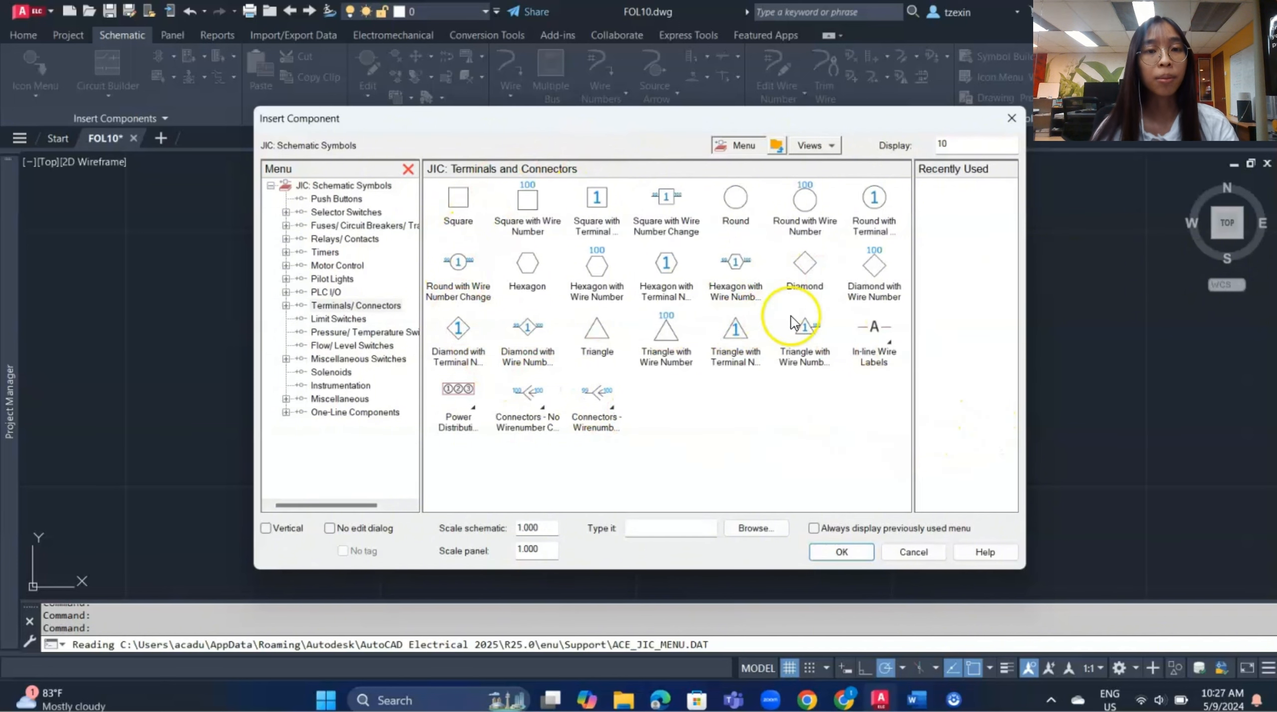
click(872, 230)
click(874, 227)
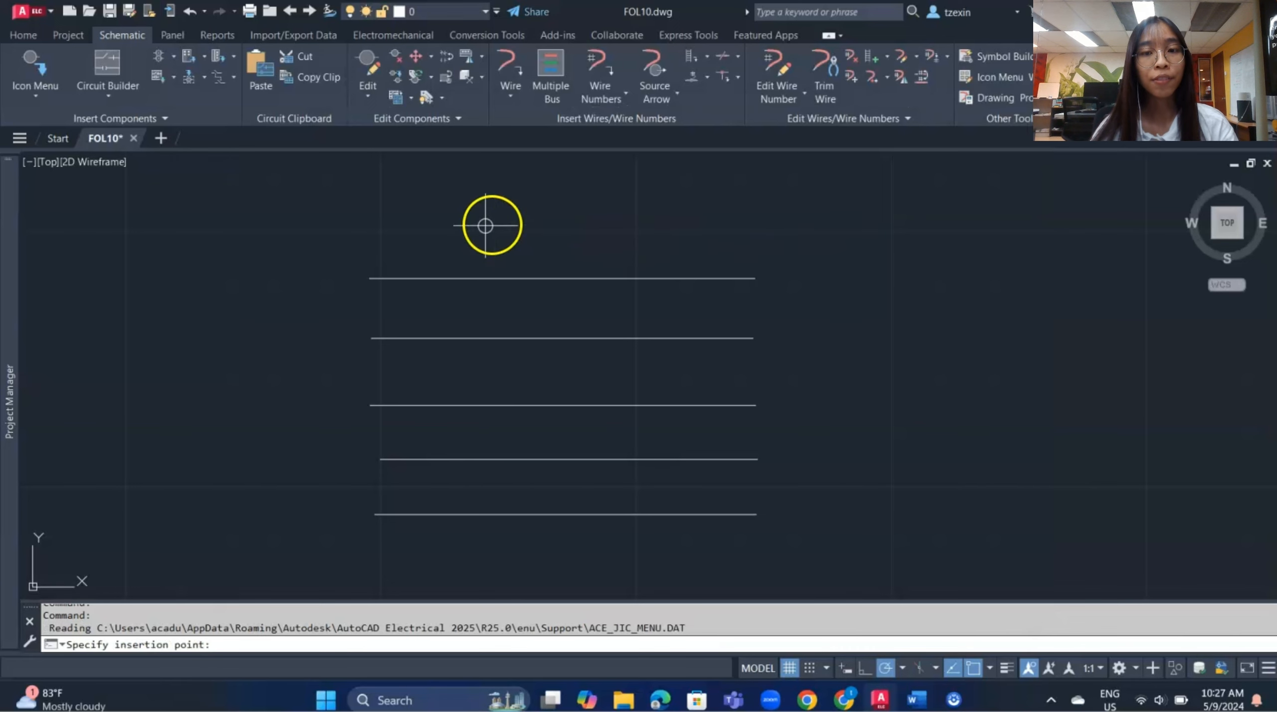
click(437, 277)
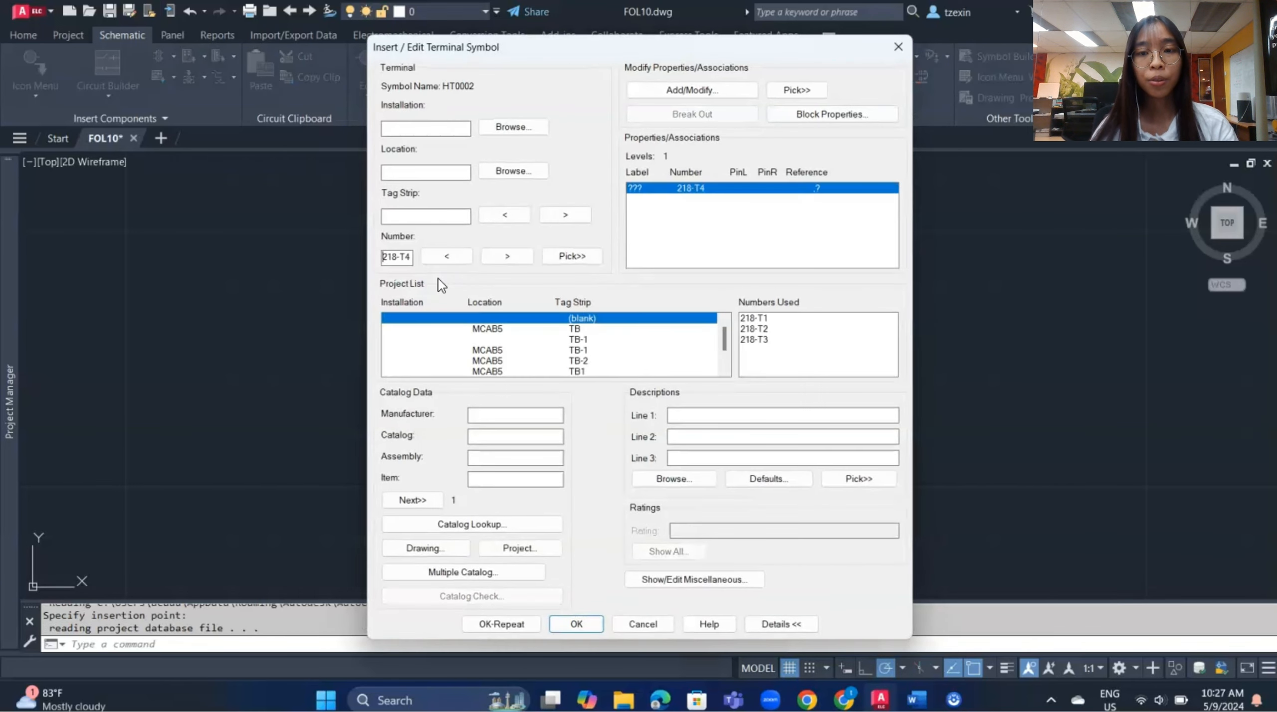
Set the new terminal's number to 1 and its tag strip to TS-001
double_click(412, 256)
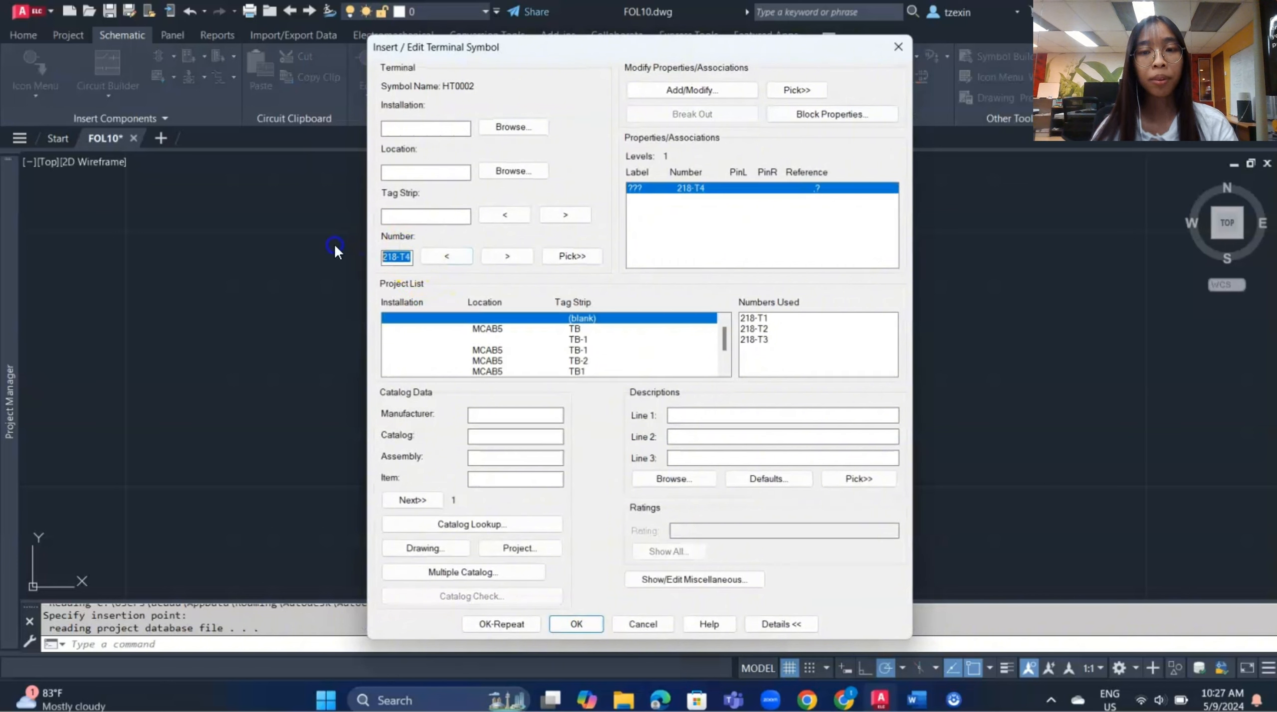
text(1)
click(399, 215)
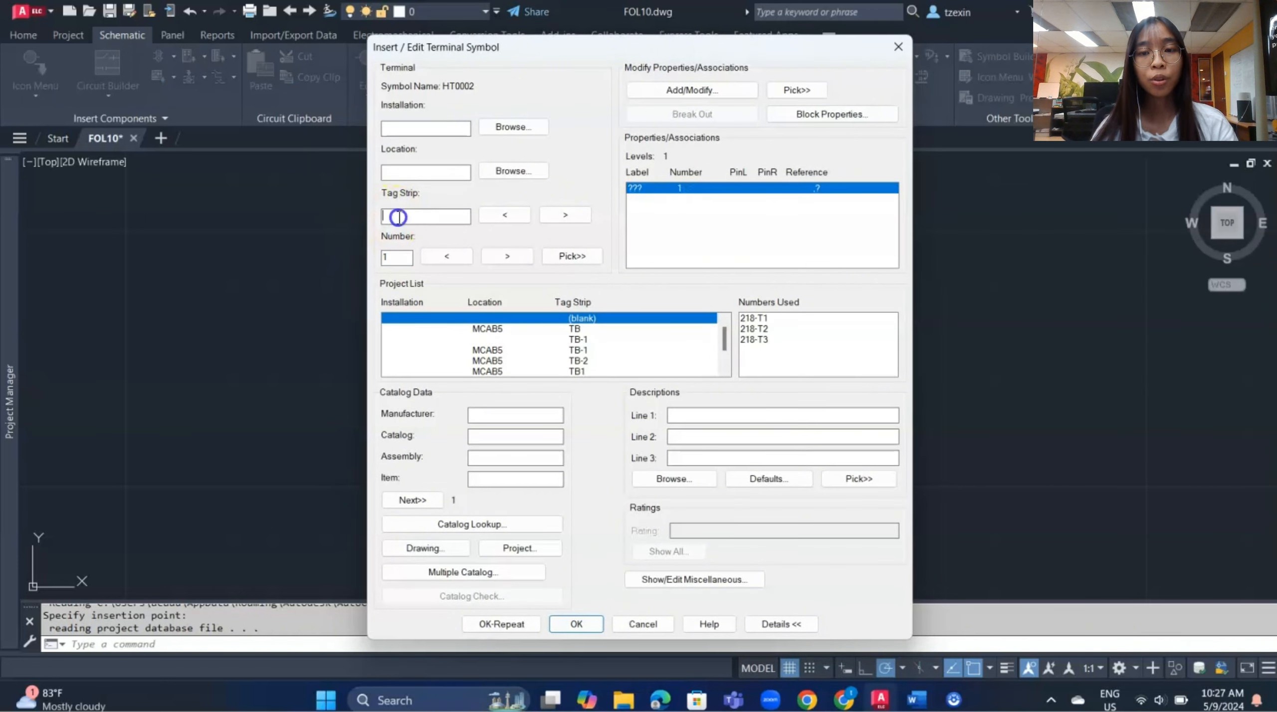
text(TS-001)
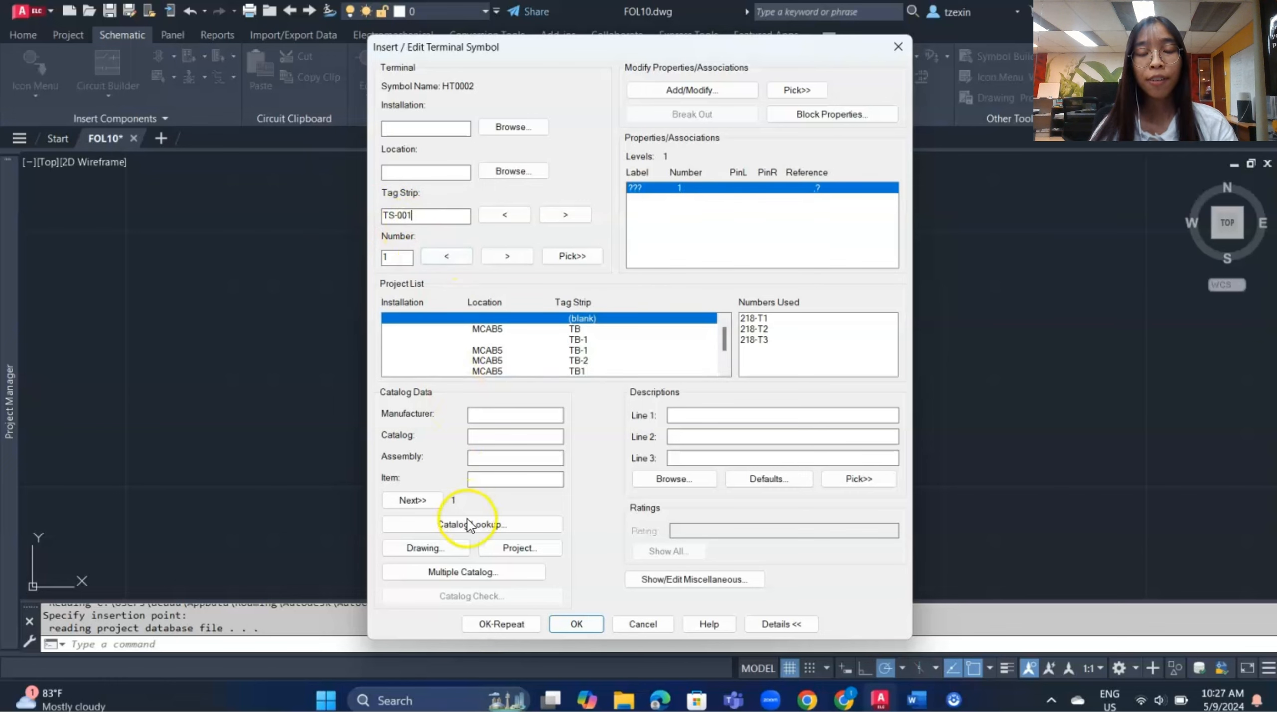
Assign the Siemens feed-through 20 A catalog entry 8WA1 011-1DF11 to terminal 1
click(495, 525)
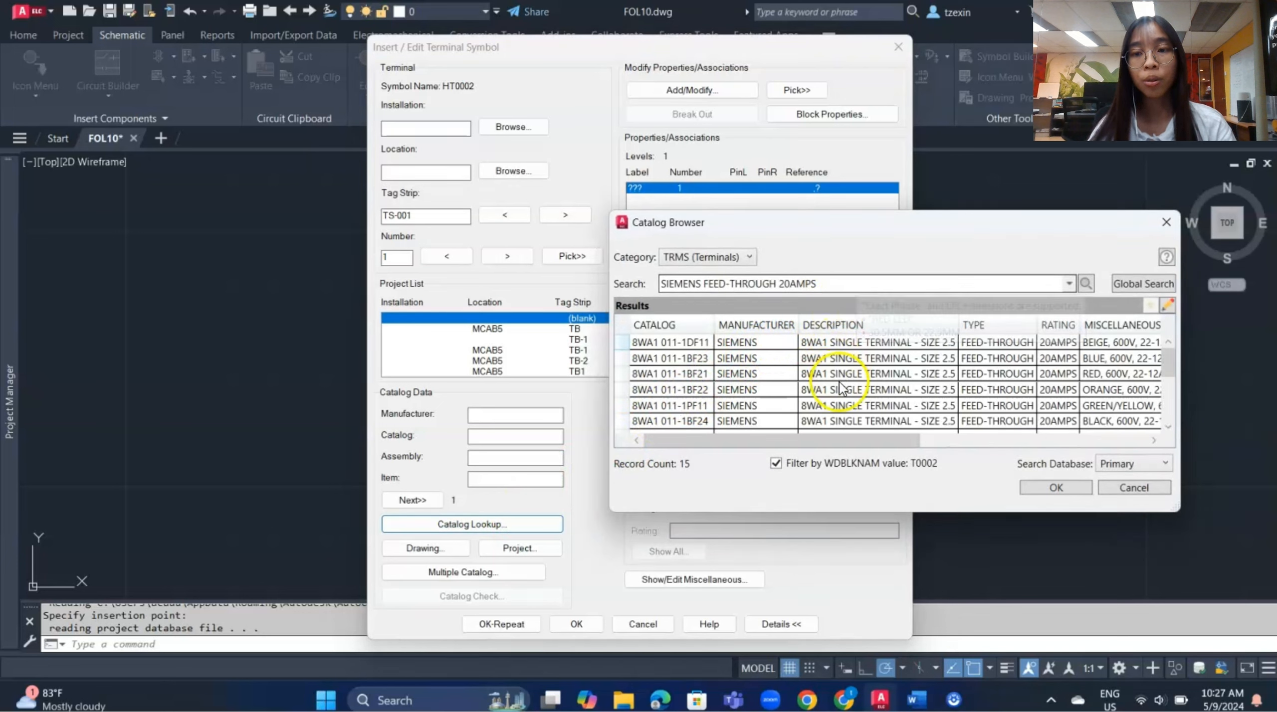
scroll(841, 389, down, 2)
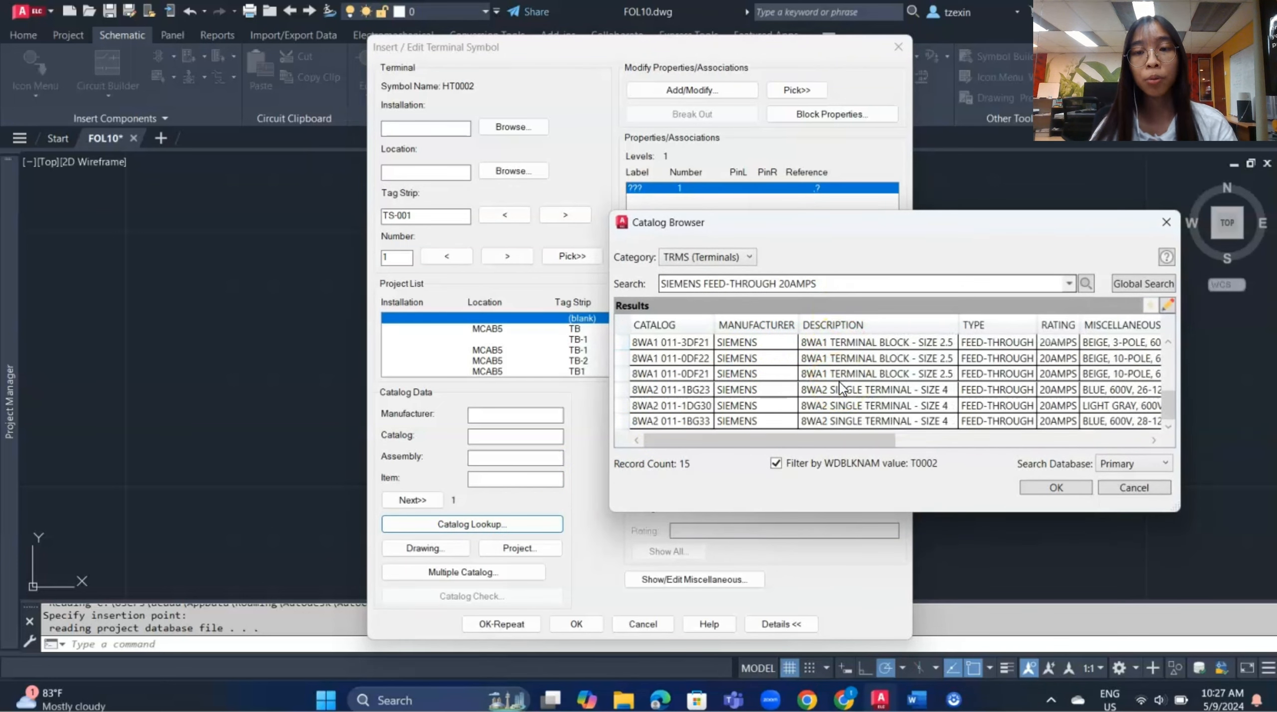
scroll(841, 388, up, 2)
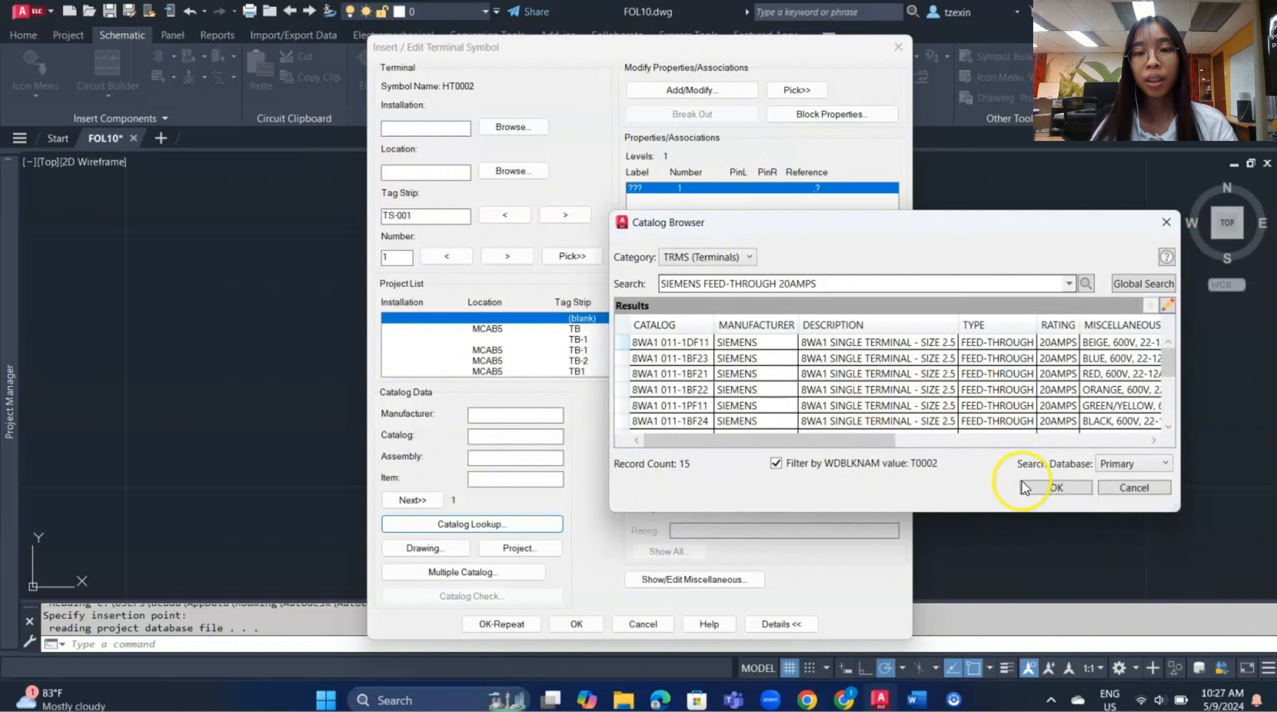
click(1035, 482)
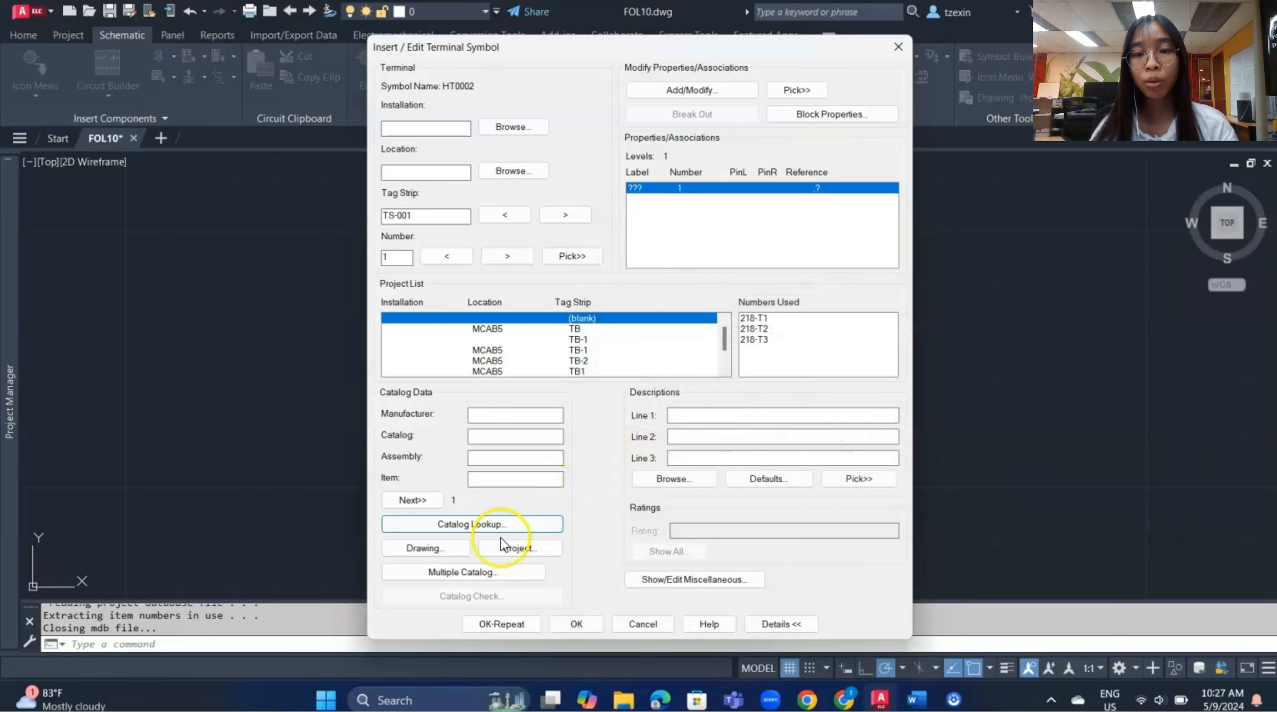
click(497, 528)
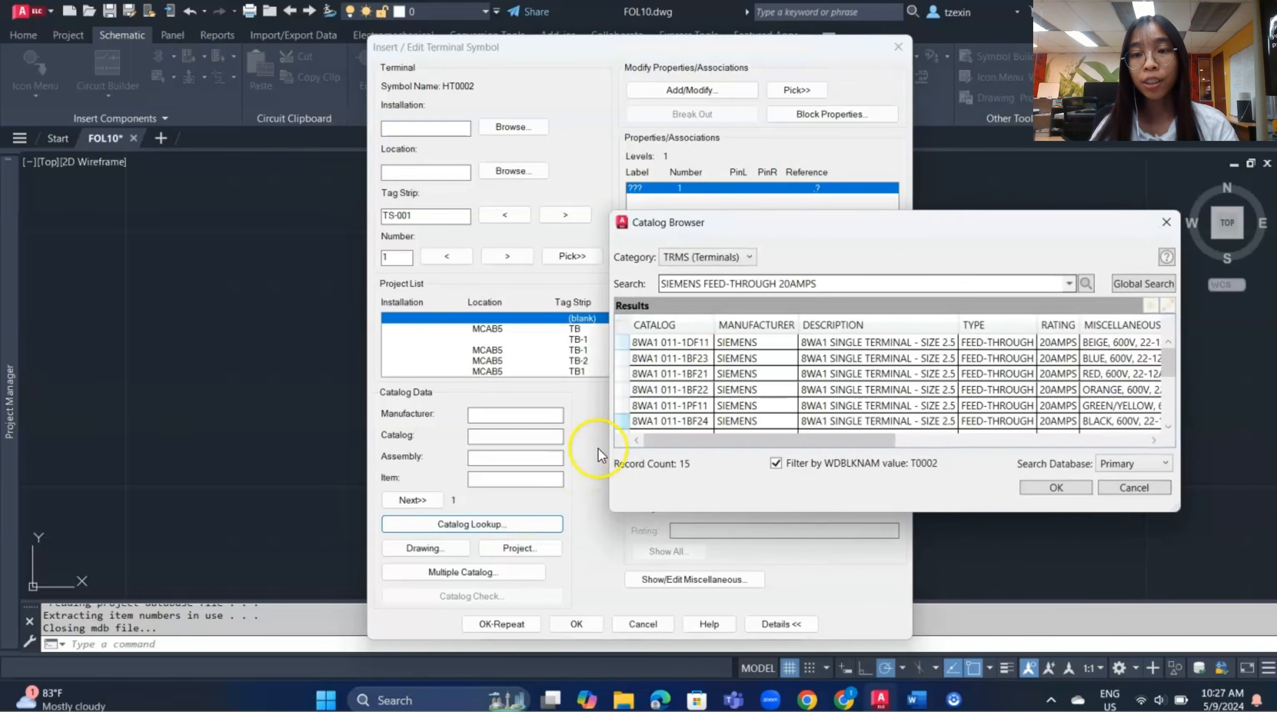
click(979, 342)
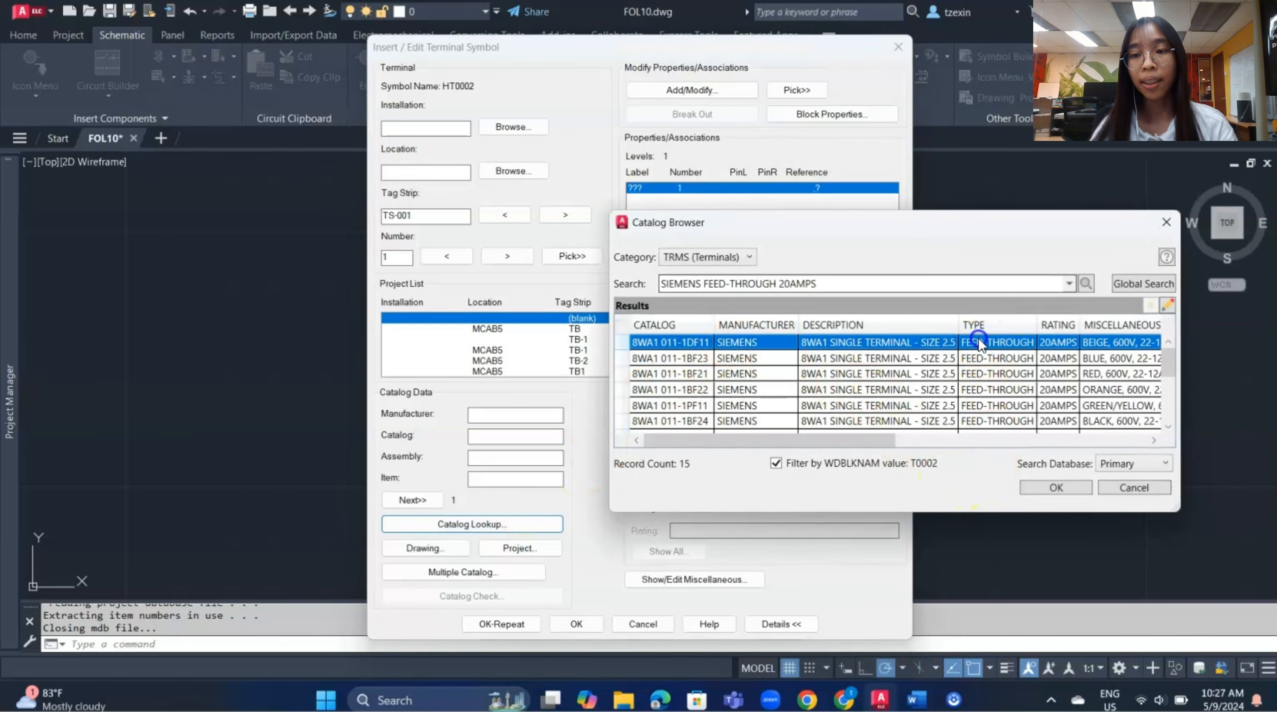
click(1036, 482)
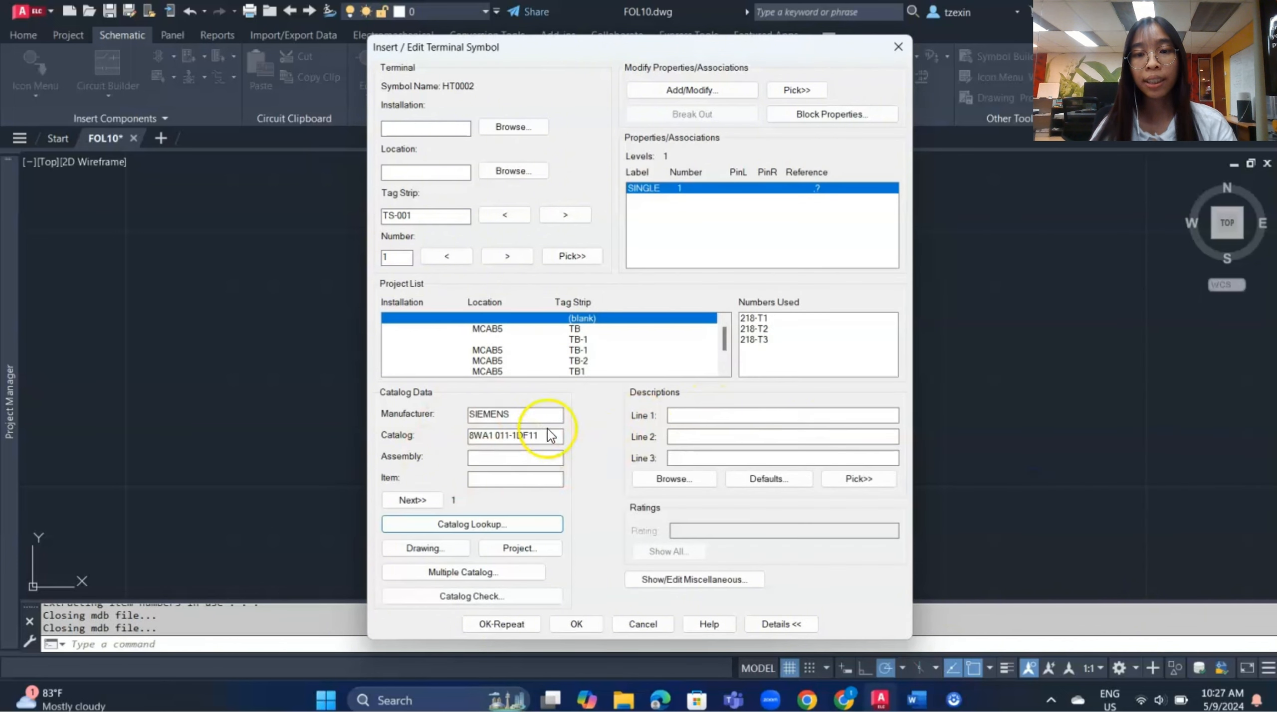
Accept terminal 1 and repeat it on the second wire as TS-001 terminal 2, aligned below the first
click(521, 624)
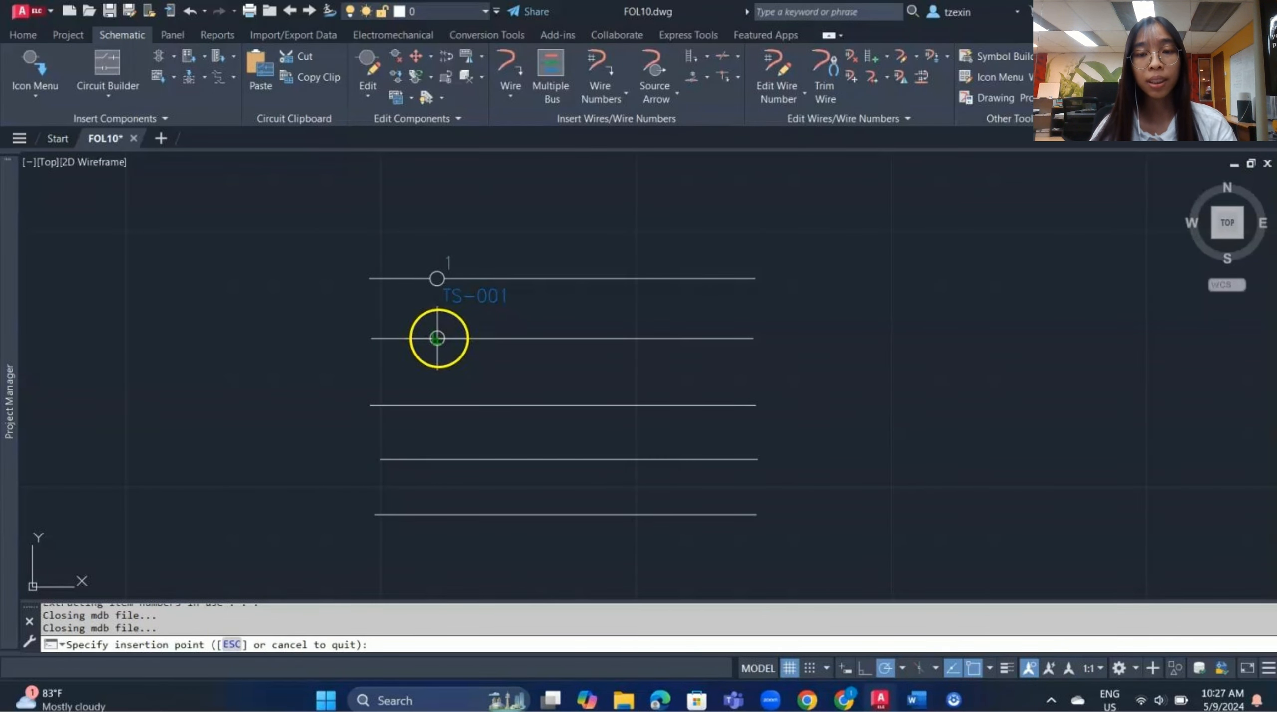
click(437, 339)
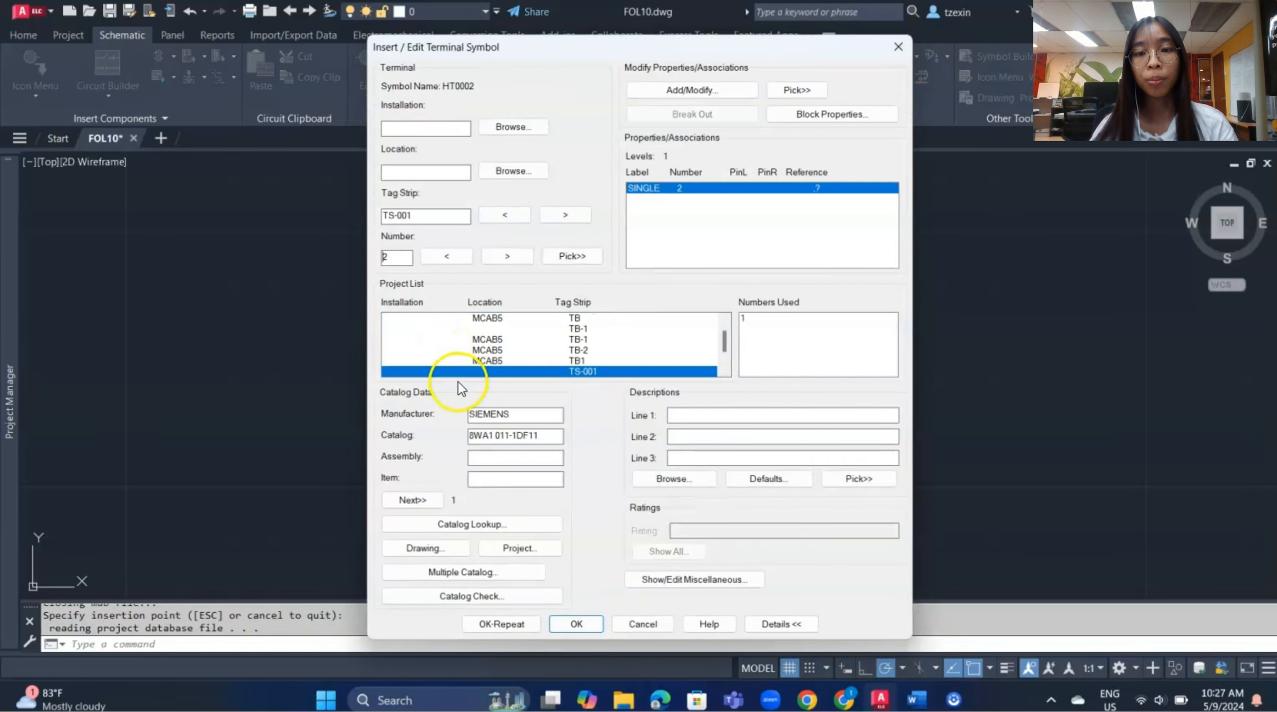
click(553, 625)
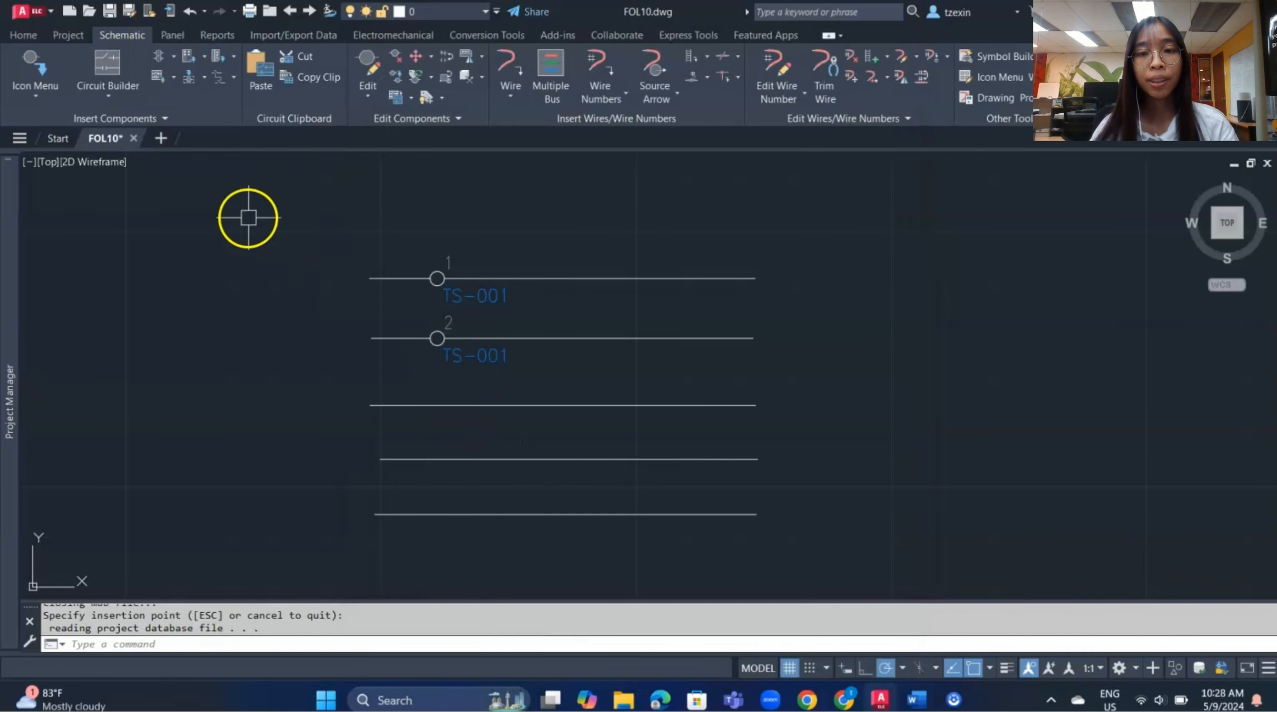
Insert another Round with Terminal Number symbol on the third wire, aligned below terminal 2
click(47, 70)
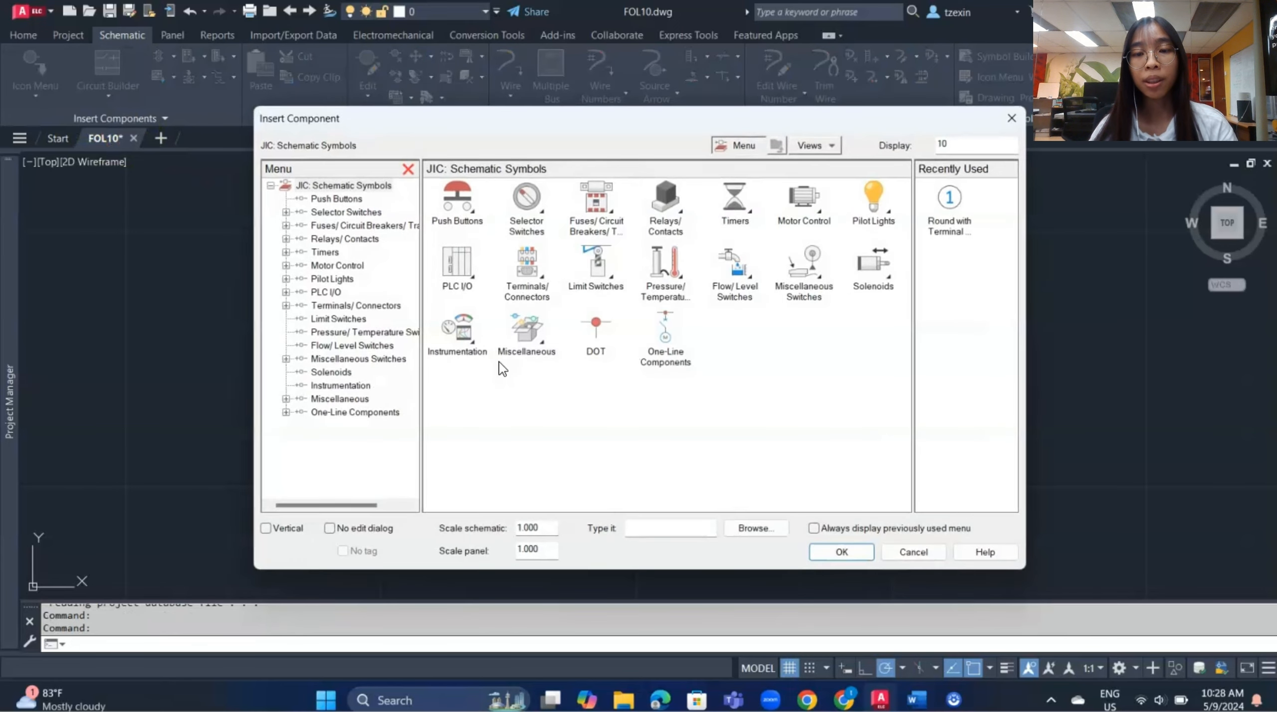
click(942, 212)
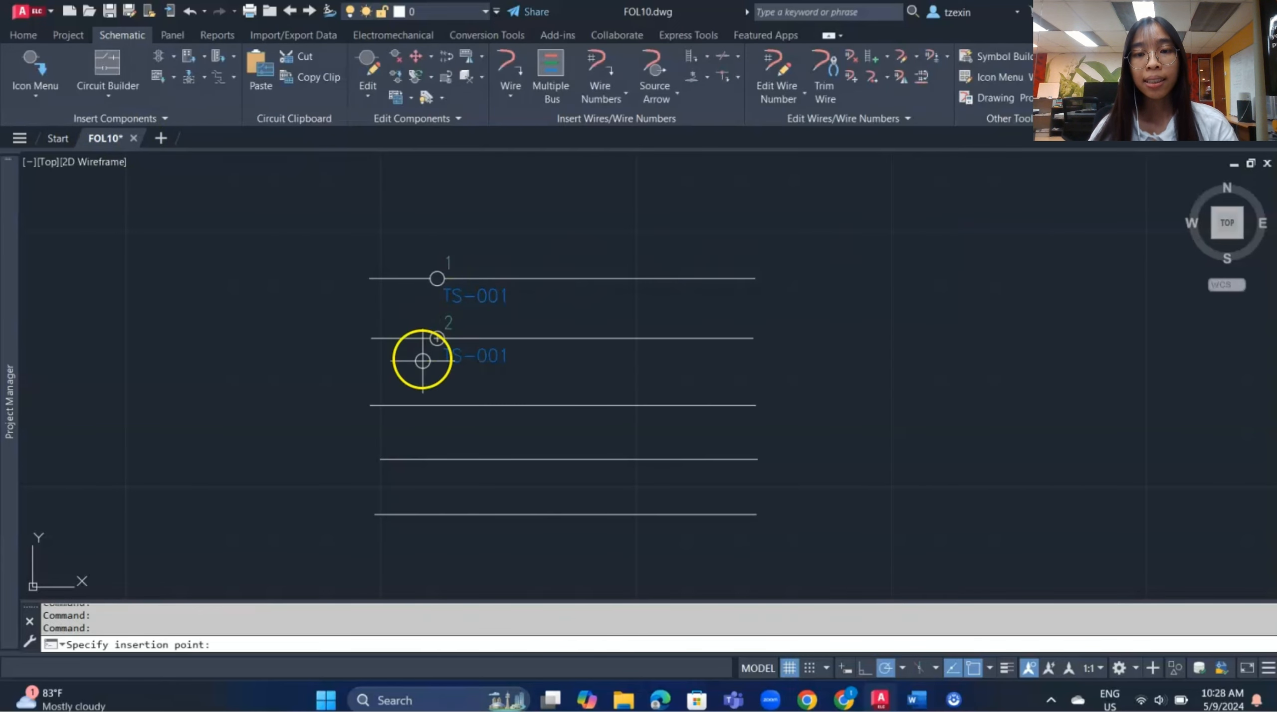
click(437, 404)
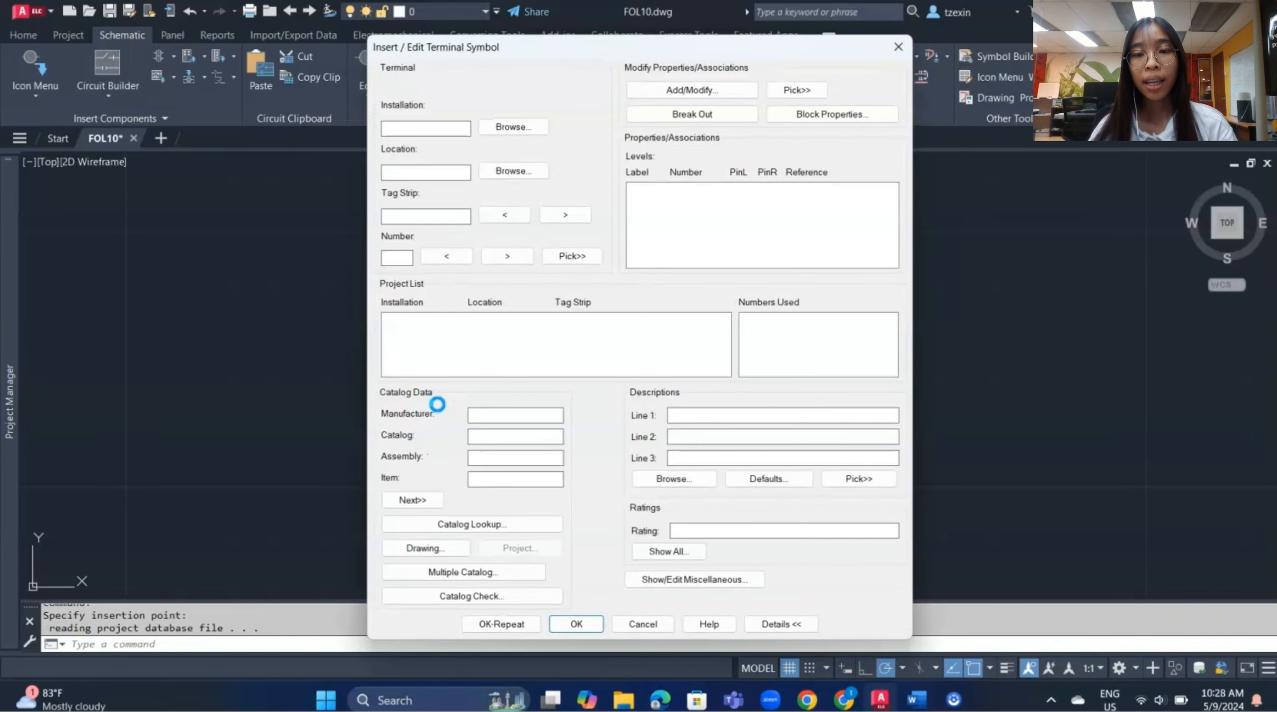
Search the terminal catalog for ENTRELEC MULTI LEVEL for the terminal on the third wire
click(465, 522)
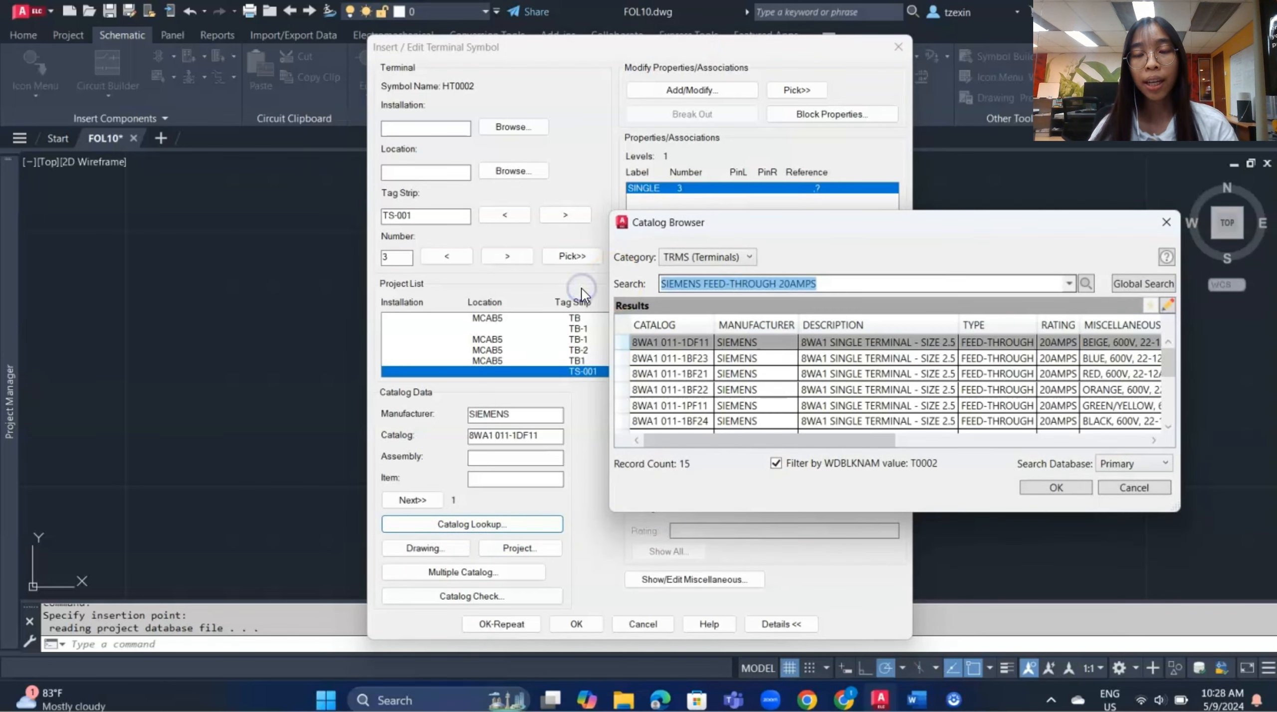
text(ENT)
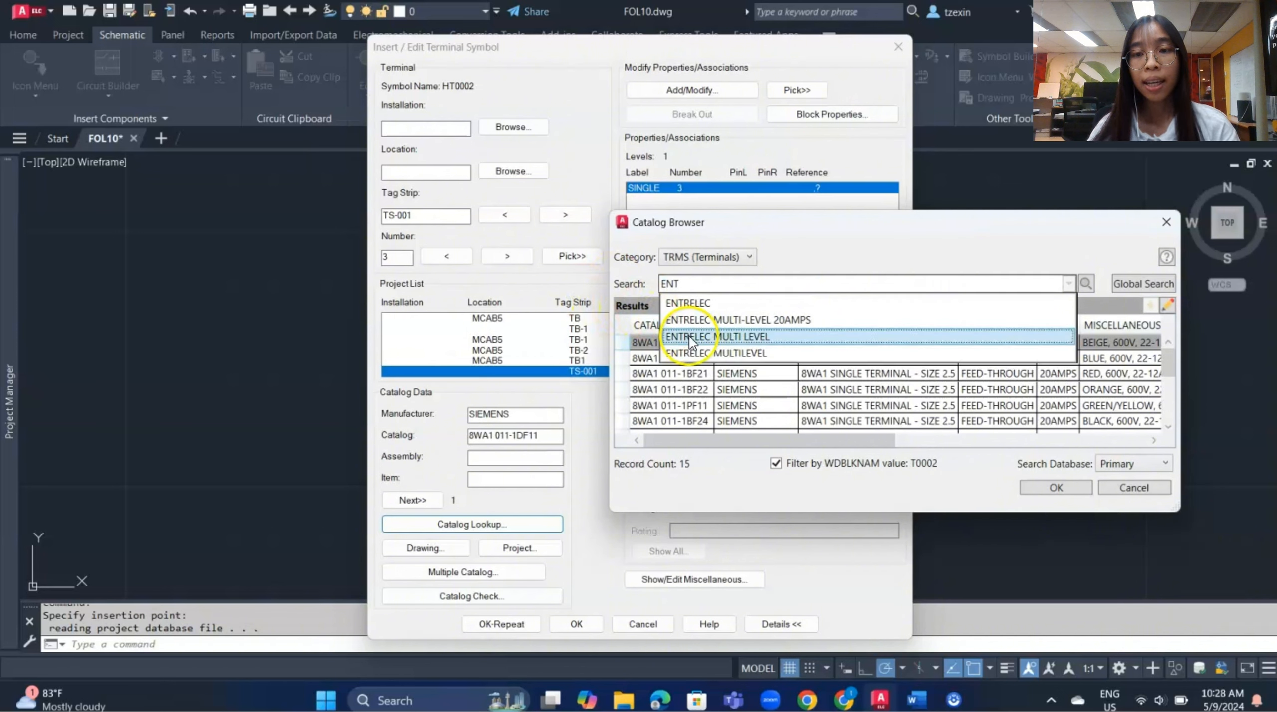
click(690, 335)
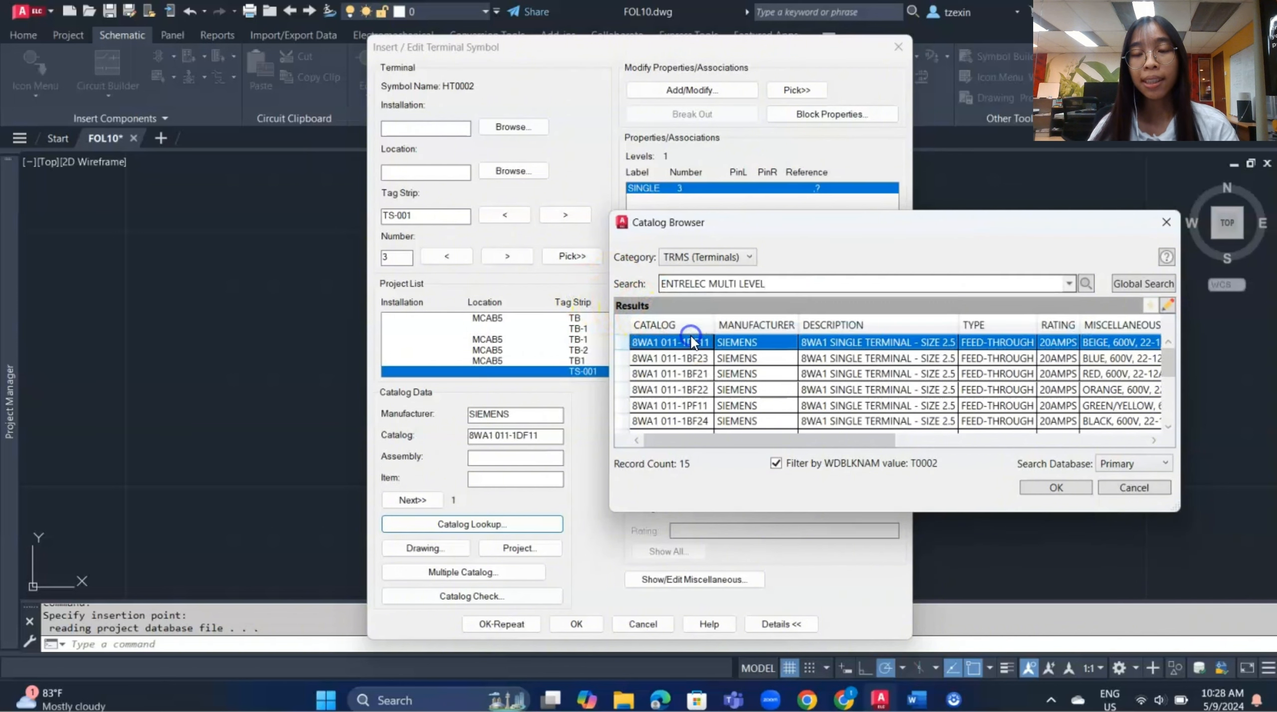
click(1086, 284)
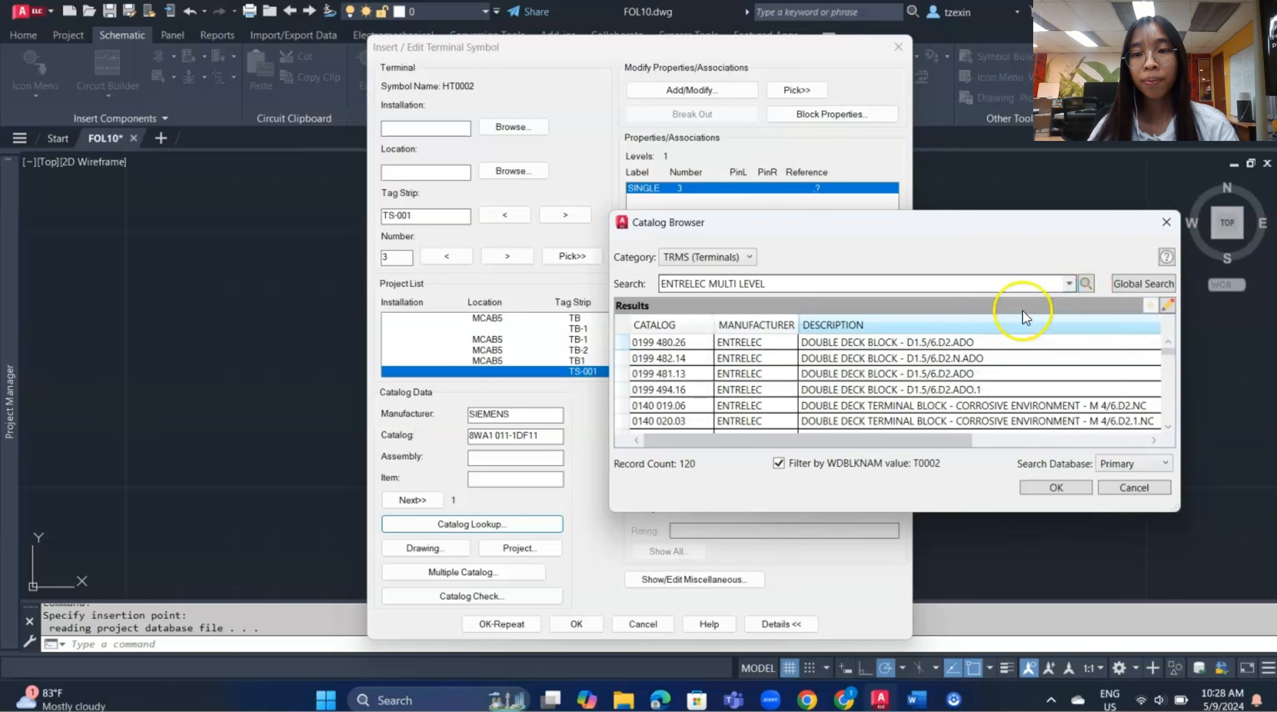
Assign the Entrelec three-level terminal block 0115 536.04 to terminal 3 and map the symbol to that catalog number
scroll(755, 385, down, 5)
scroll(765, 380, down, 10)
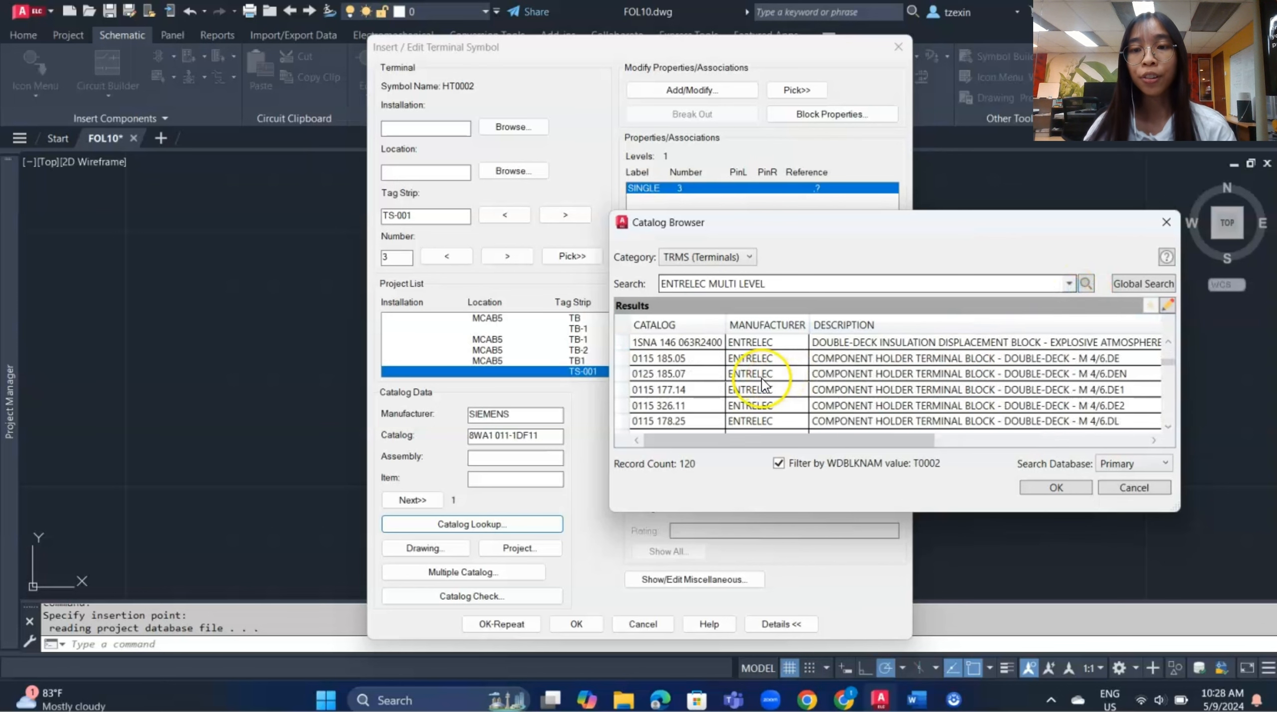
scroll(760, 378, up, 3)
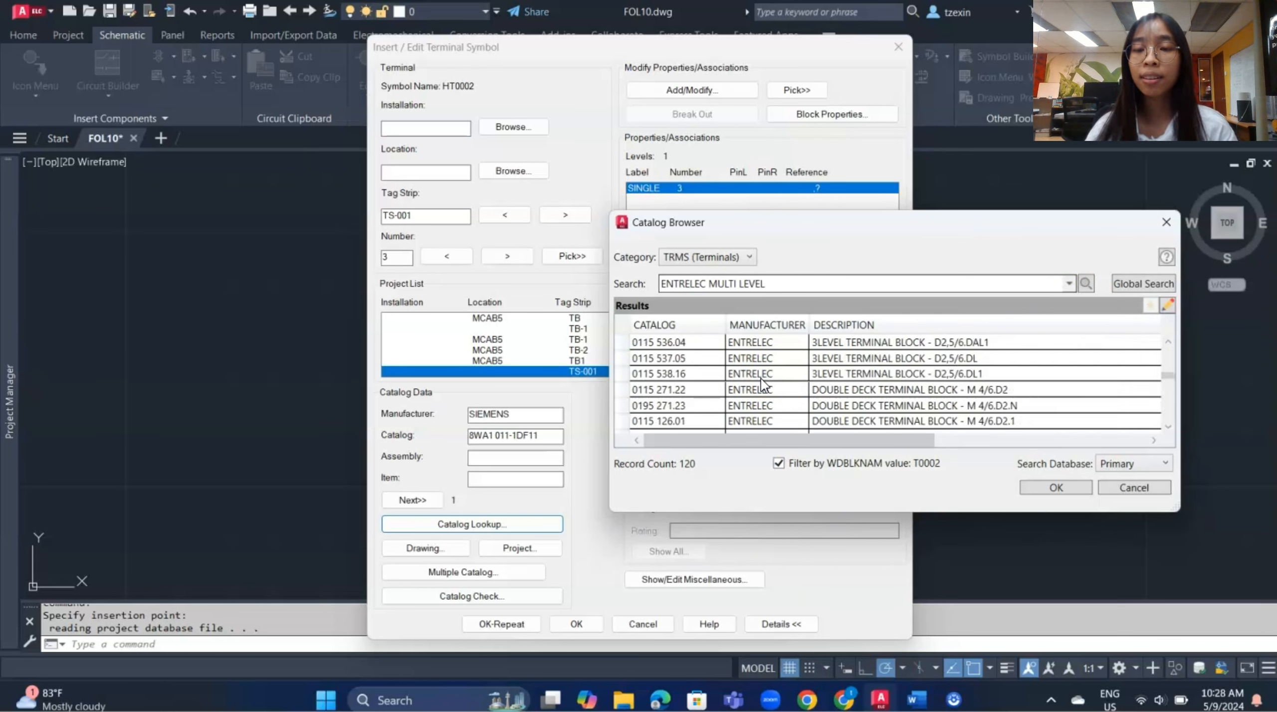
click(751, 343)
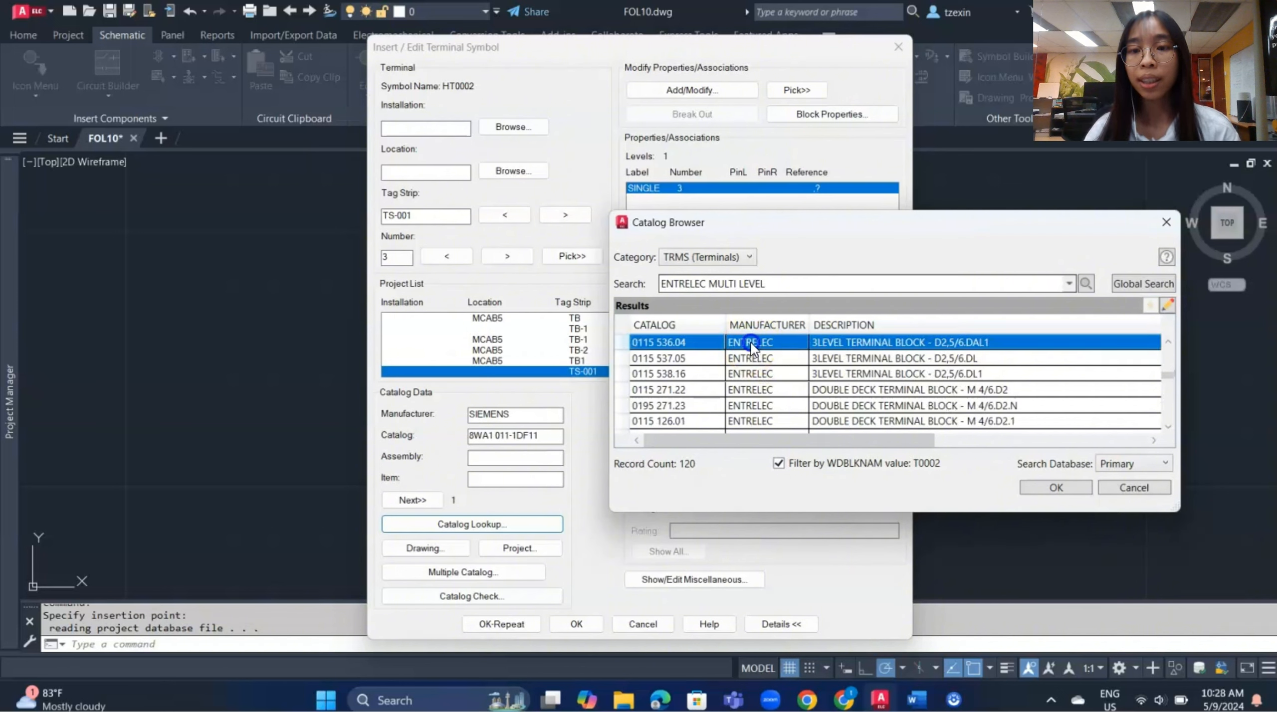
click(1045, 489)
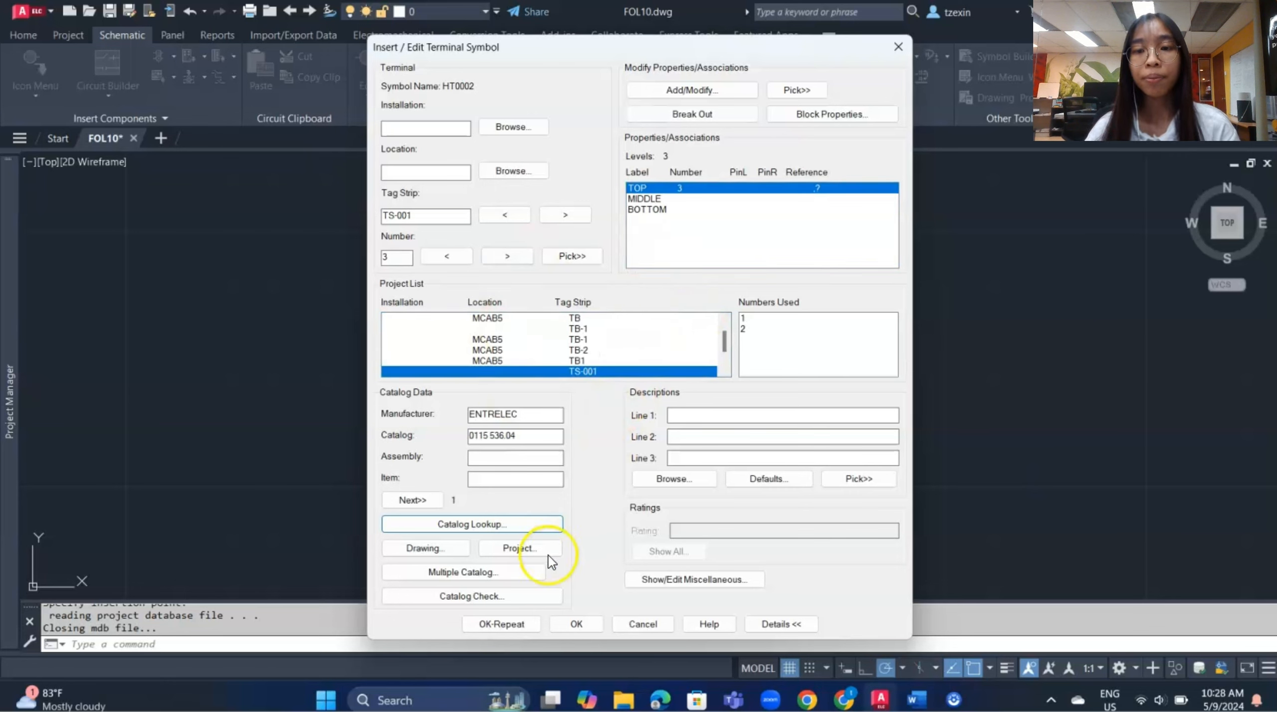
click(531, 624)
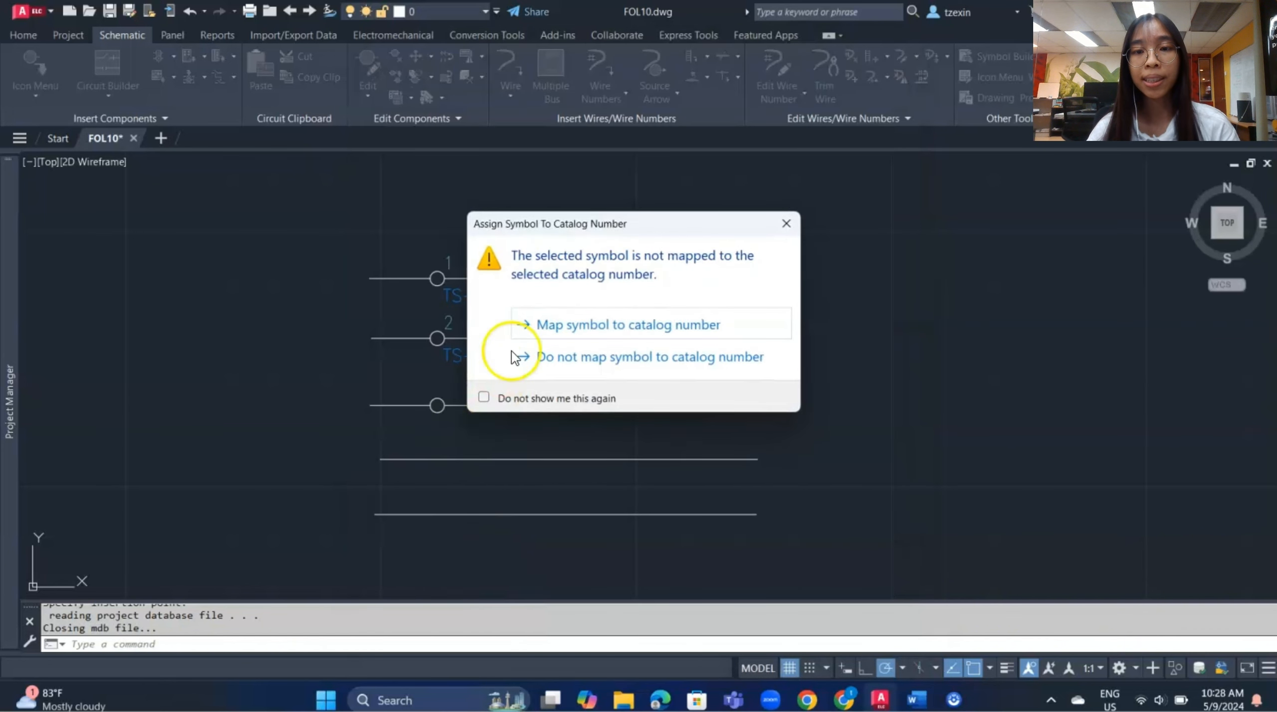
click(537, 321)
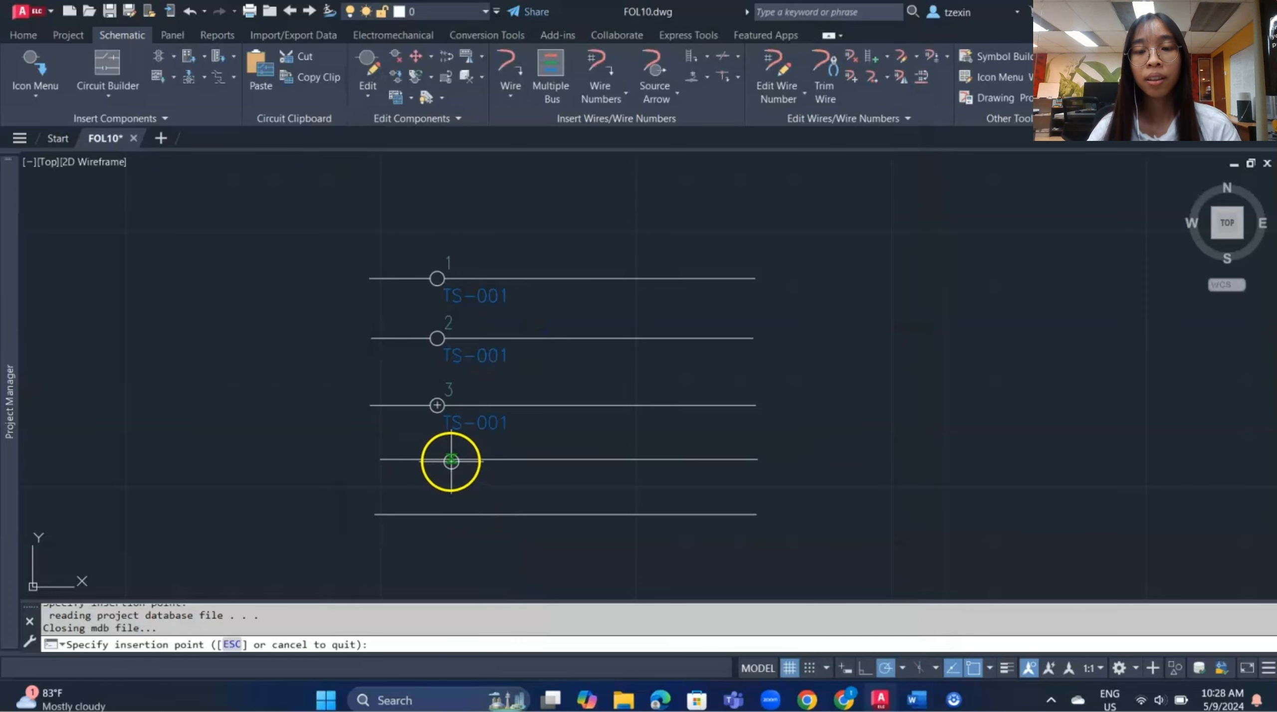
Repeat the Entrelec 0115 536.04 terminal on the fourth and fifth wires as TS-001 numbers 4 and 5
click(437, 458)
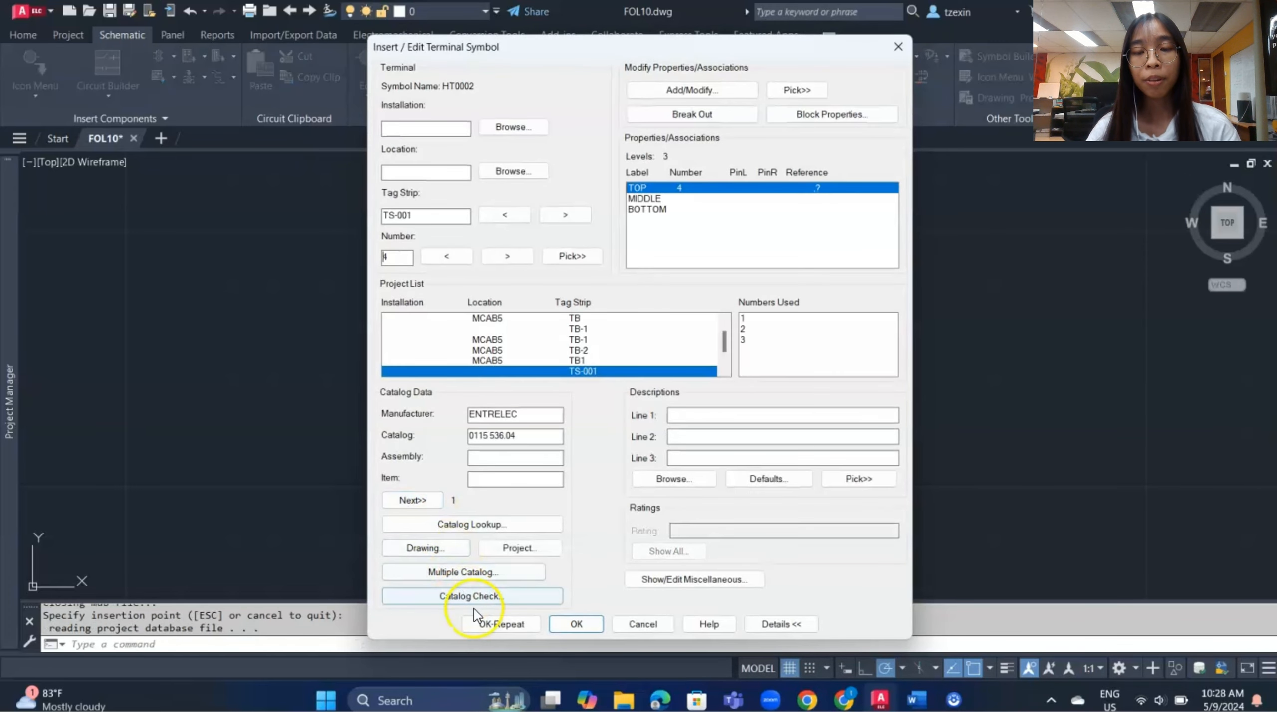
click(479, 624)
click(437, 514)
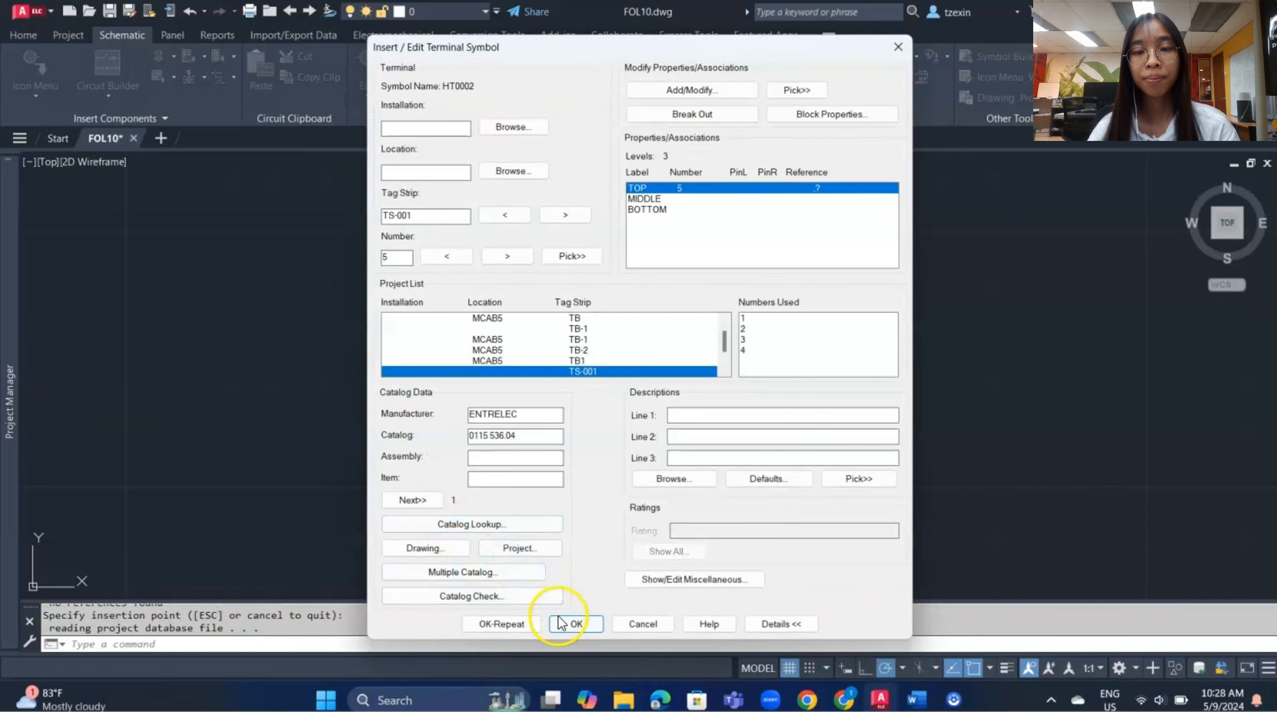
click(574, 623)
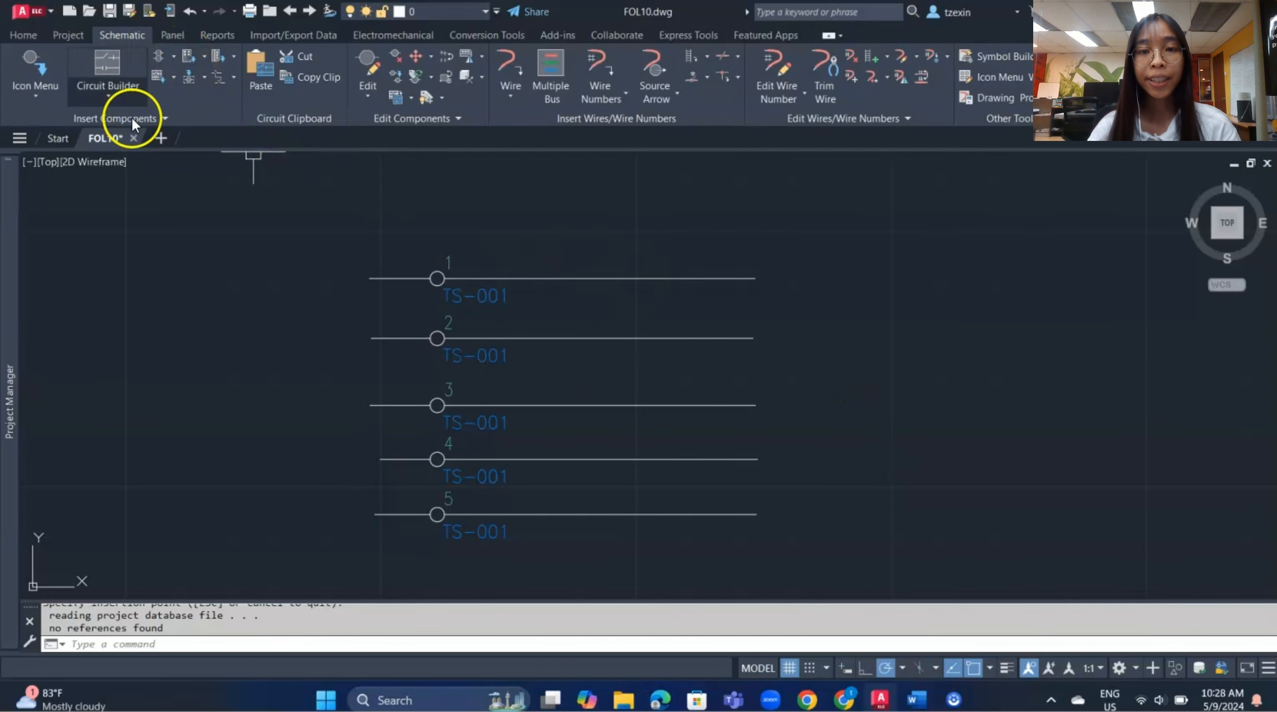
Insert multiple Round with Terminal Number symbols along a vertical fence across all five wires, keeping the one on the first wire
click(161, 60)
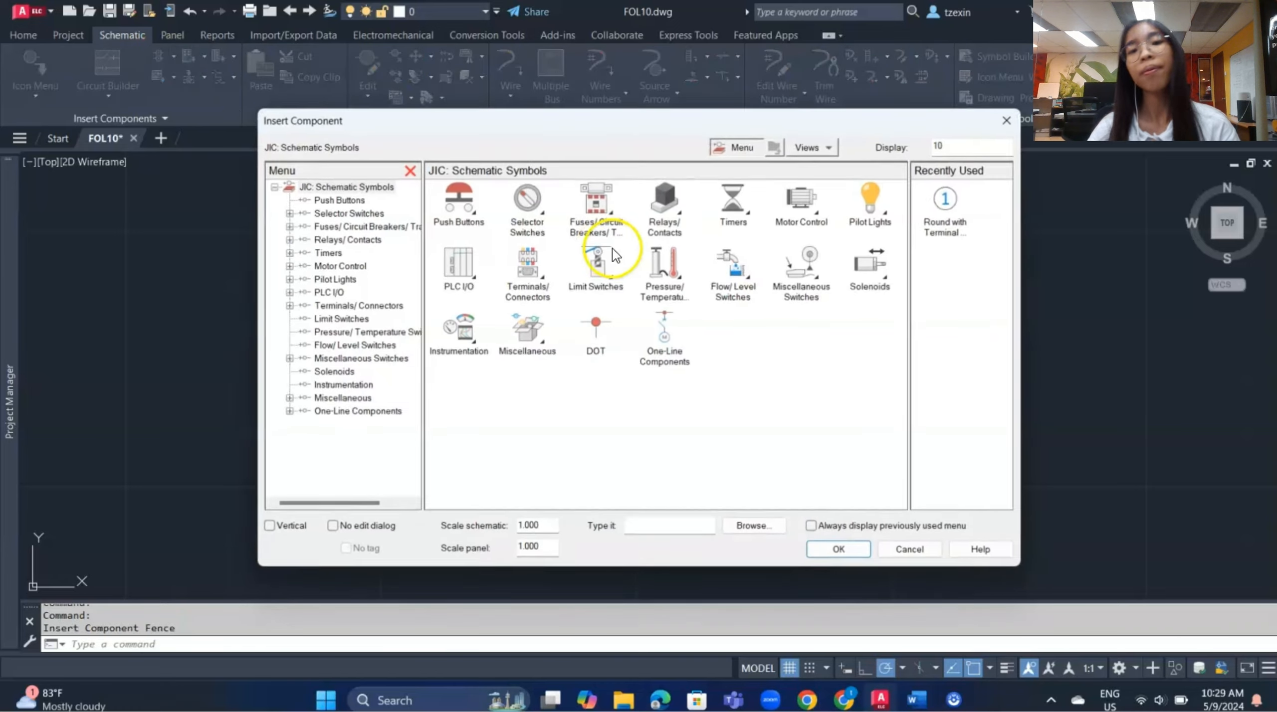
click(527, 271)
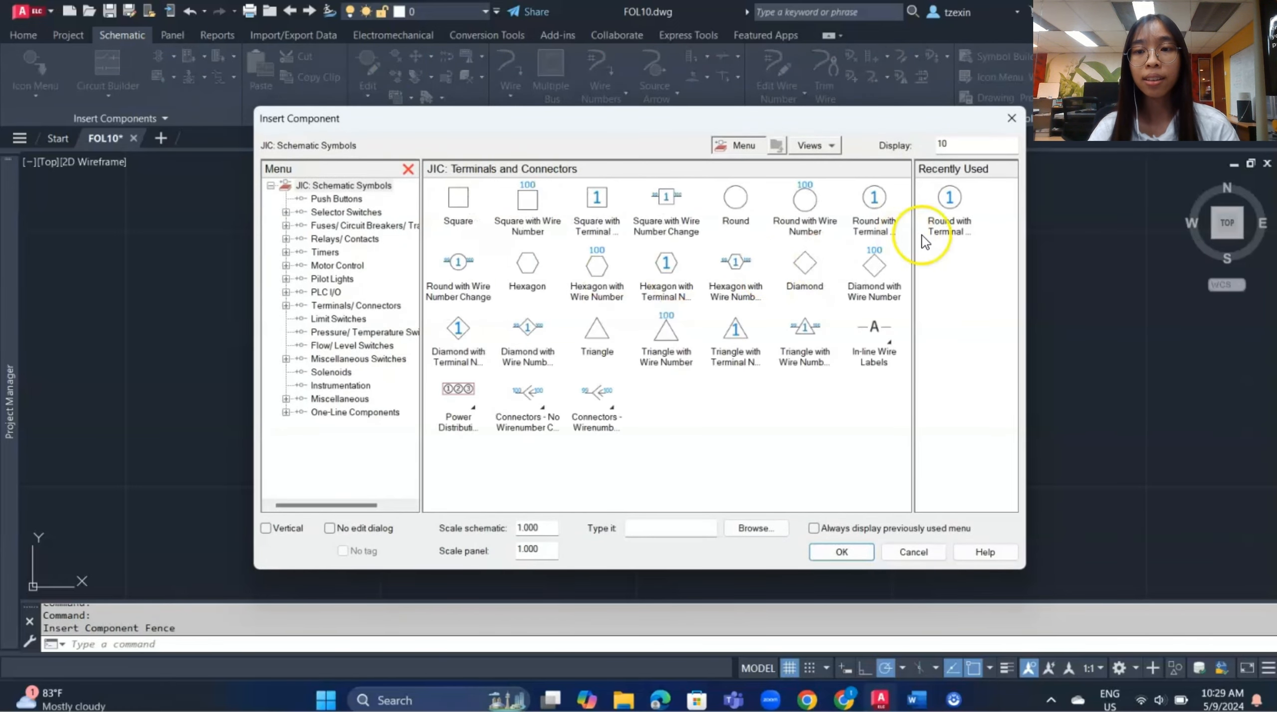
click(960, 226)
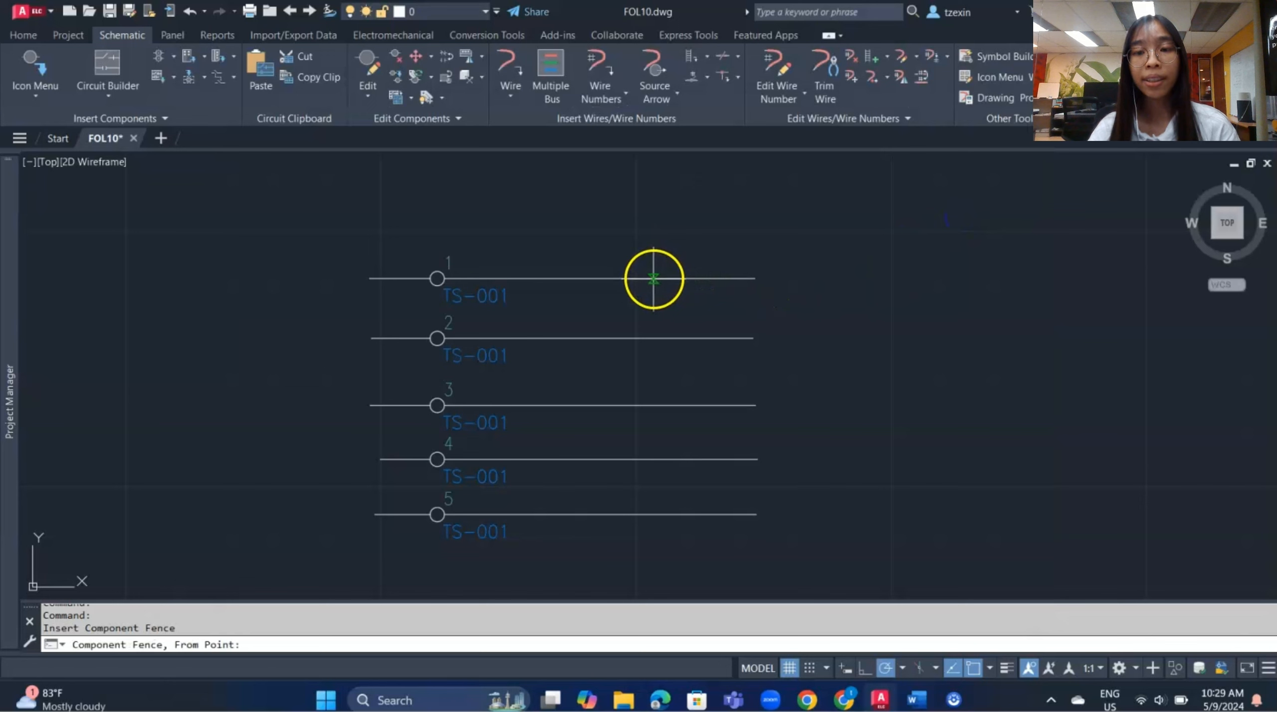
click(654, 278)
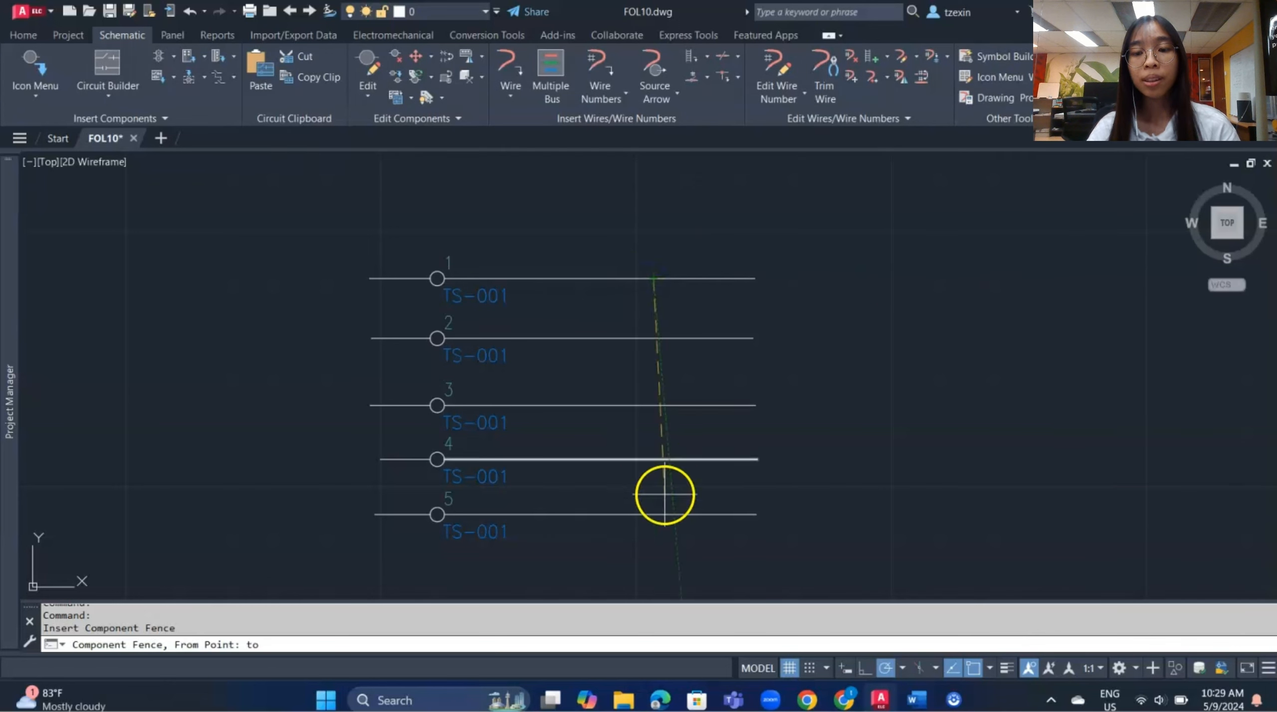
click(658, 526)
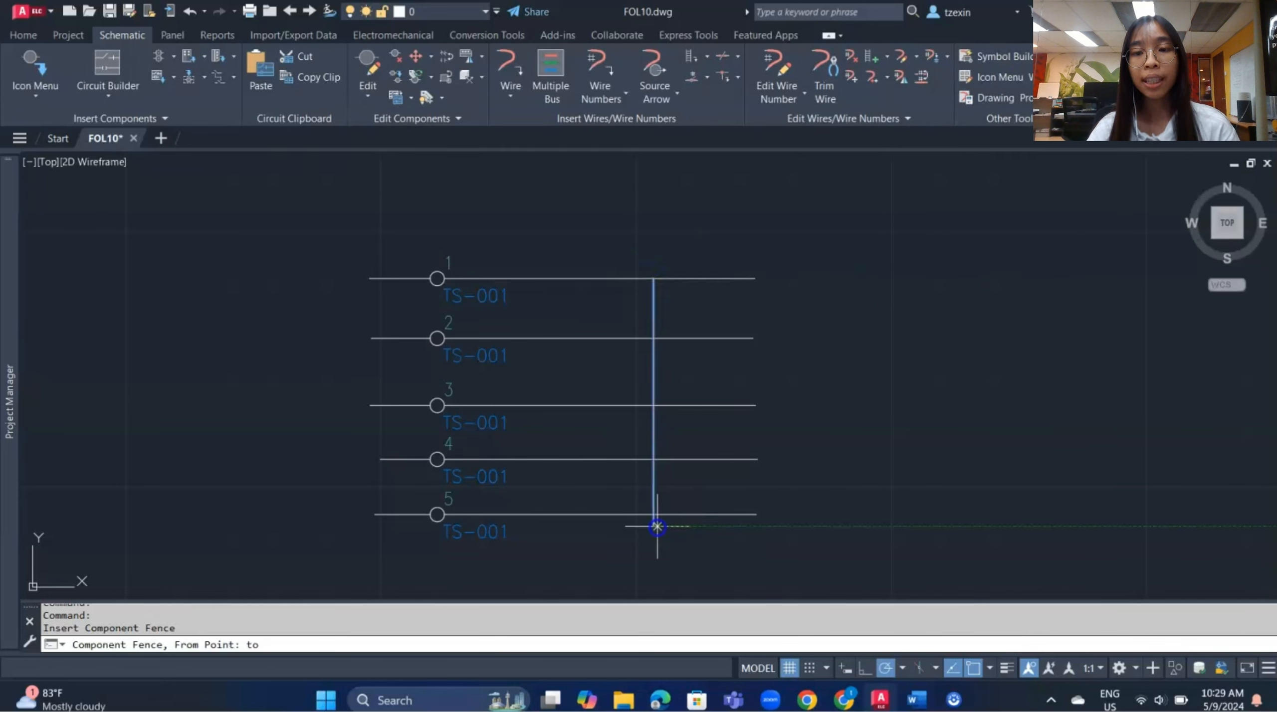
click(657, 527)
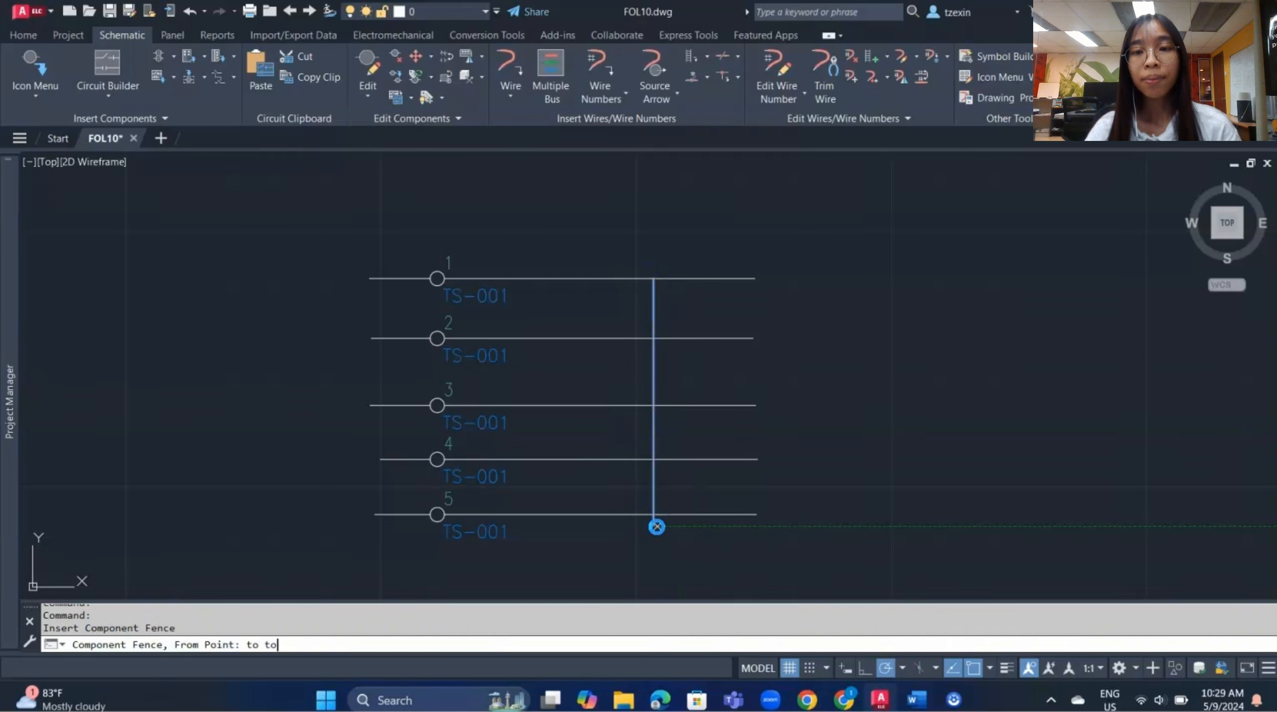
key(Return)
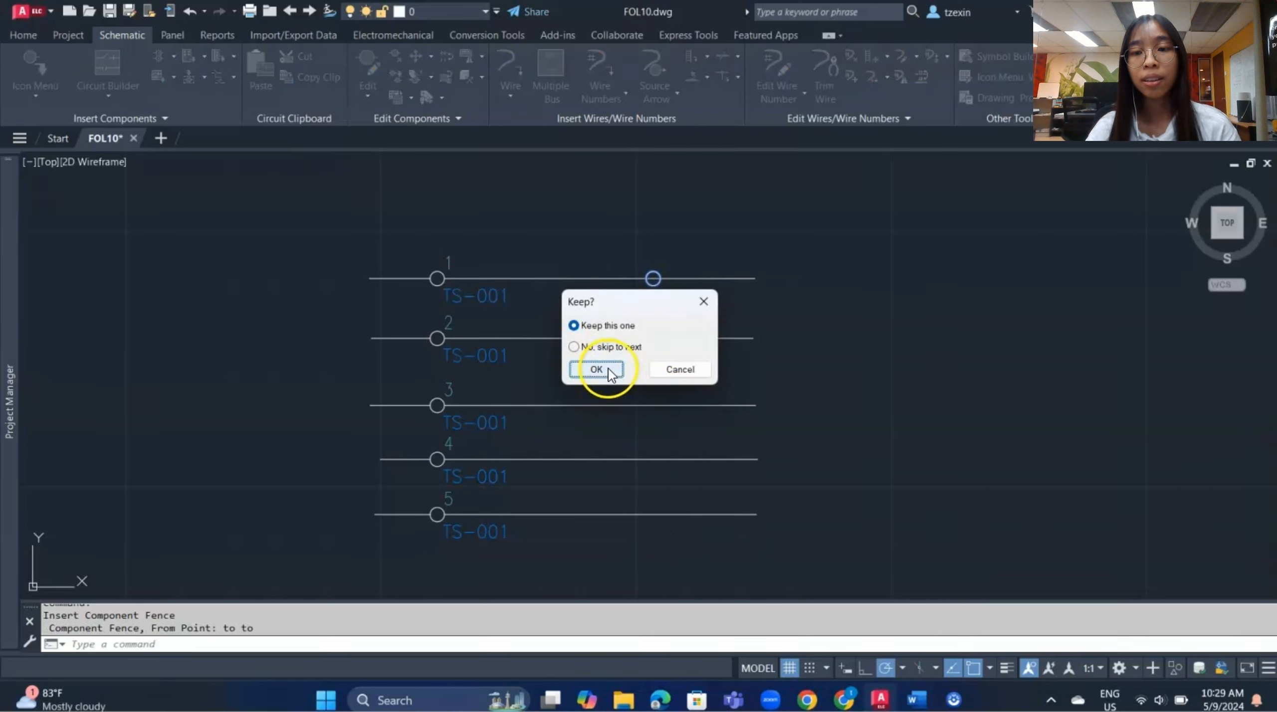
click(596, 370)
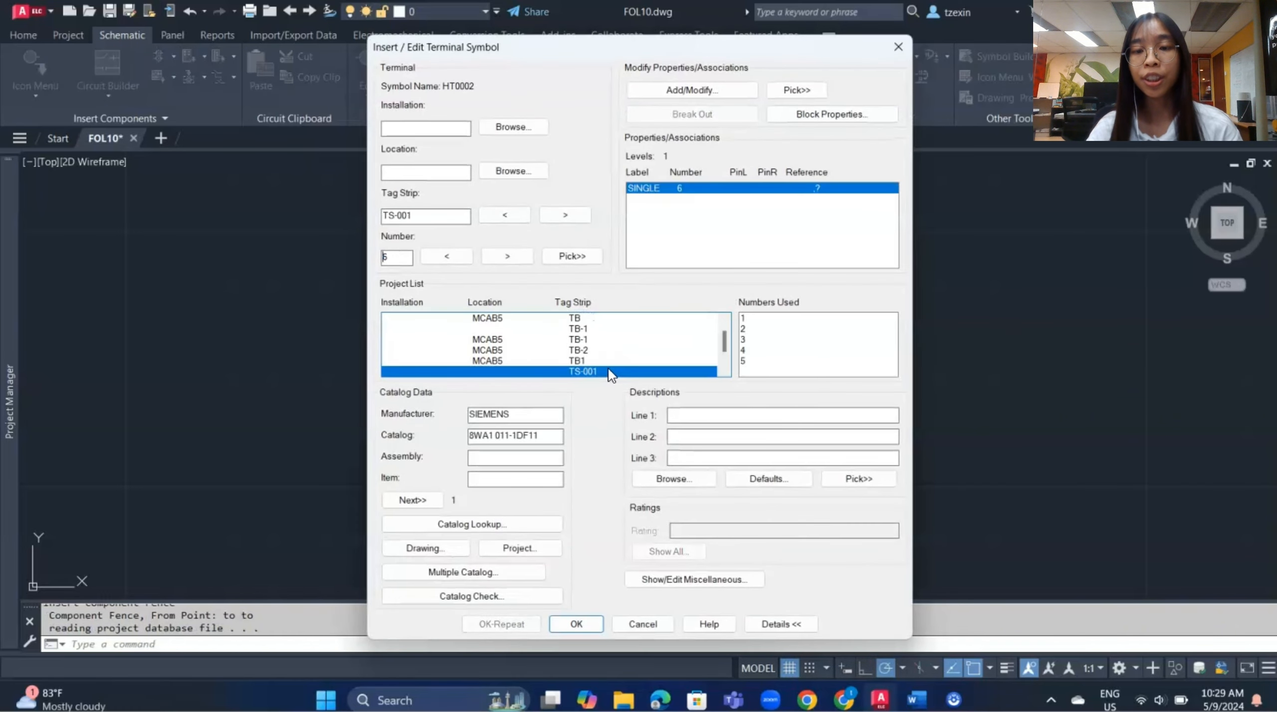
Search the terminal catalog for AUTOMATIONDIRECT and assign terminal block DN-D10 to terminal 6 on strip TS-001
click(455, 525)
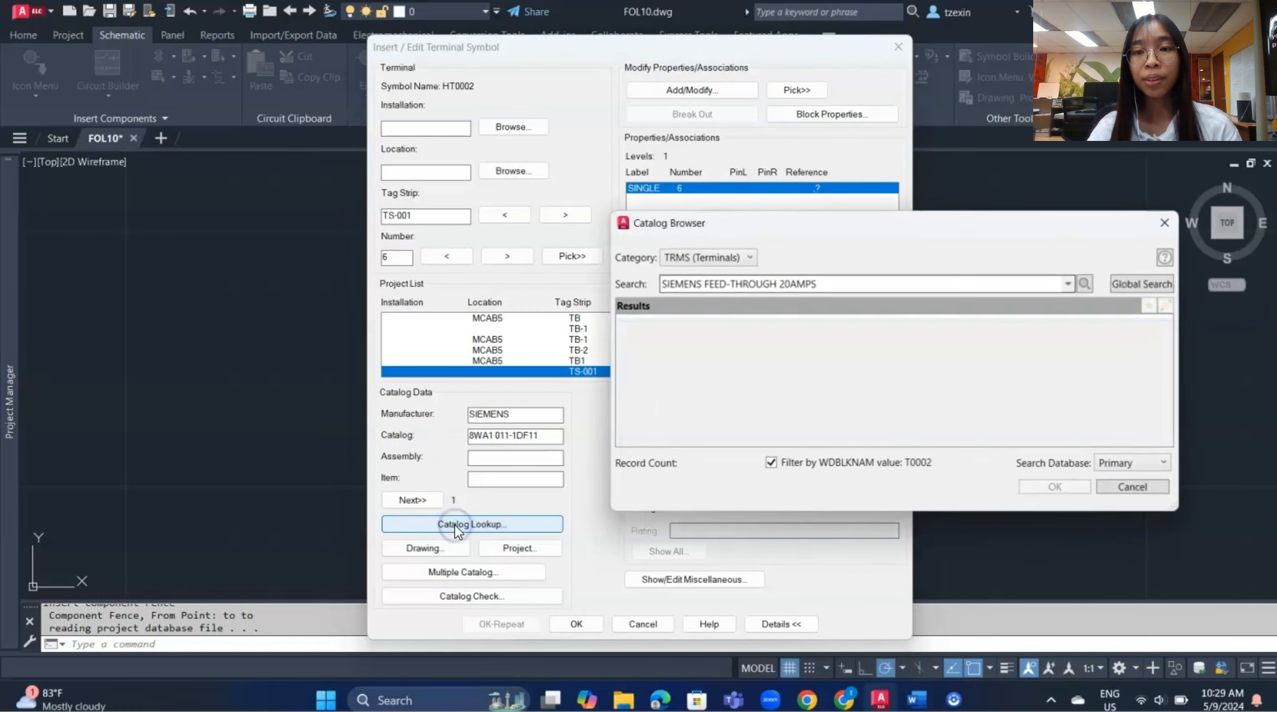
triple_click(826, 288)
text(AUTO)
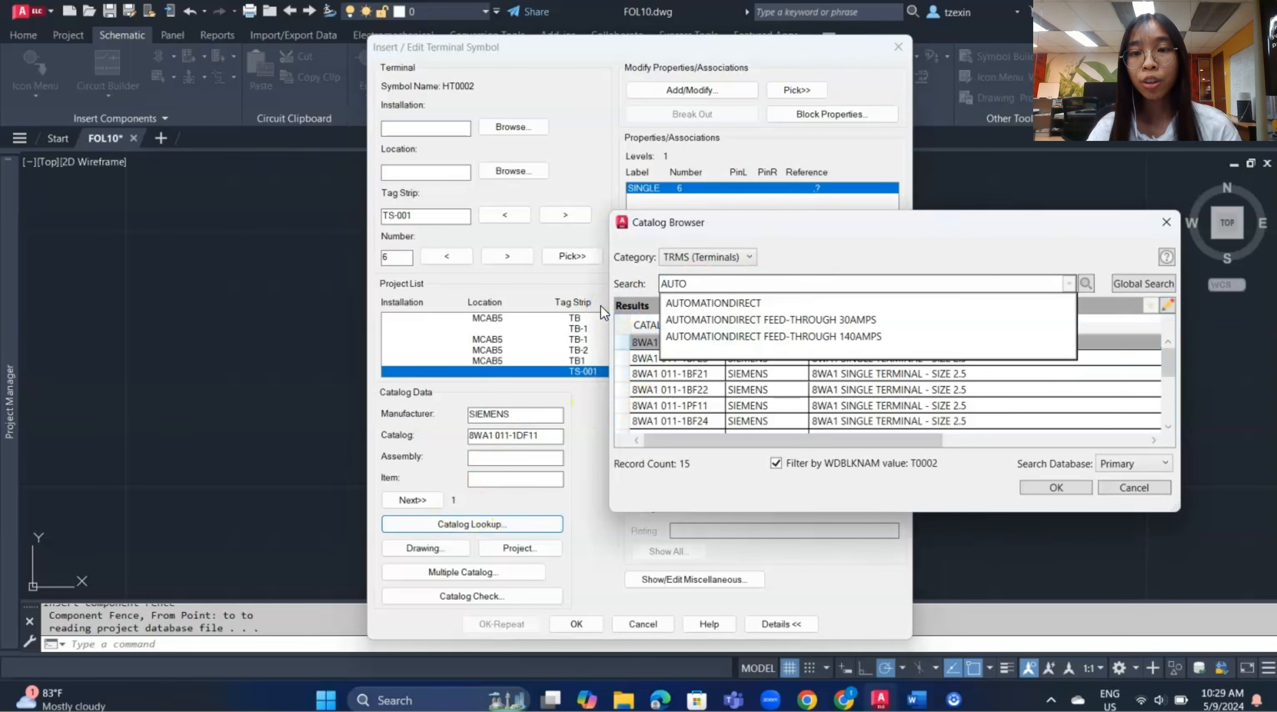
click(693, 305)
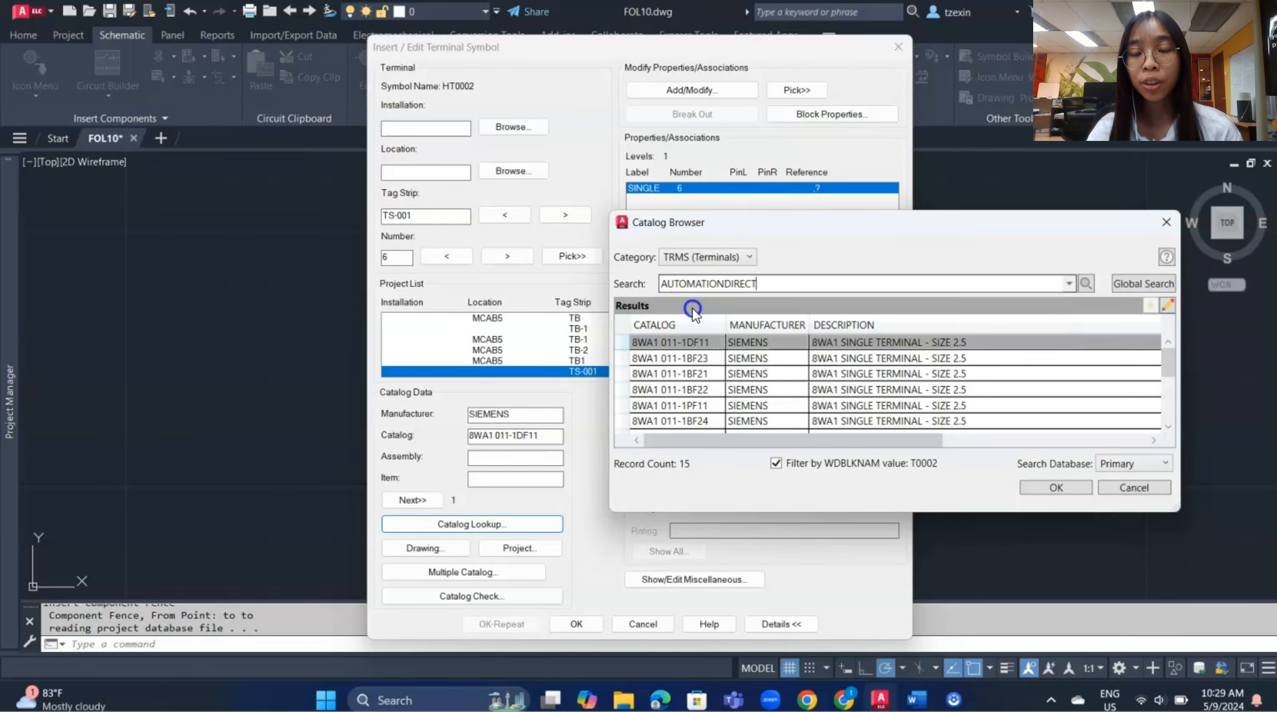
click(1085, 283)
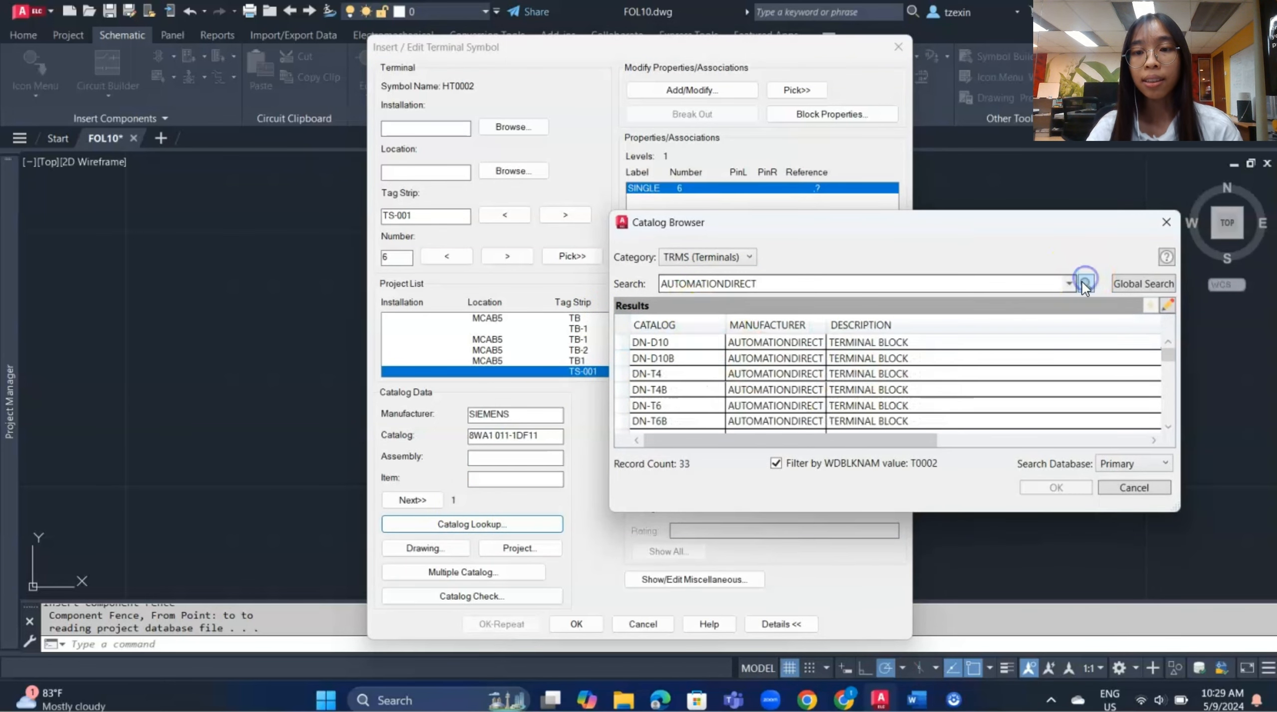
click(990, 343)
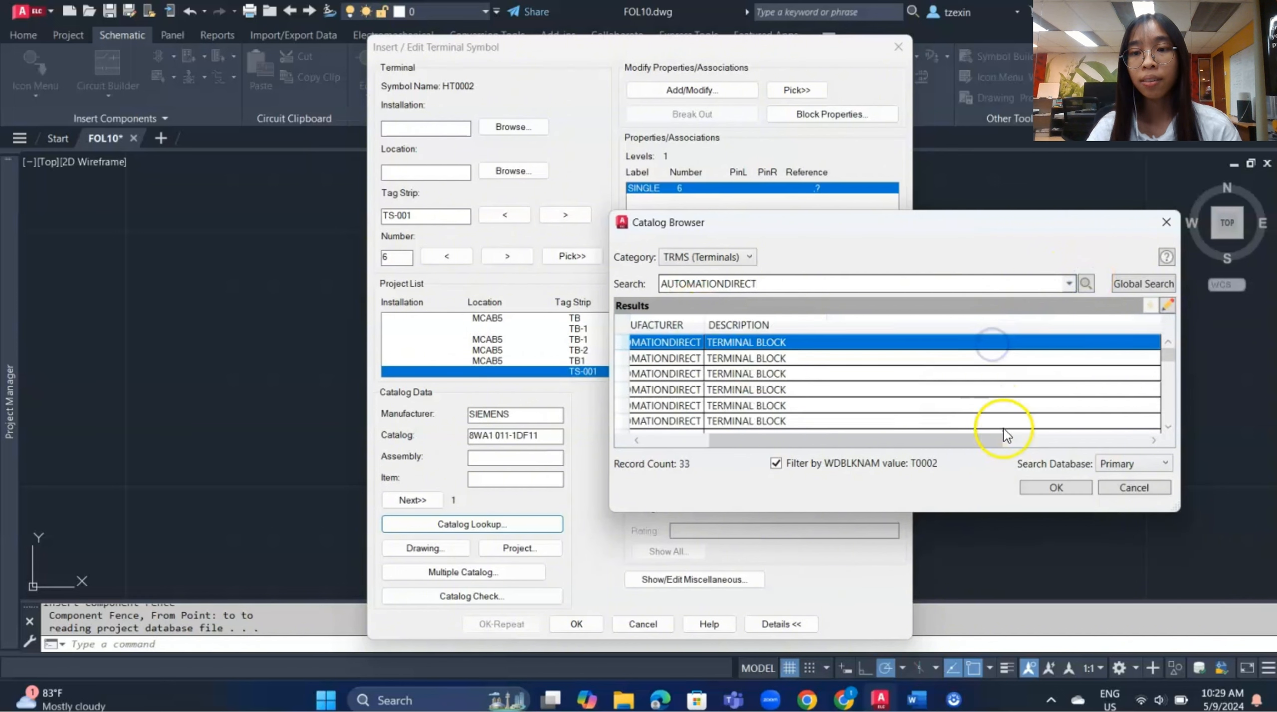
click(1045, 486)
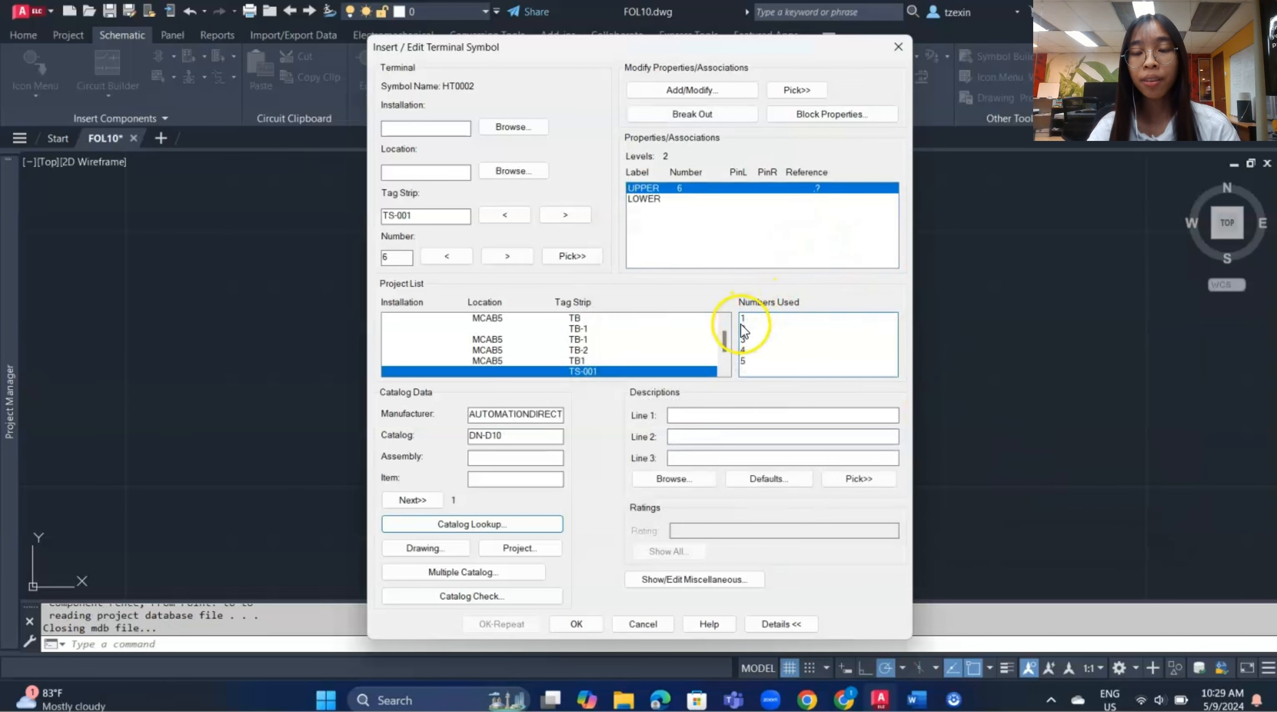
click(593, 625)
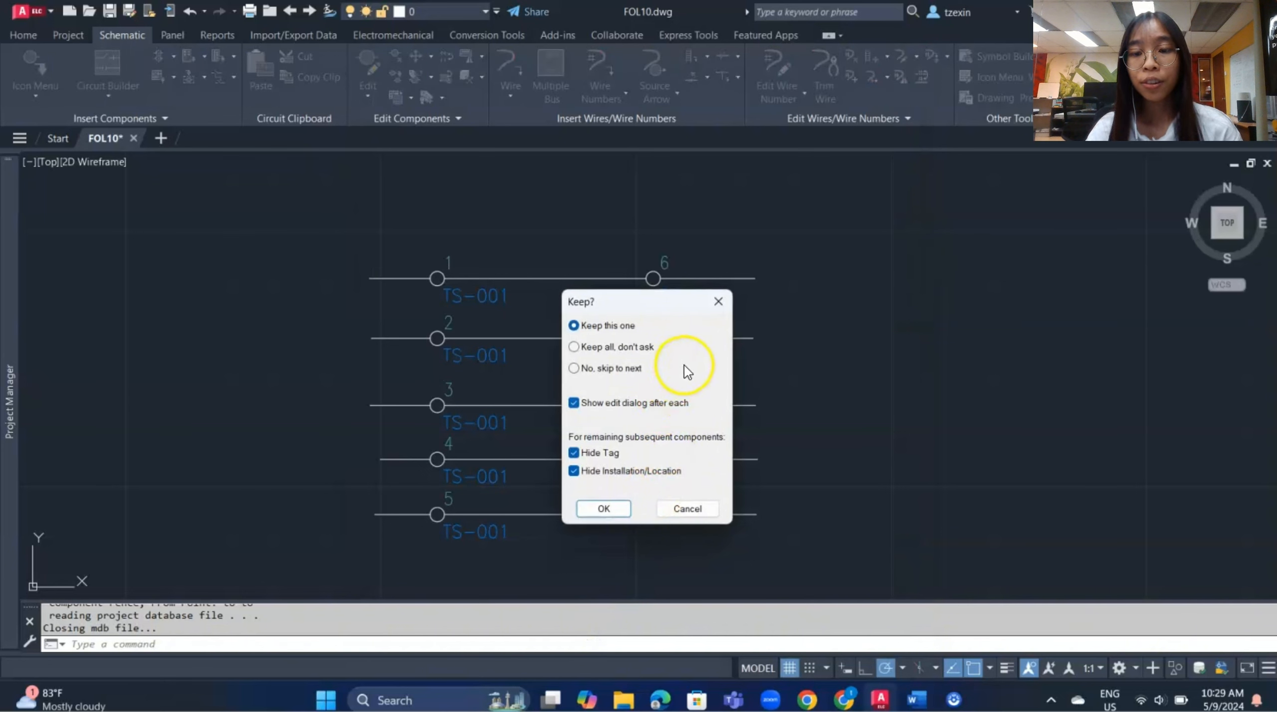
Keep all remaining fence terminals without asking, with the edit dialog, Hide Tag and Hide Installation/Location turned off
click(618, 352)
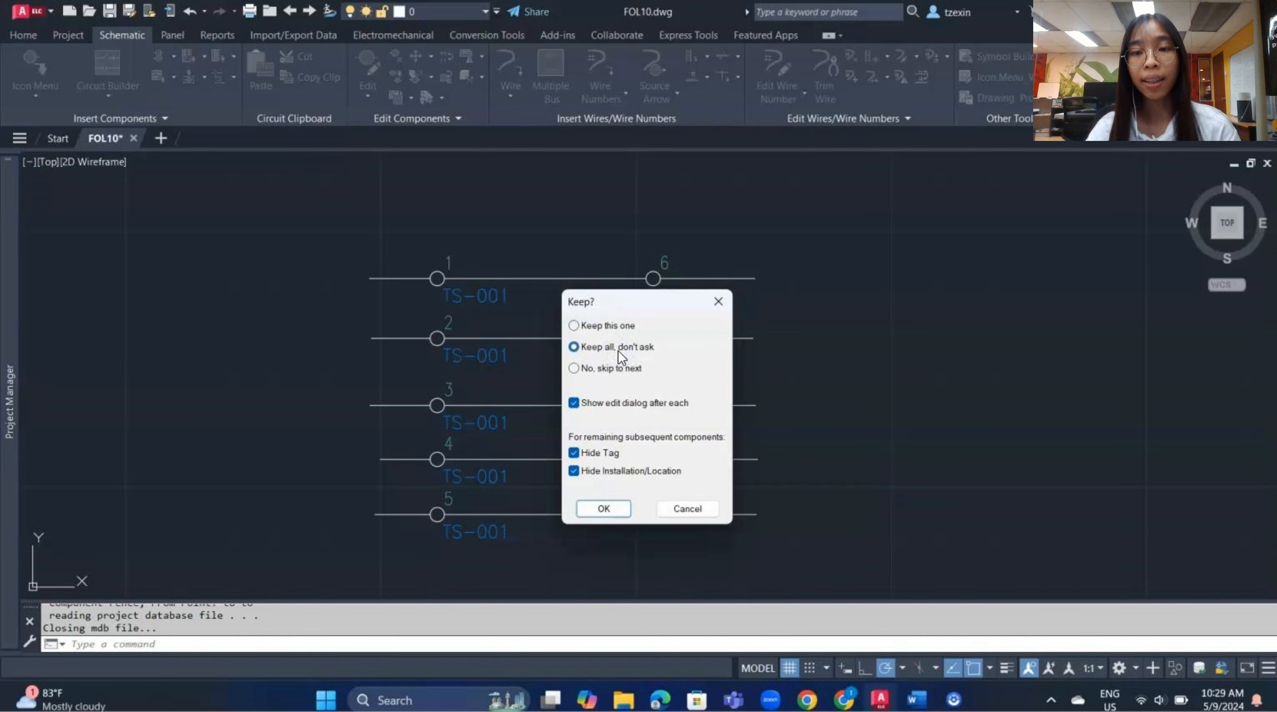
click(574, 404)
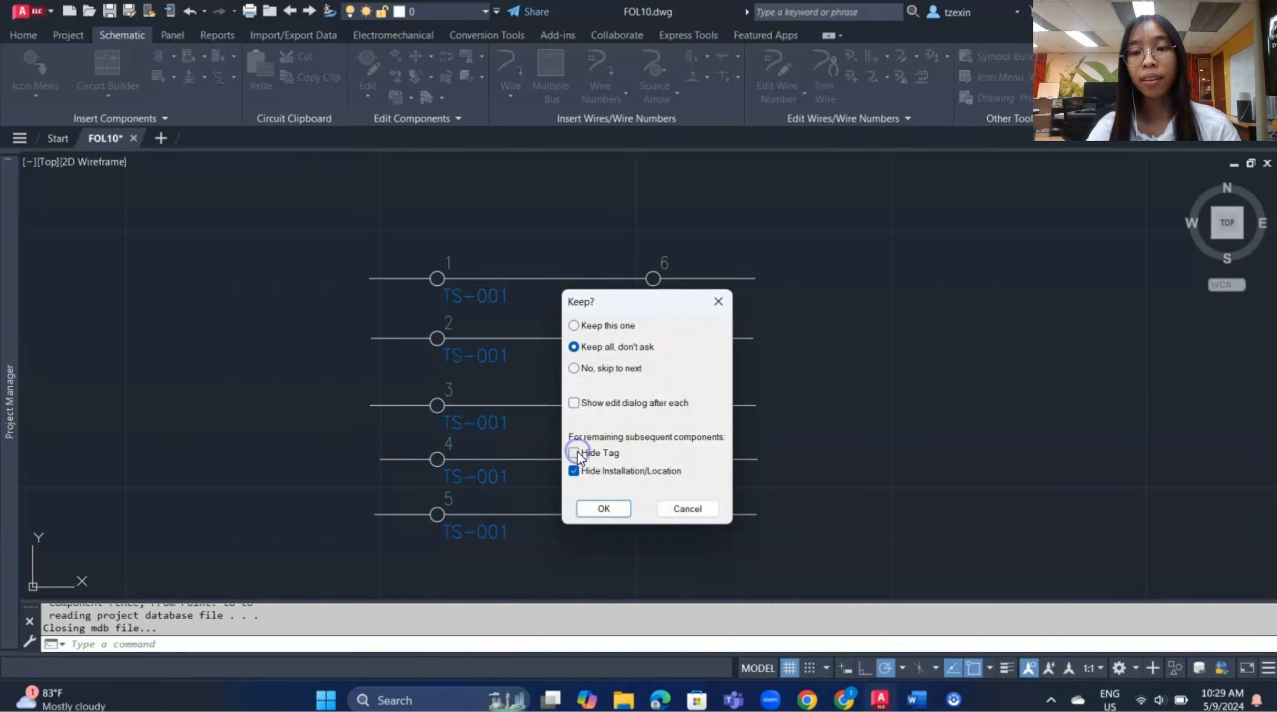
click(574, 471)
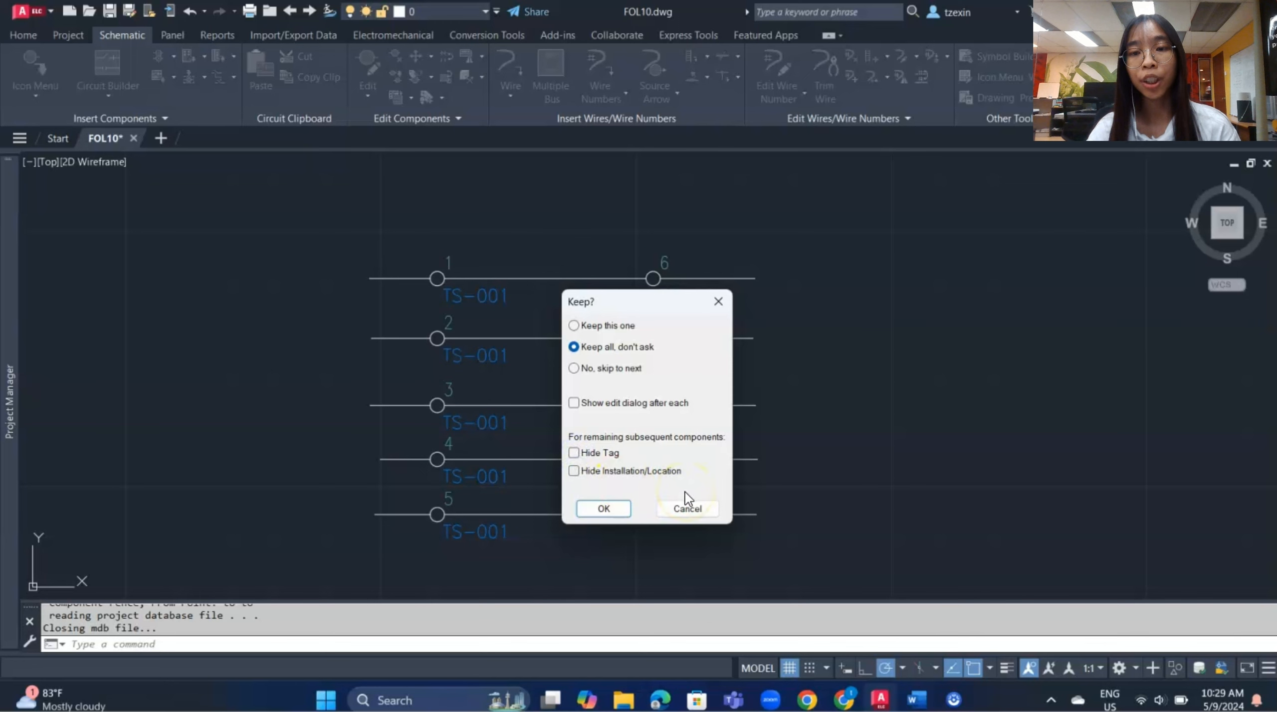
click(615, 512)
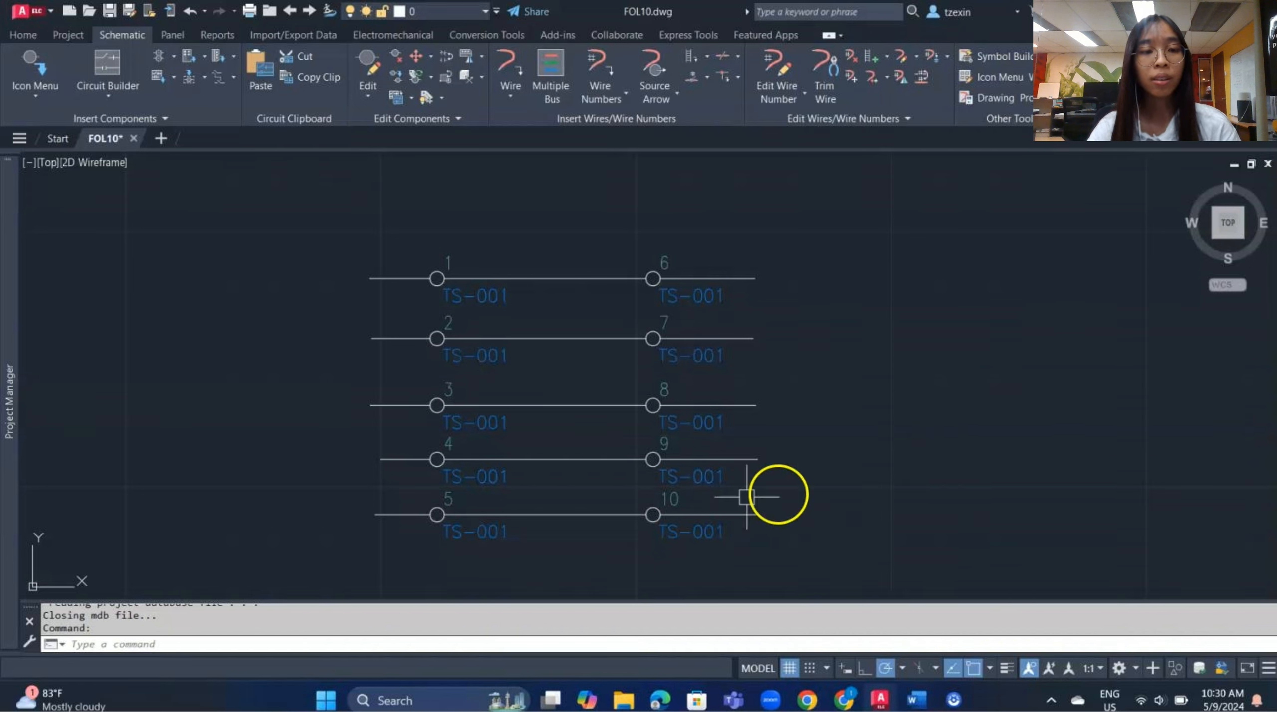
Associate terminal 5 with the bottom level of terminal 3's three-level block on strip TS-001
right_click(454, 521)
click(467, 483)
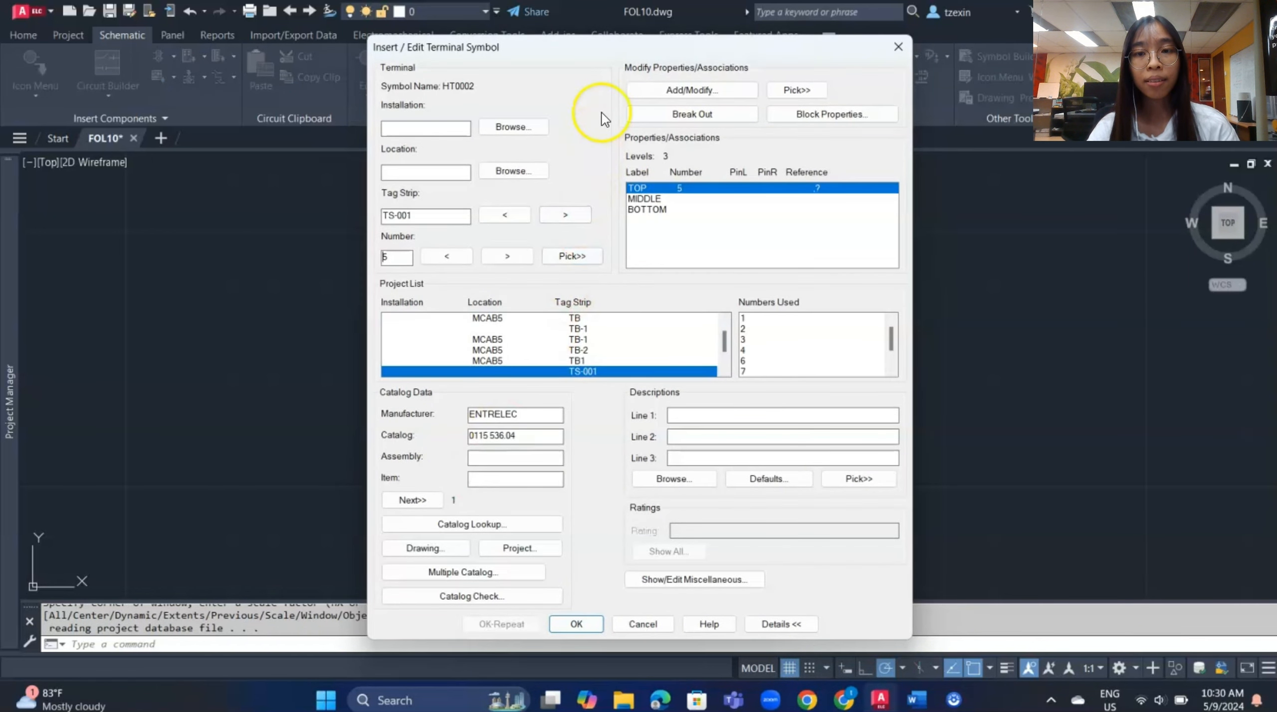
click(724, 92)
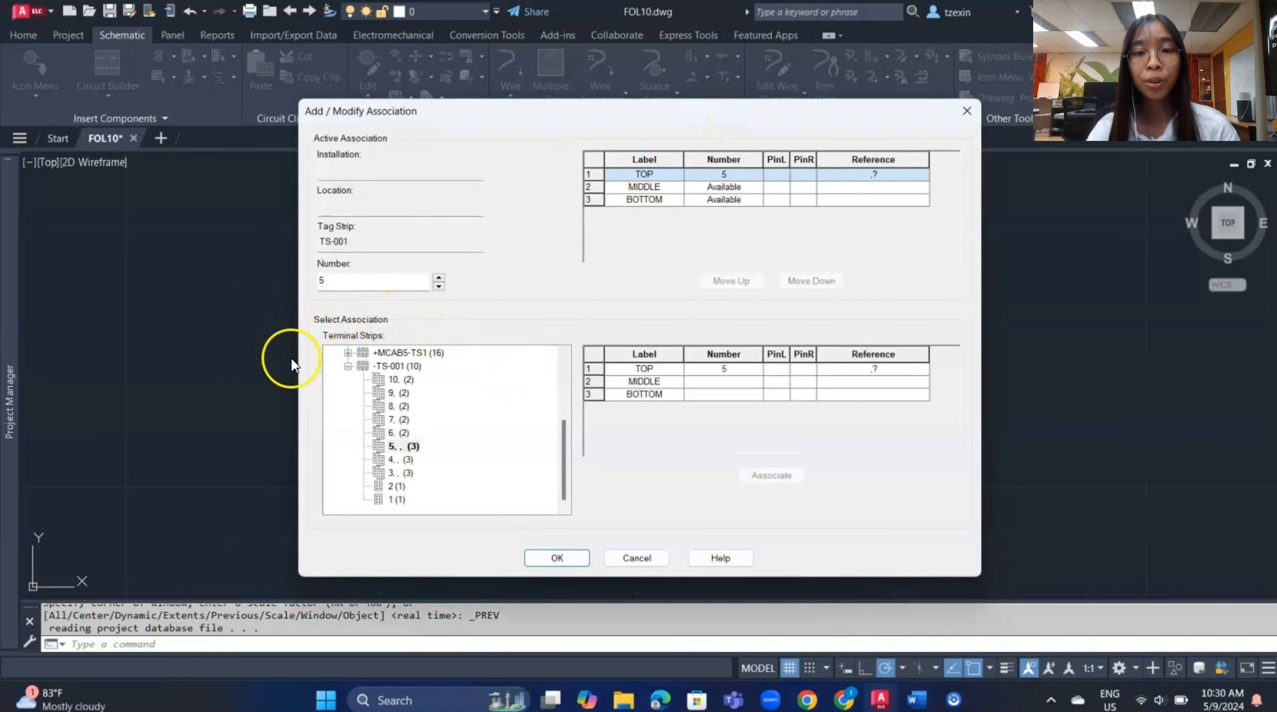
click(390, 368)
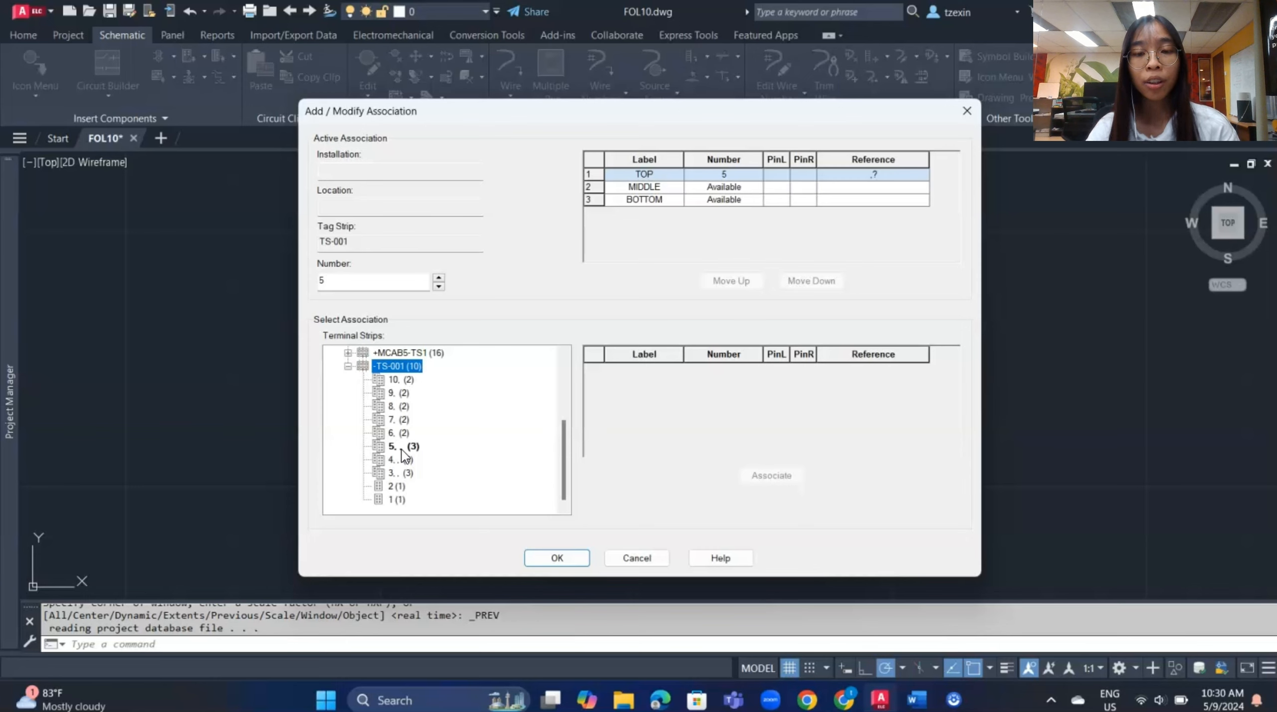
click(402, 473)
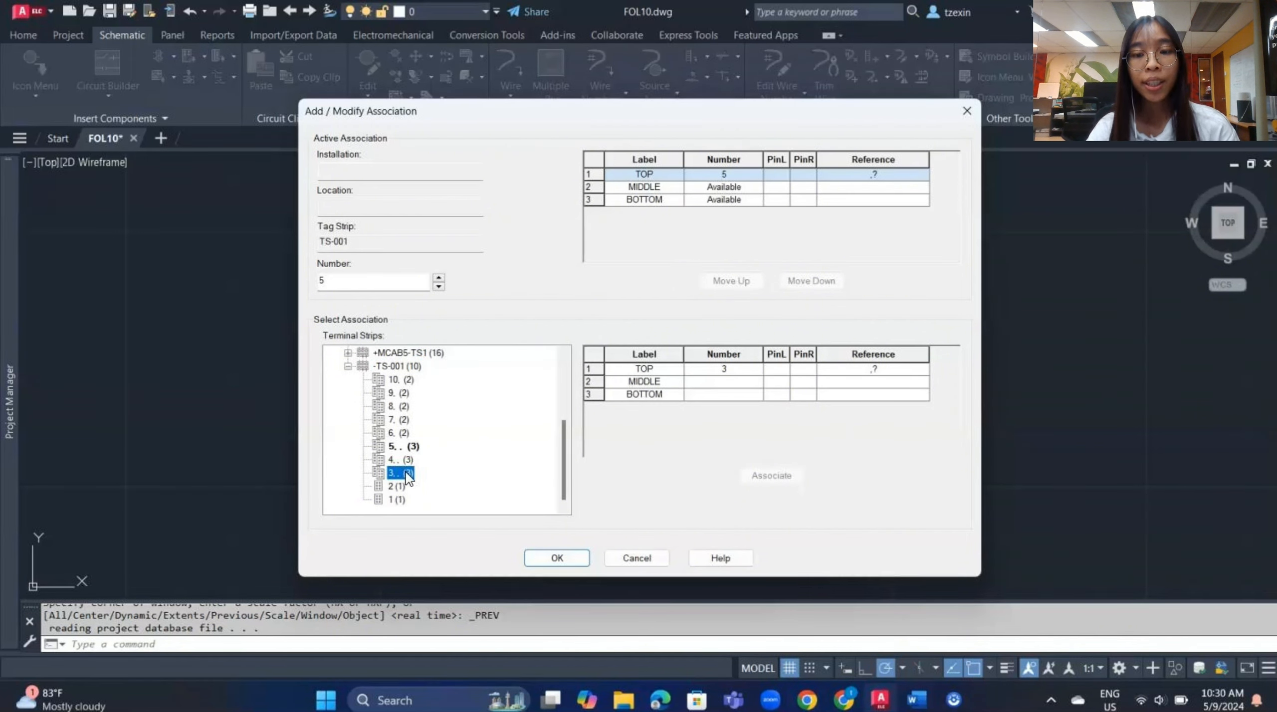
click(590, 466)
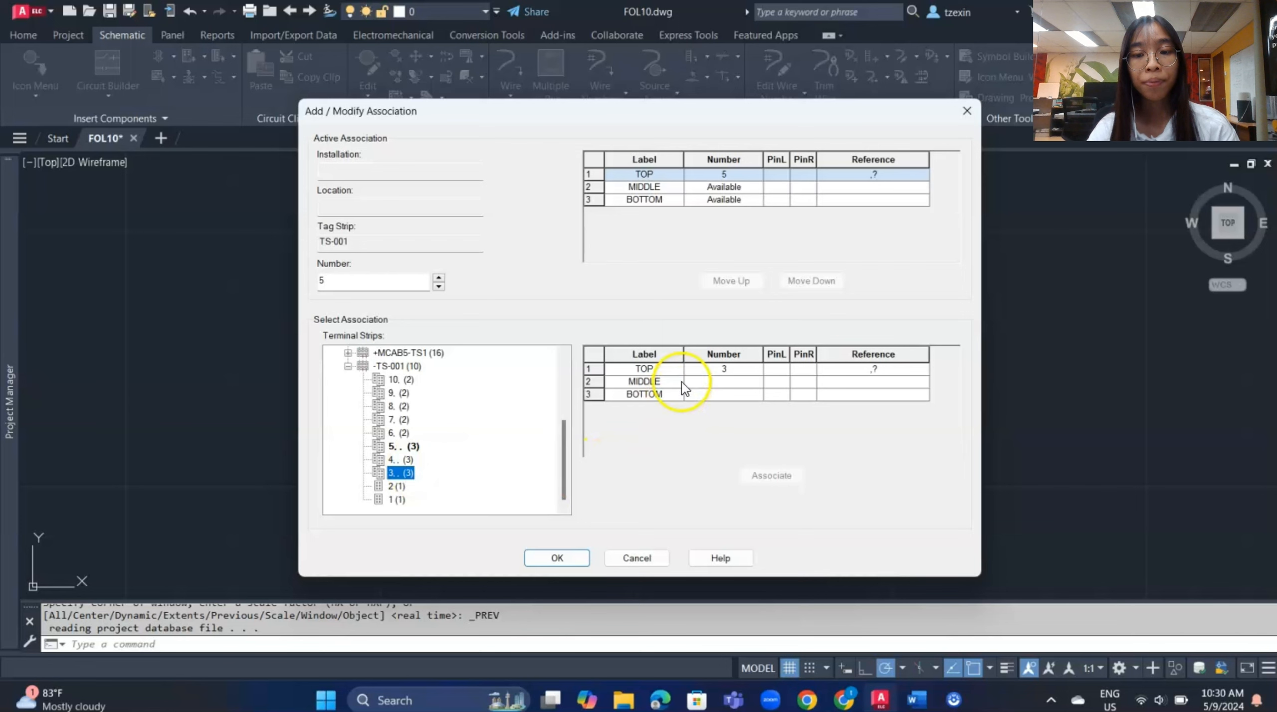
click(648, 393)
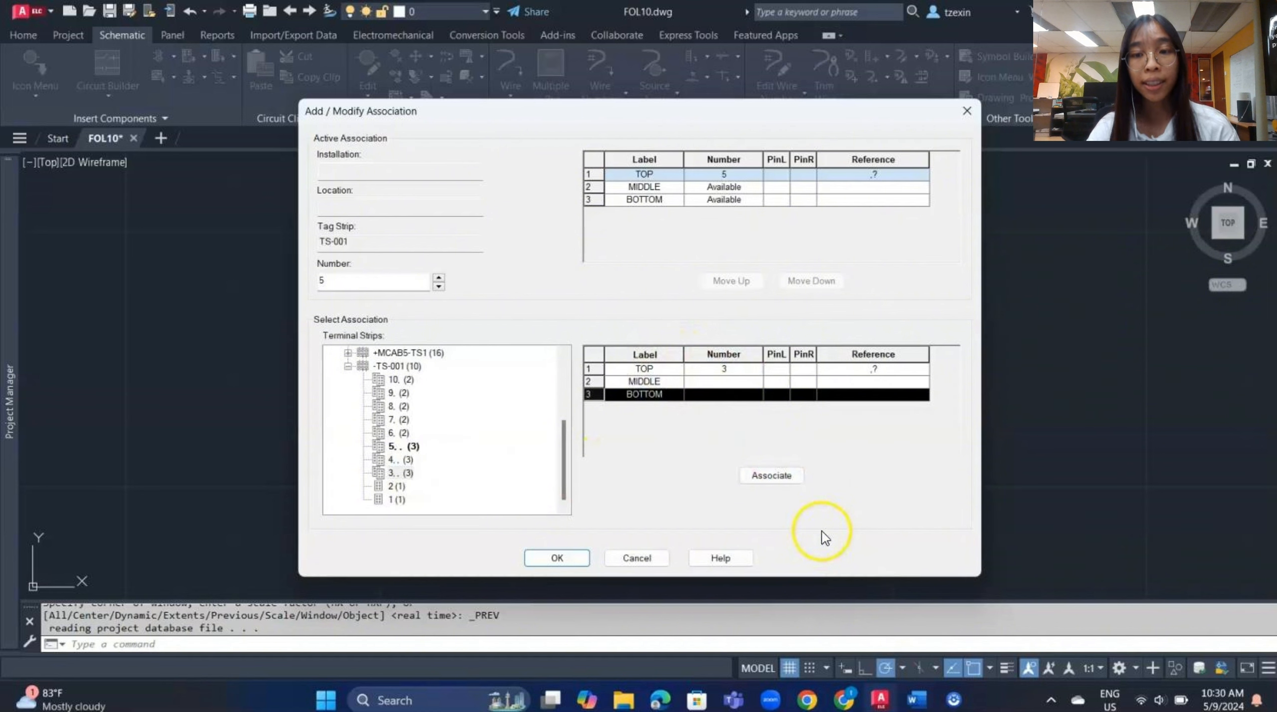
click(797, 478)
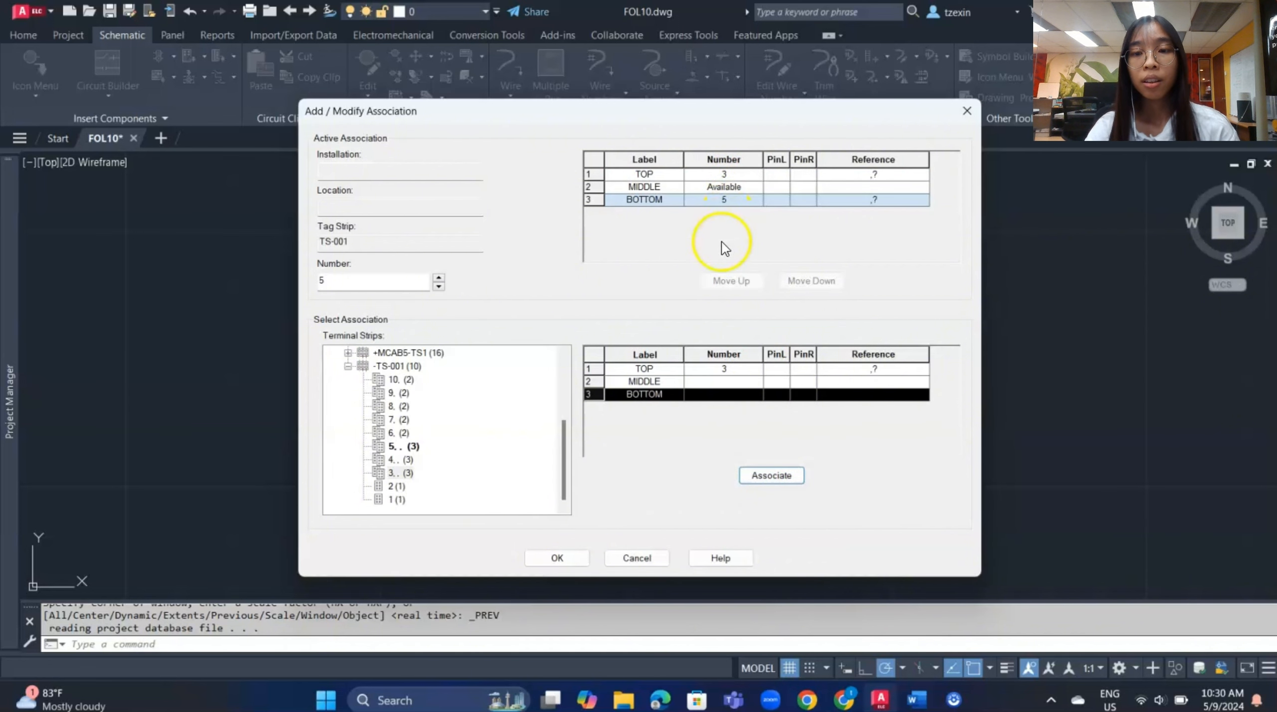
click(570, 554)
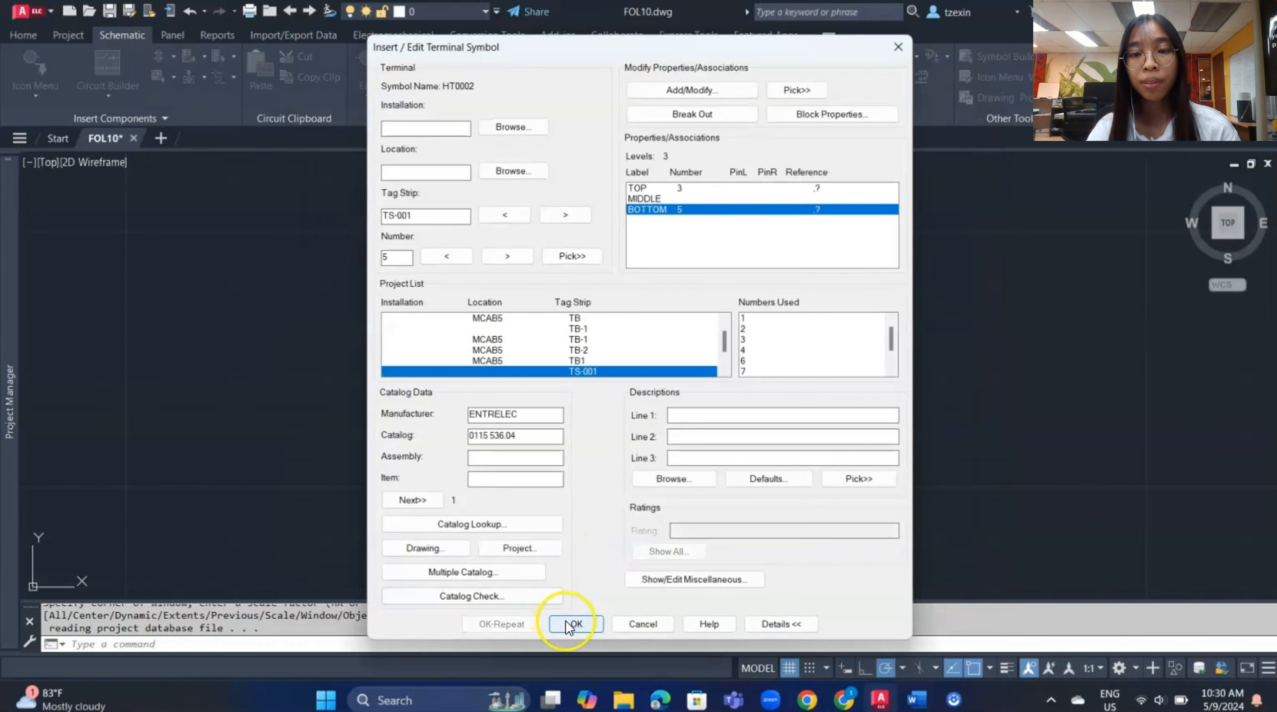
click(566, 621)
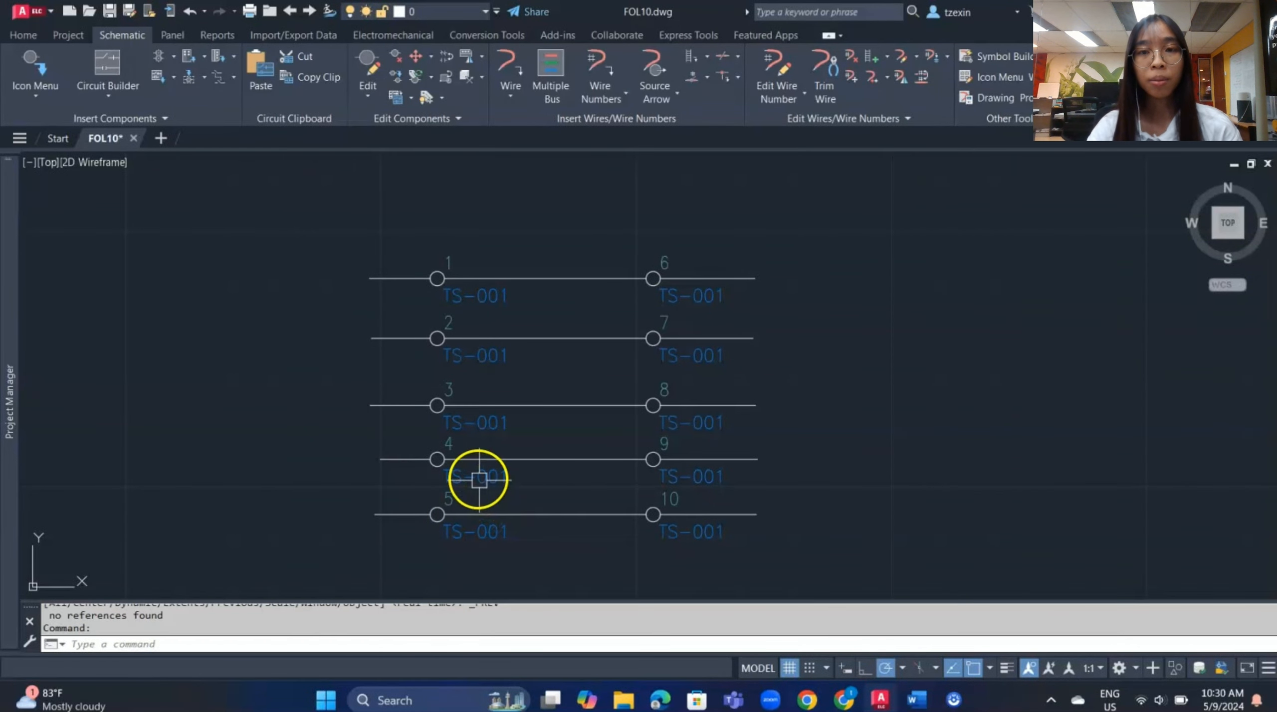
Associate terminal 4 with terminal 5's multi-level block by picking terminal 5 in the drawing, and update the related components
right_click(461, 480)
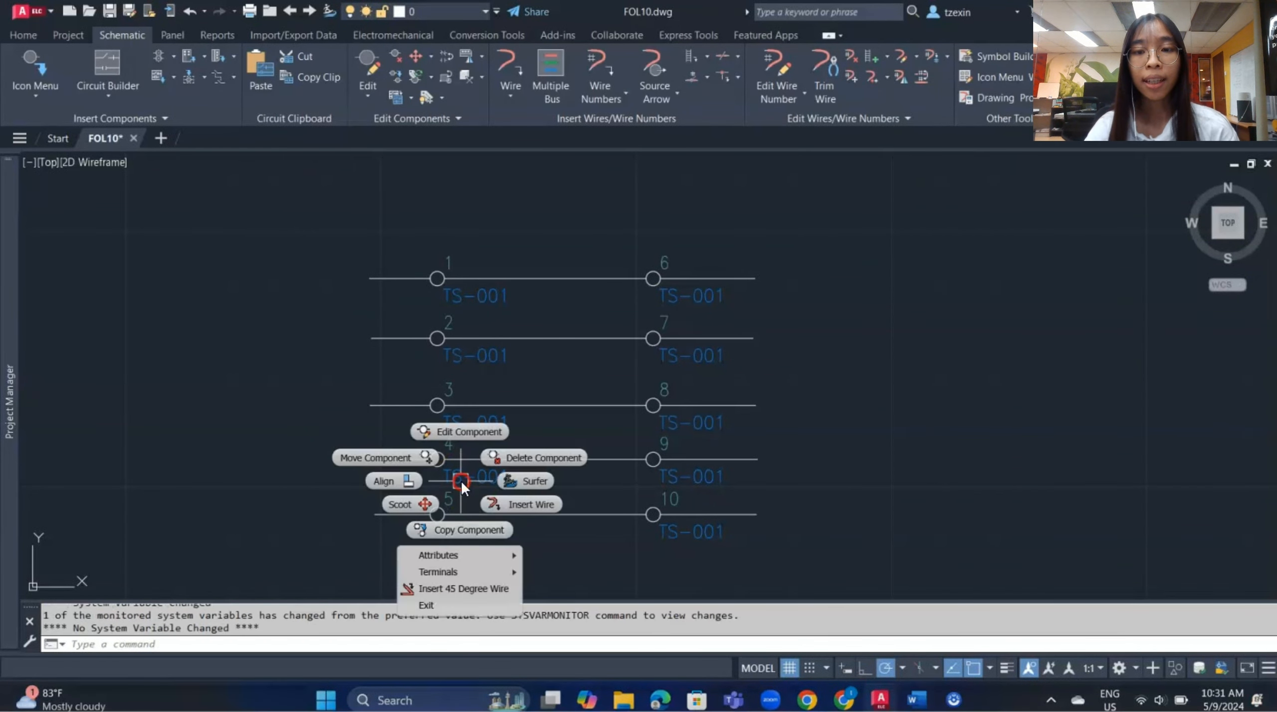
click(460, 431)
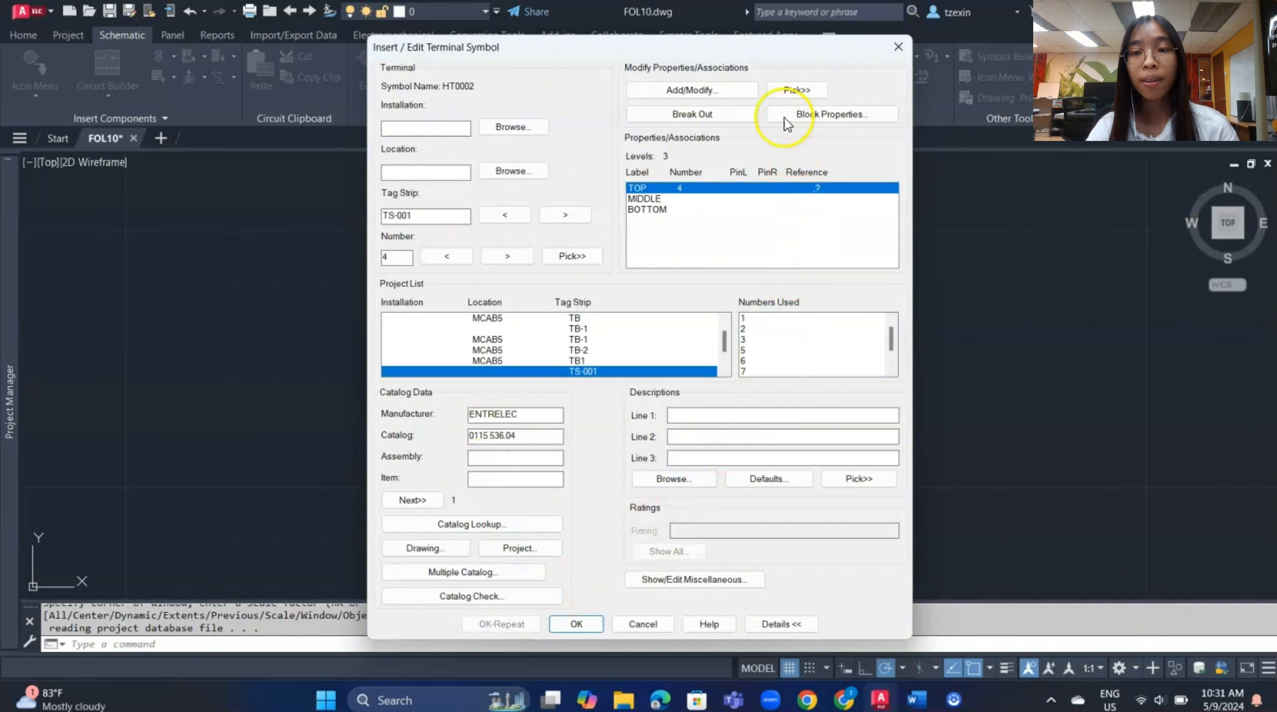
click(783, 95)
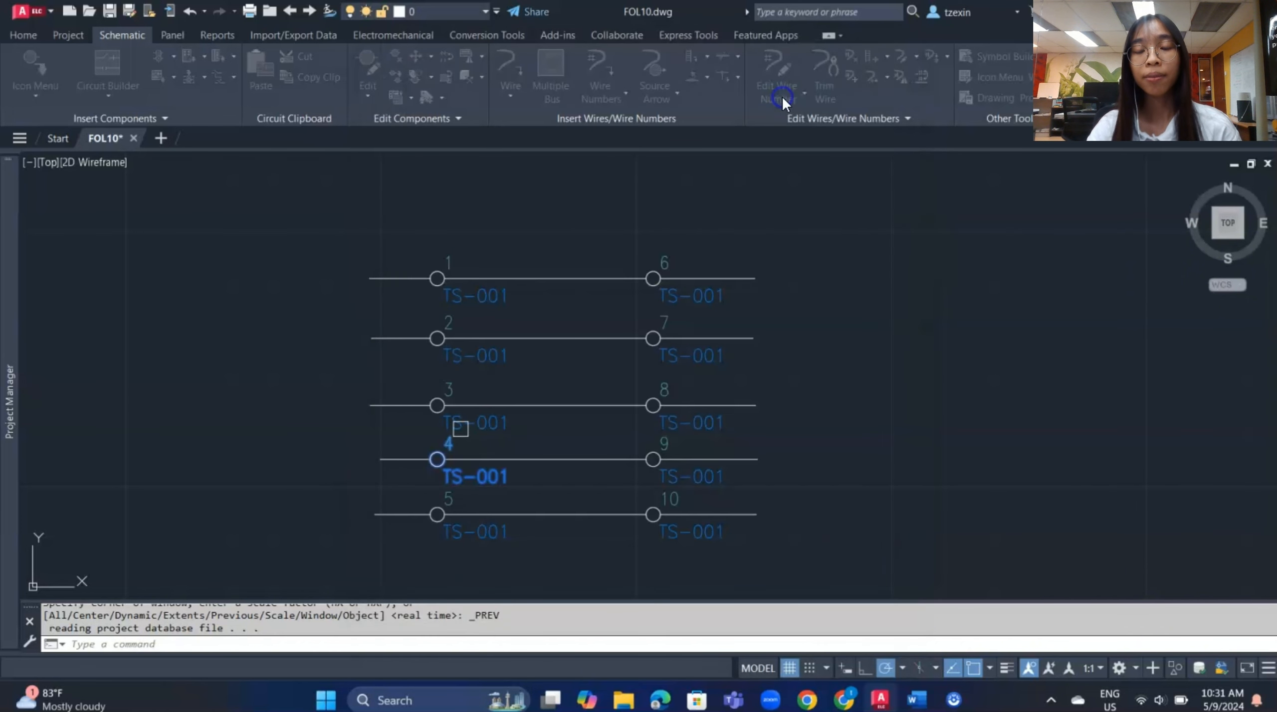
click(477, 537)
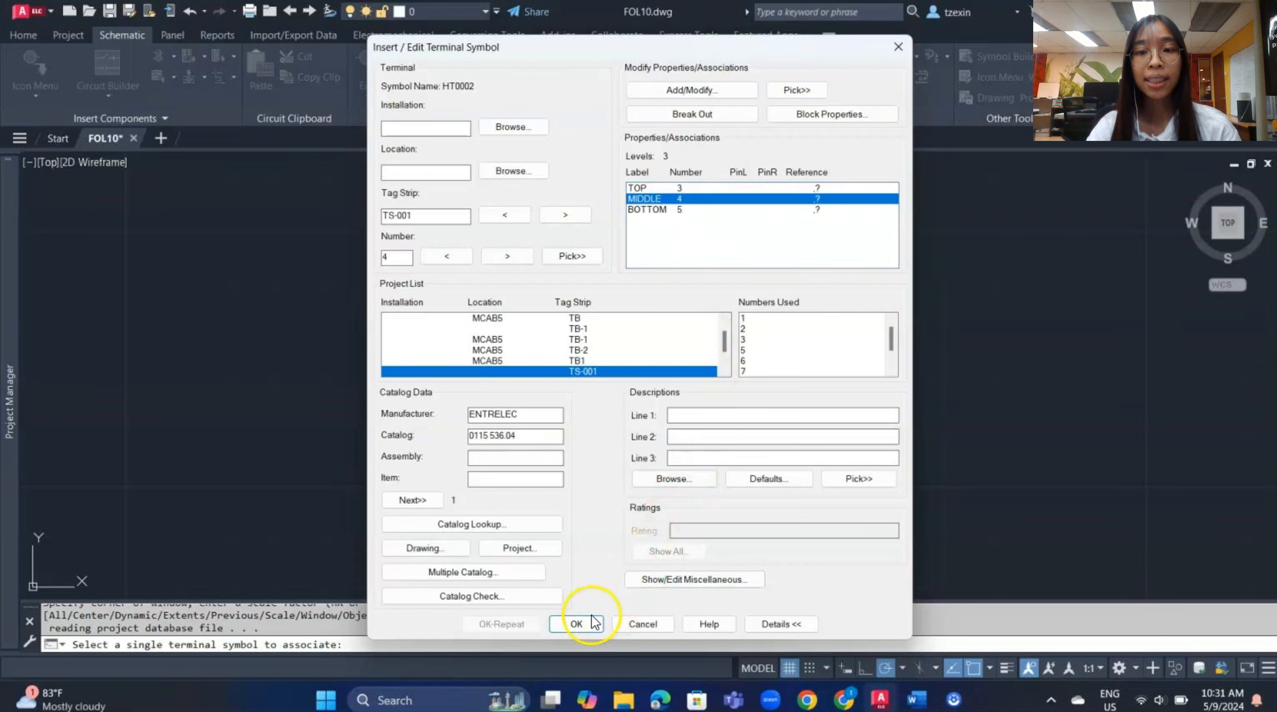
click(578, 623)
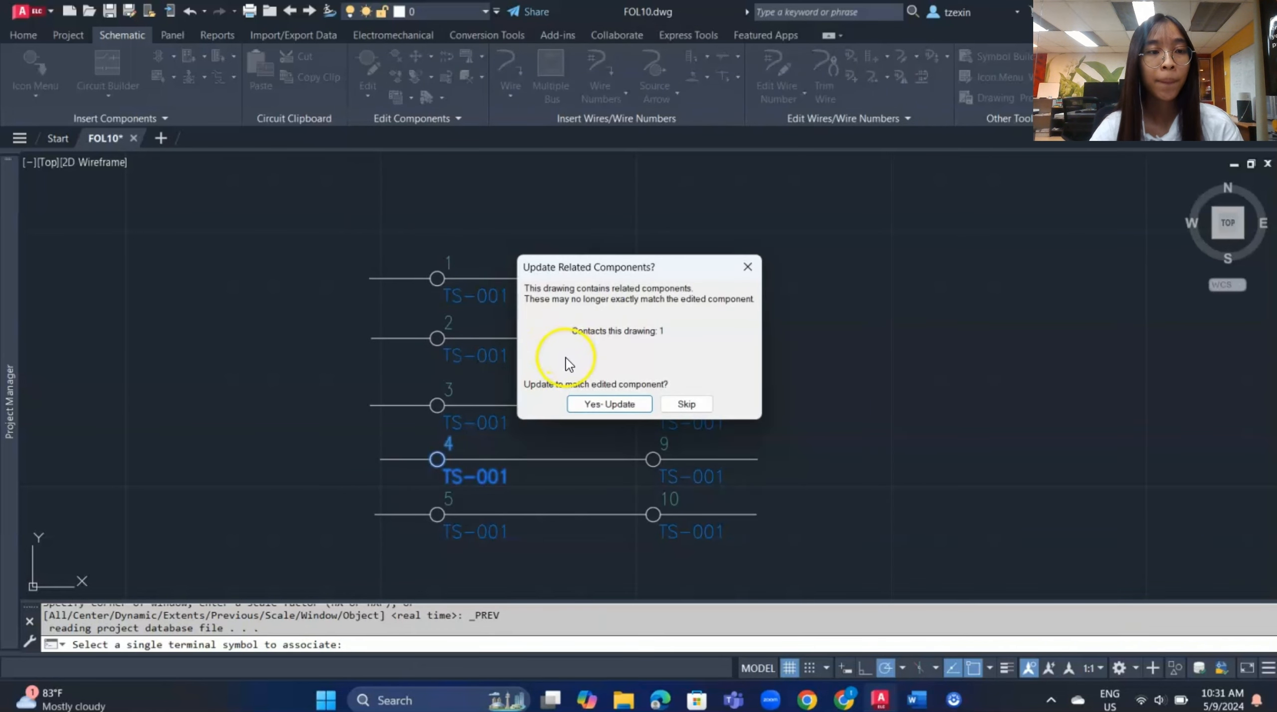
click(589, 402)
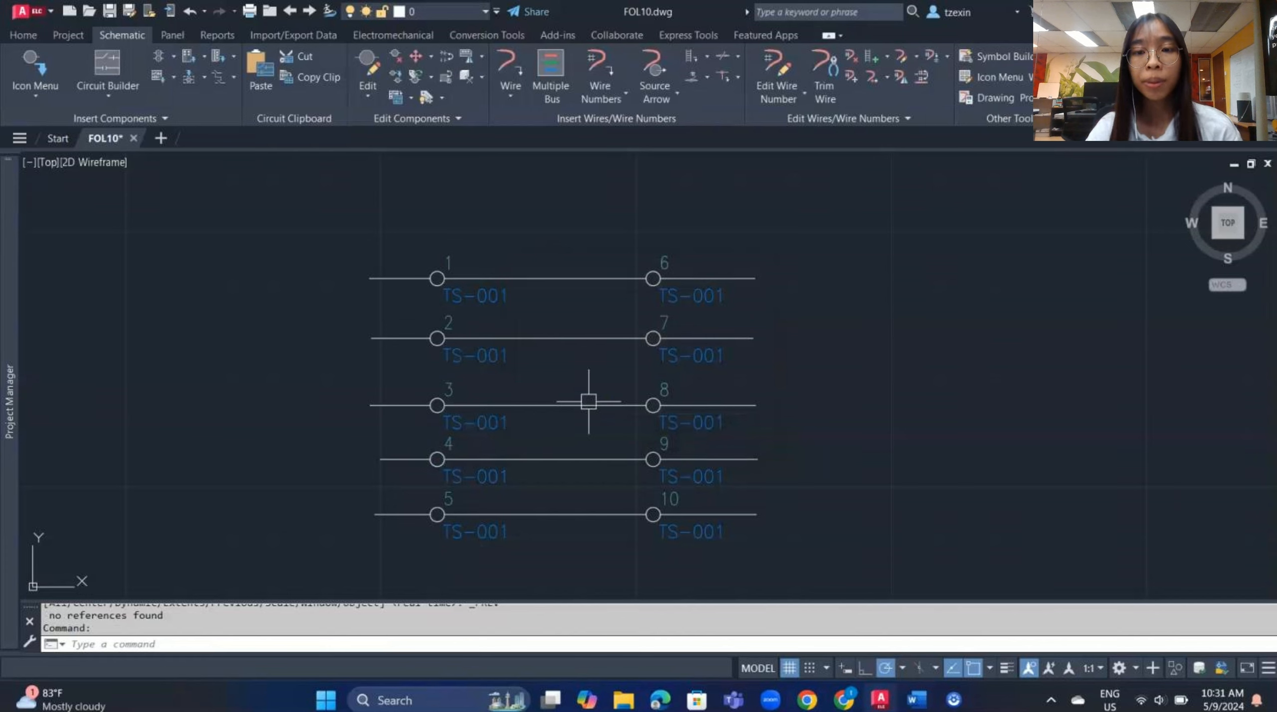
Open the terminal block properties of terminal 1 on strip TS-001 for editing
right_click(451, 298)
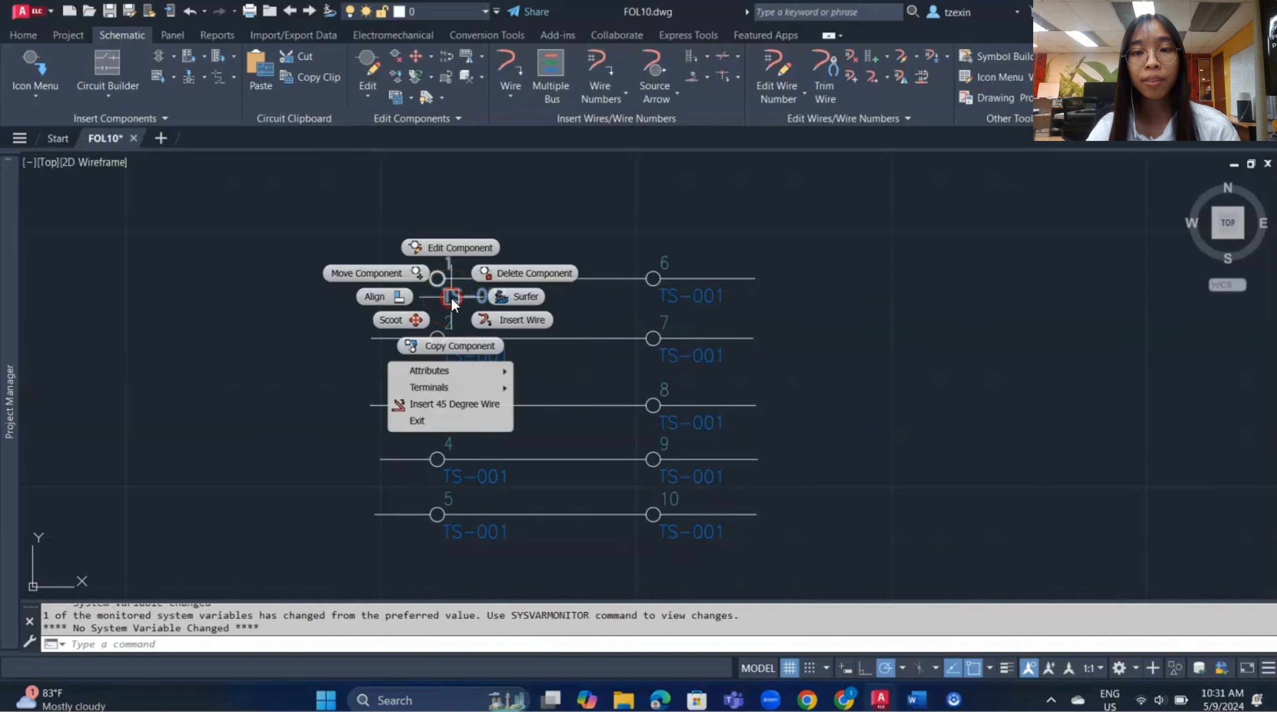
click(455, 248)
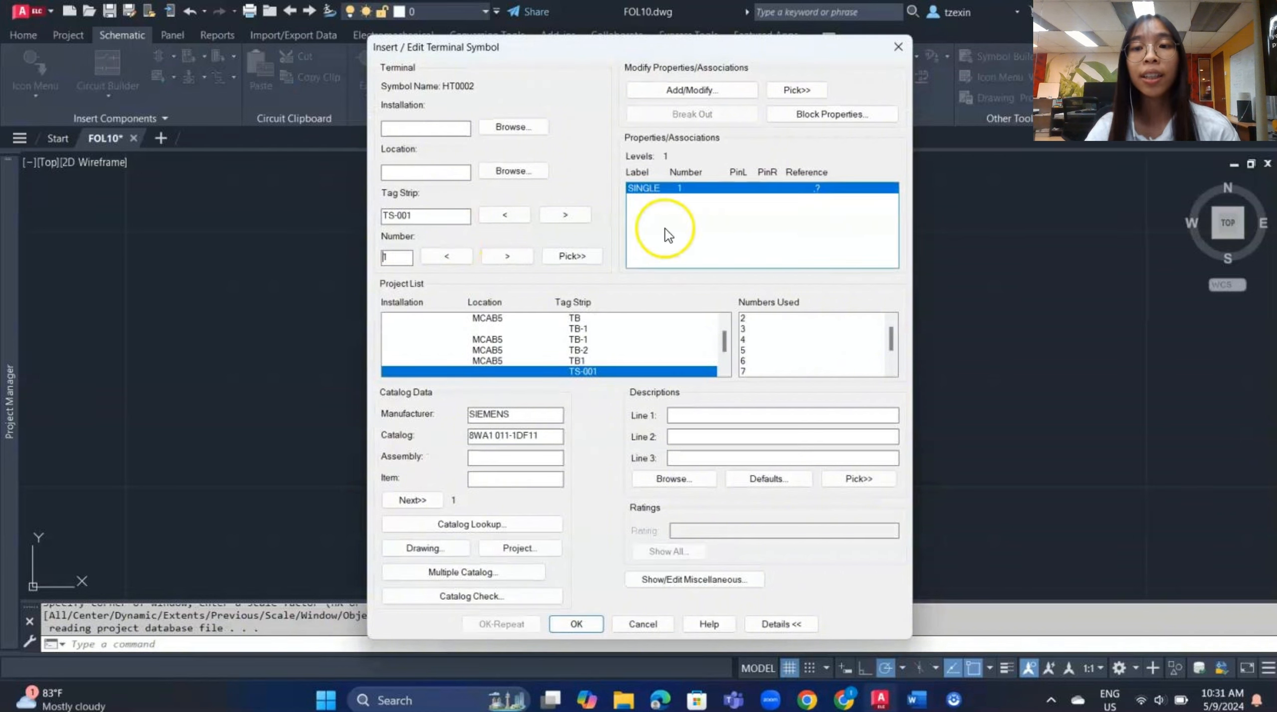
click(779, 119)
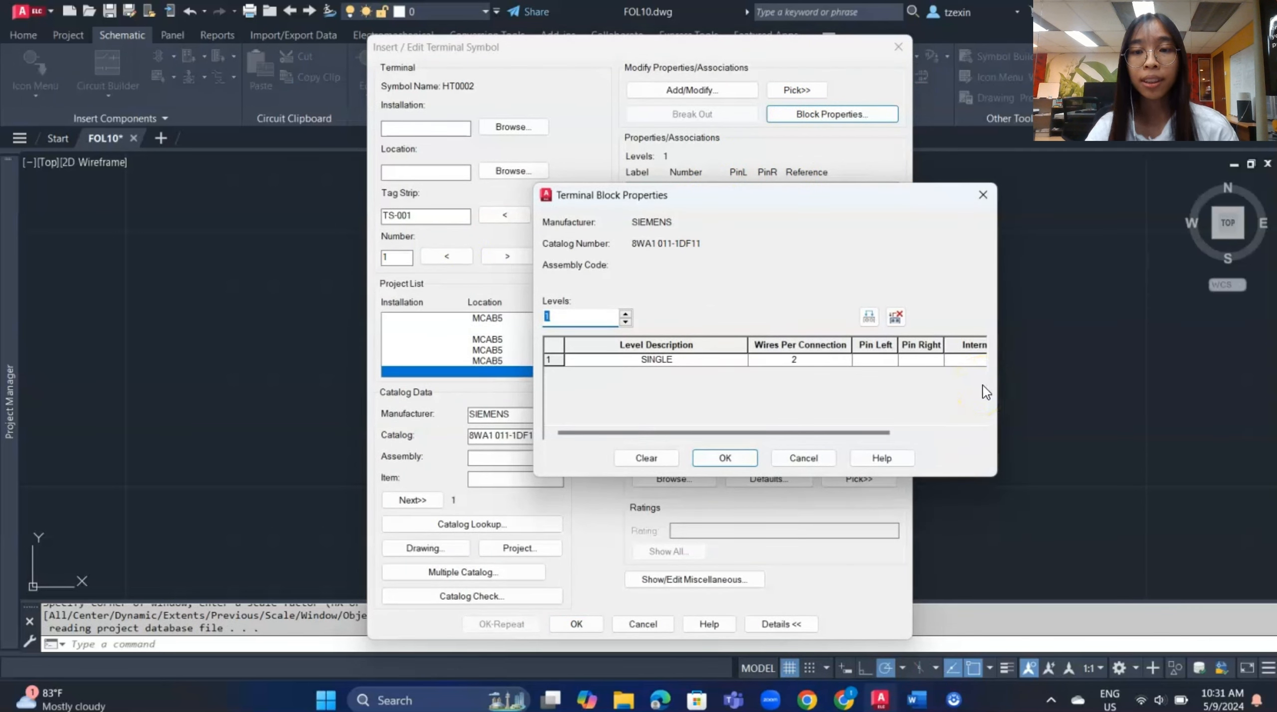
click(625, 314)
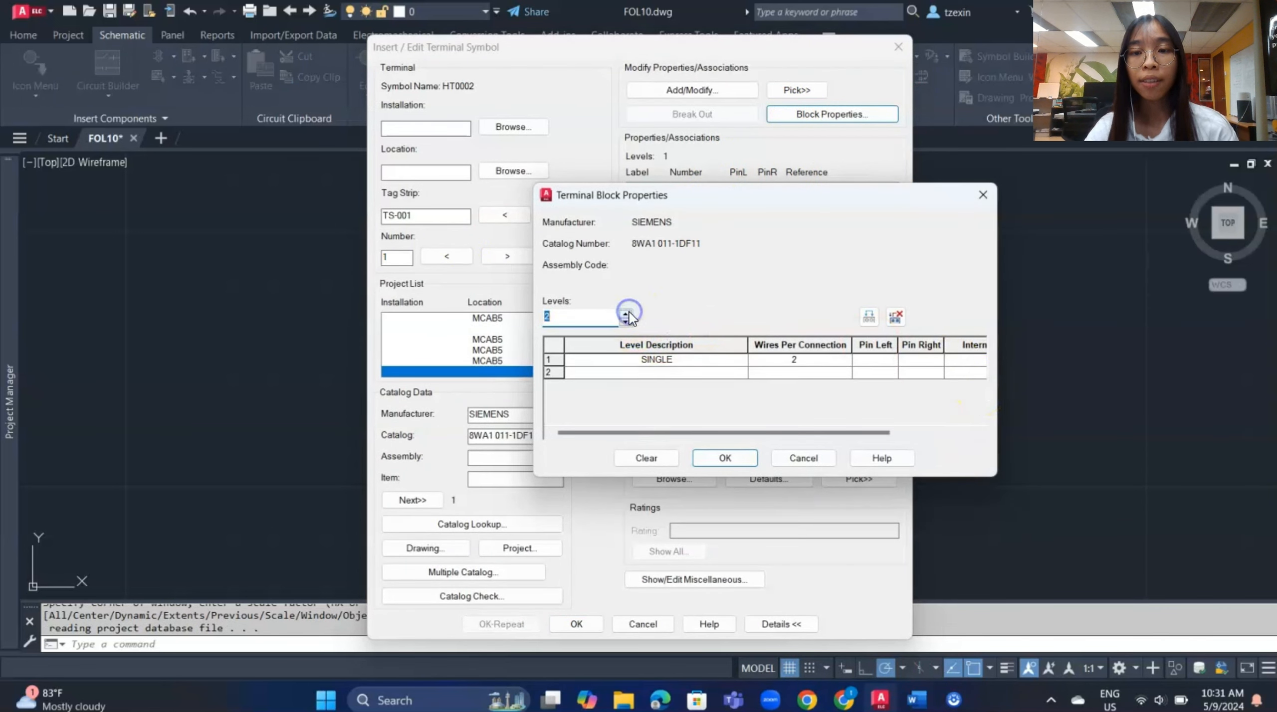
click(625, 313)
click(624, 322)
click(625, 322)
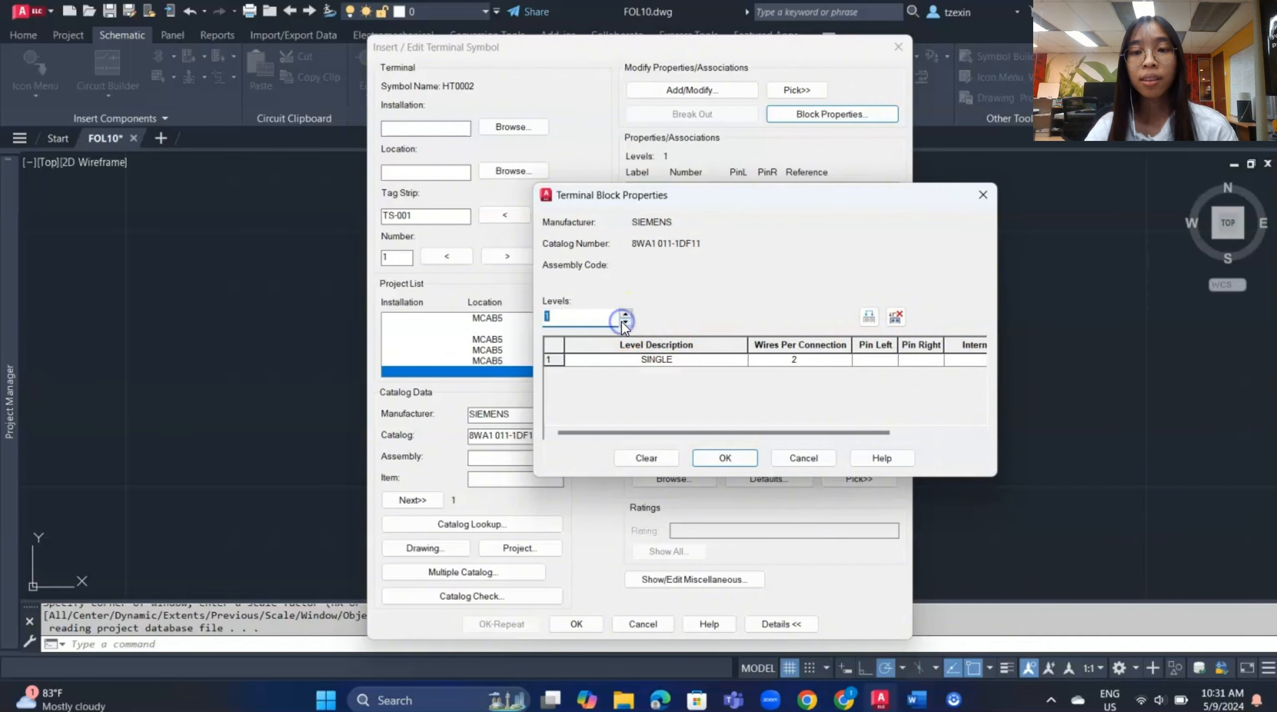
Assign left pin 1 and right pin 2 to the single level of terminal 1's block and apply the terminal edit
click(869, 360)
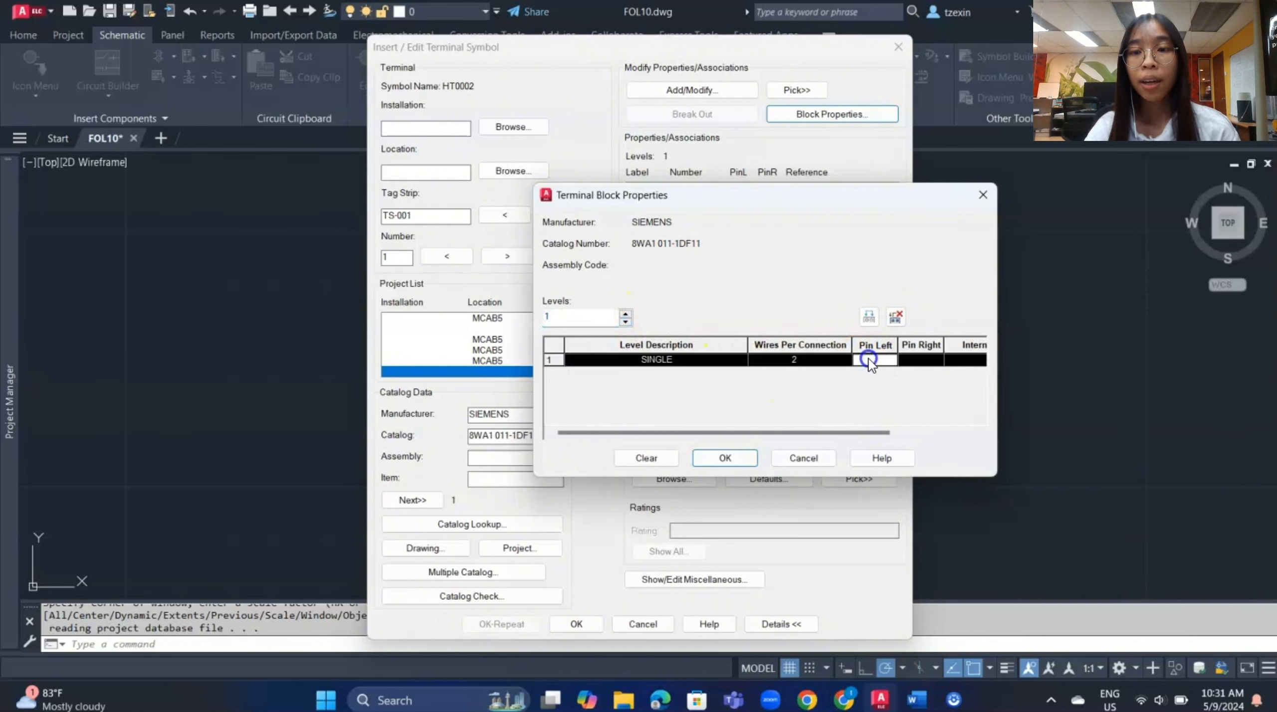
text(1)
click(920, 363)
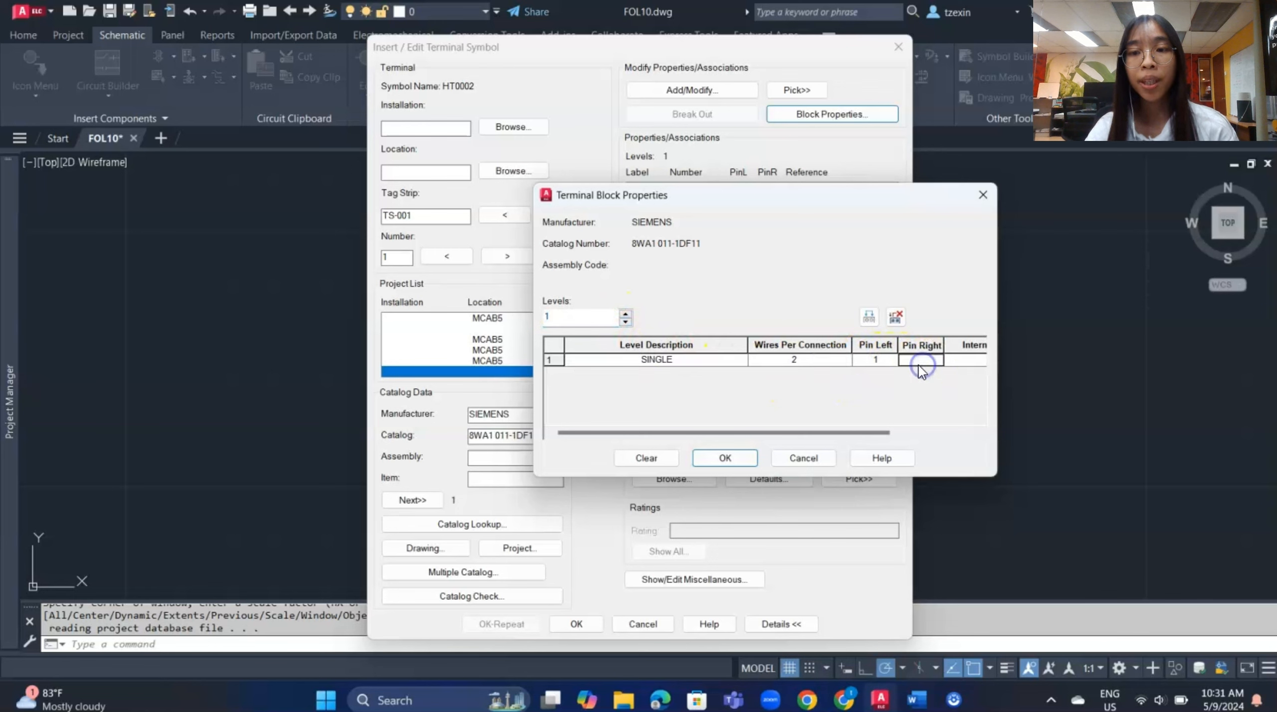
text(2)
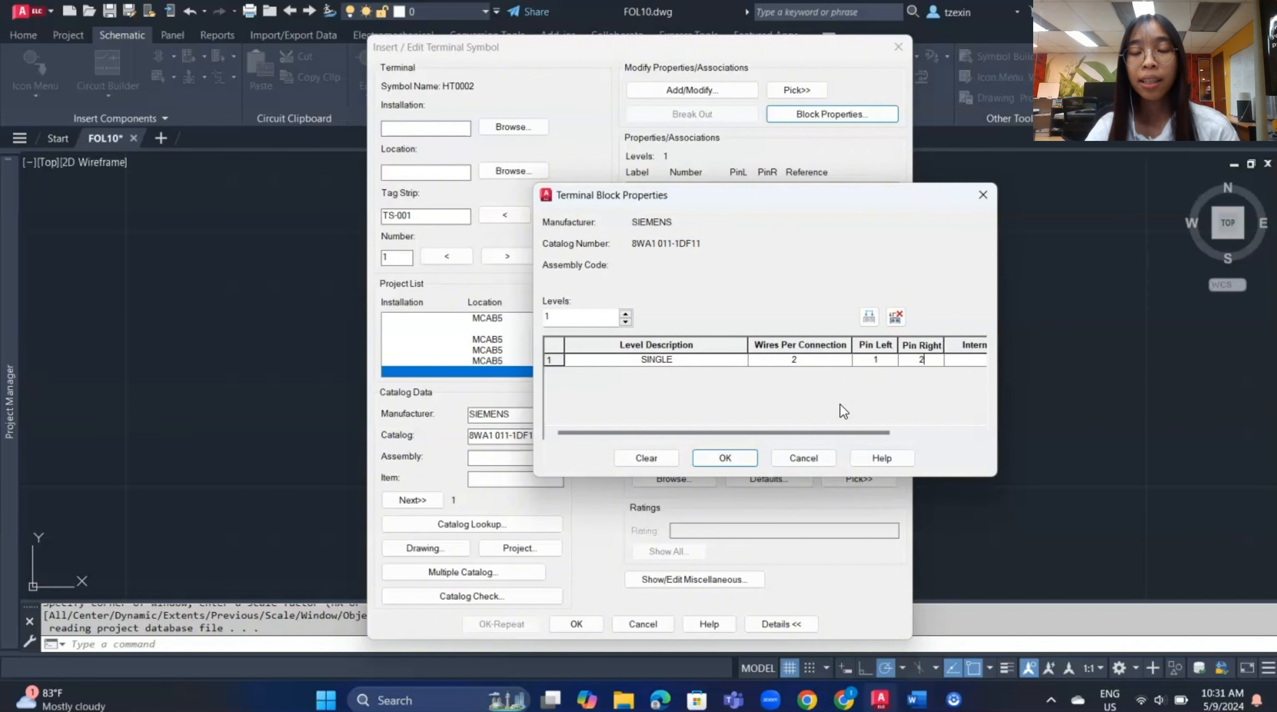
click(713, 455)
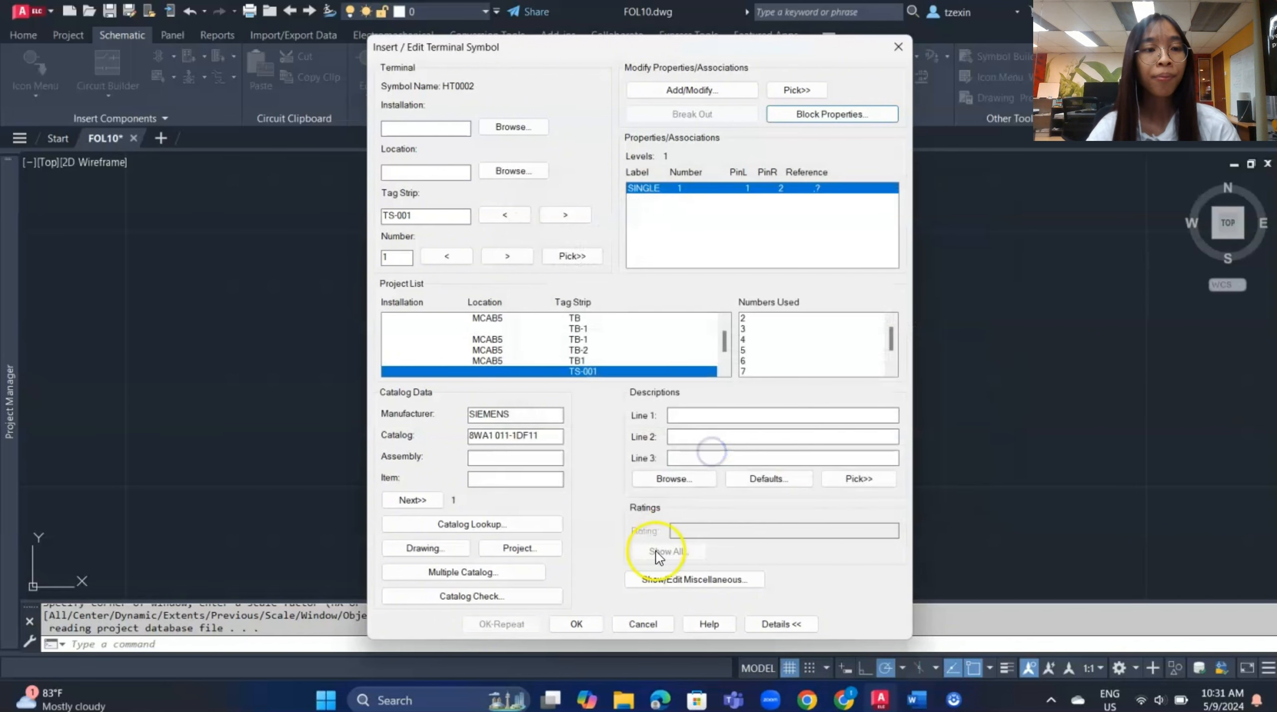
click(594, 625)
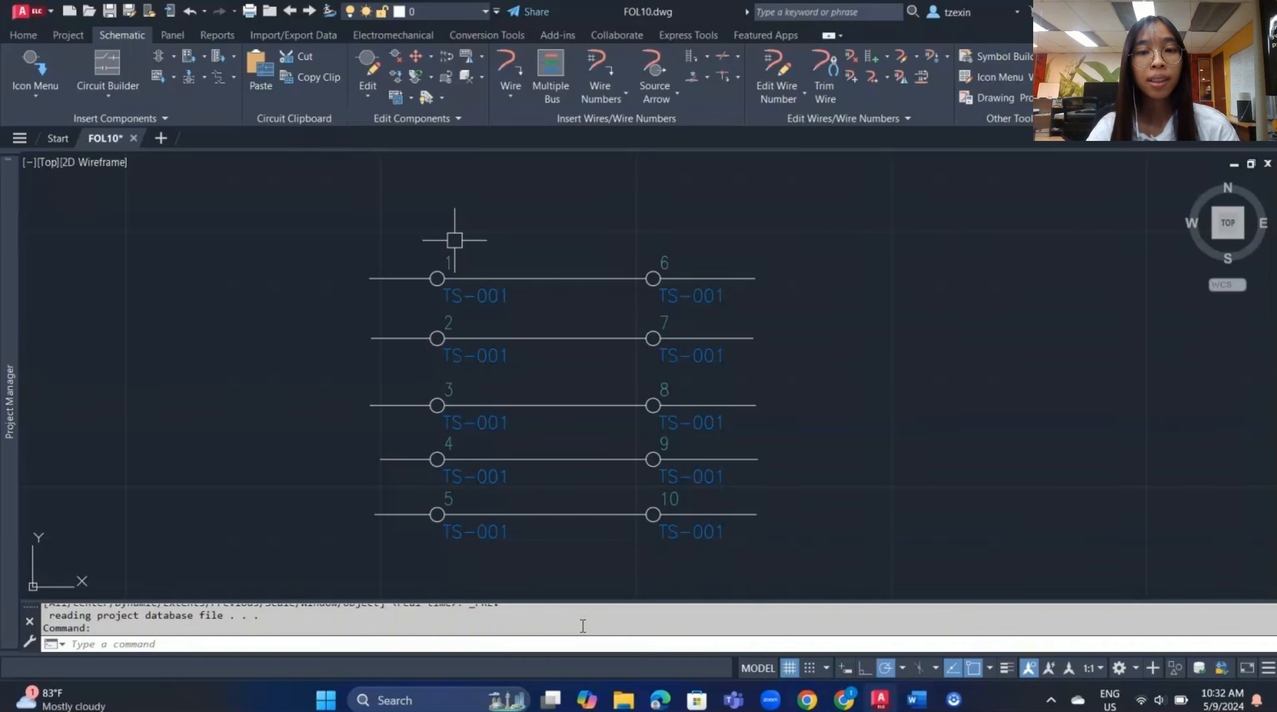
Open strip TS-001 in the Terminal Strip Editor, saving the drawing when asked
right_click(489, 299)
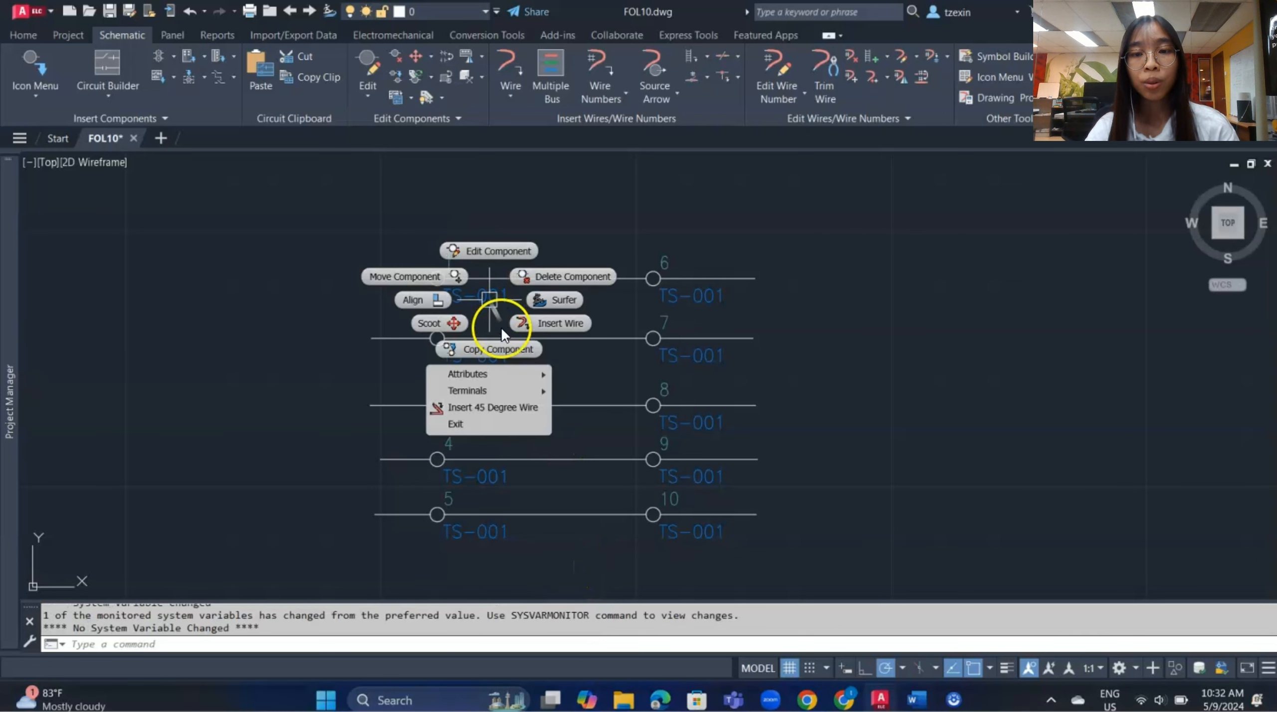
mouse_move(512, 389)
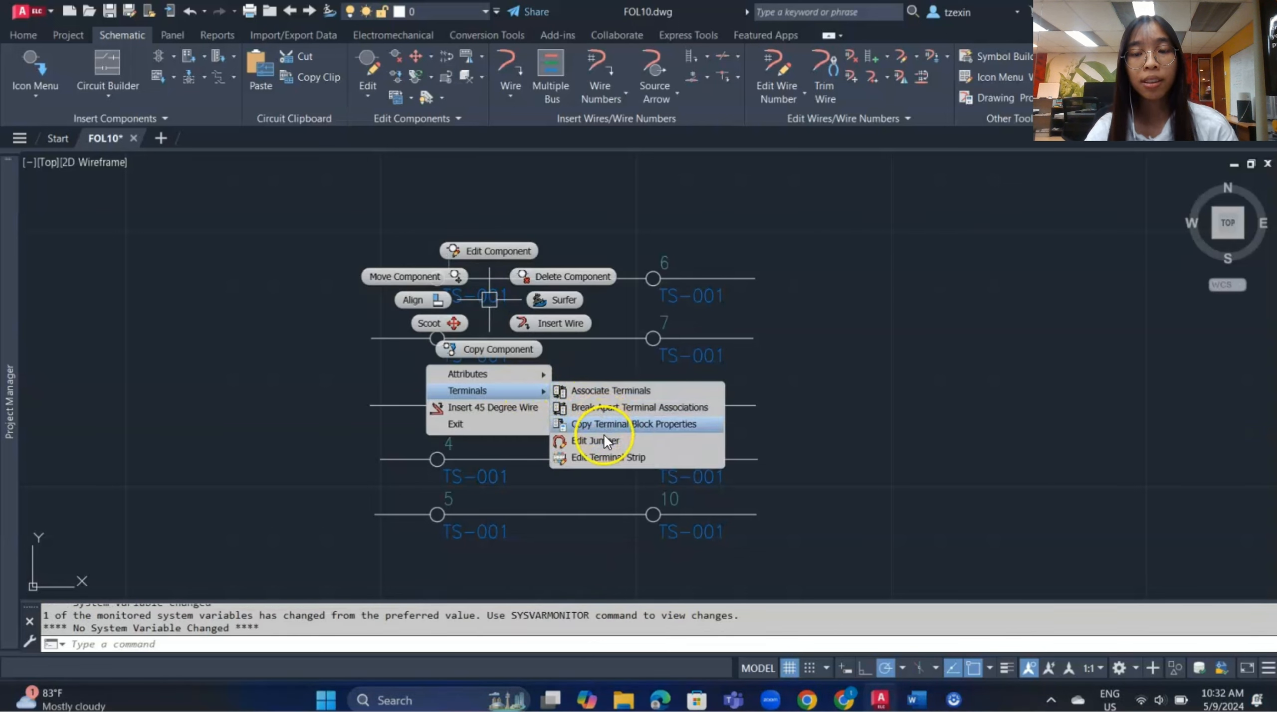
click(648, 457)
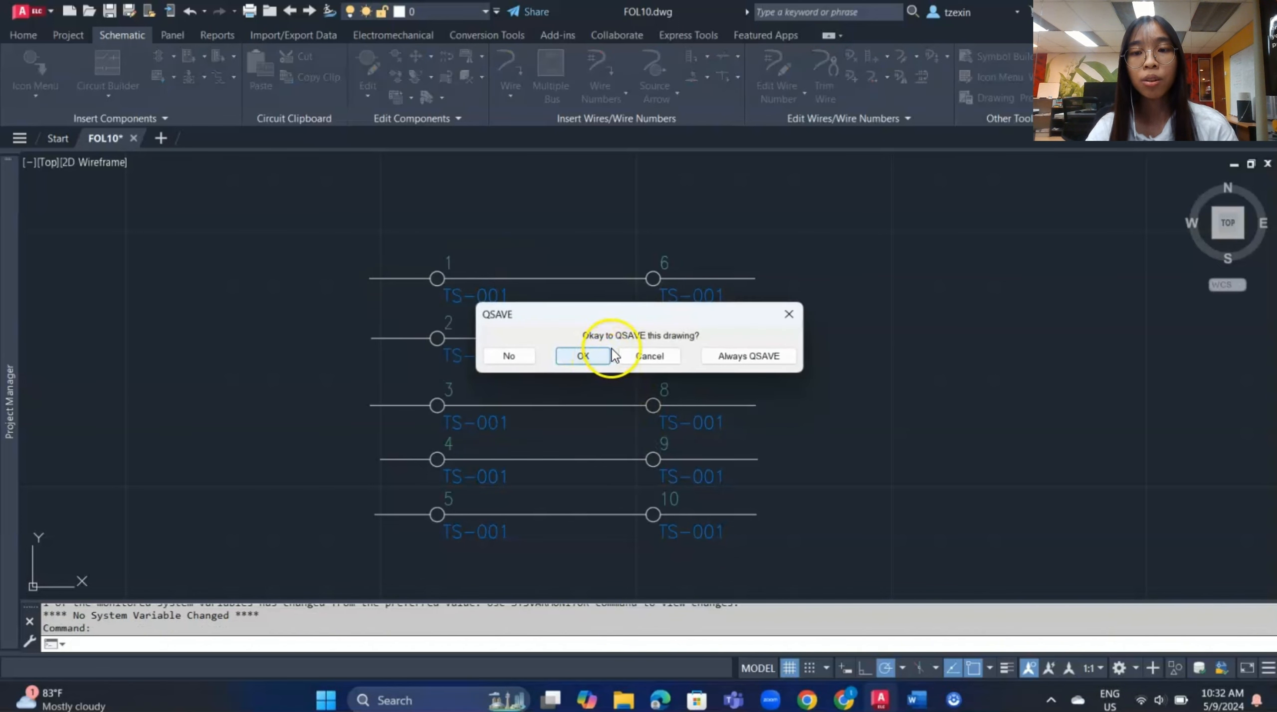
click(587, 351)
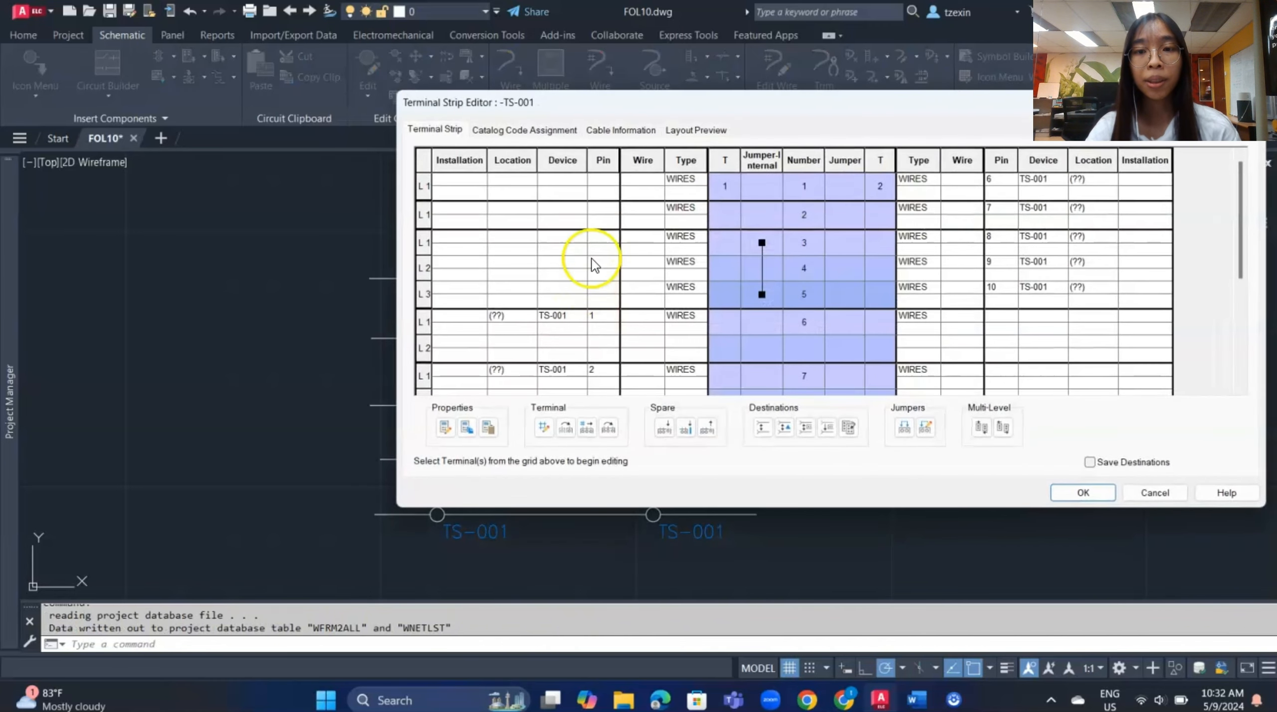
Move terminal 10 from the end of the strip to above terminal 1 with the Pick Above option
scroll(816, 274, down, 4)
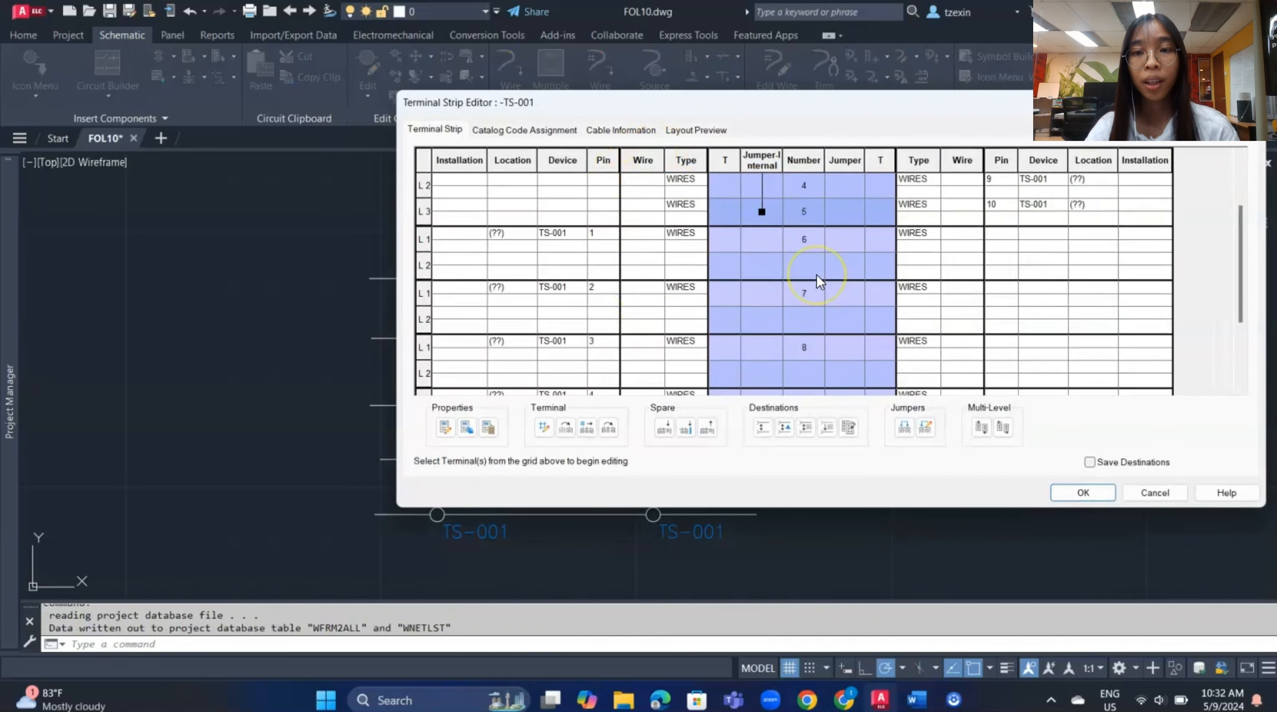
scroll(833, 298, up, 4)
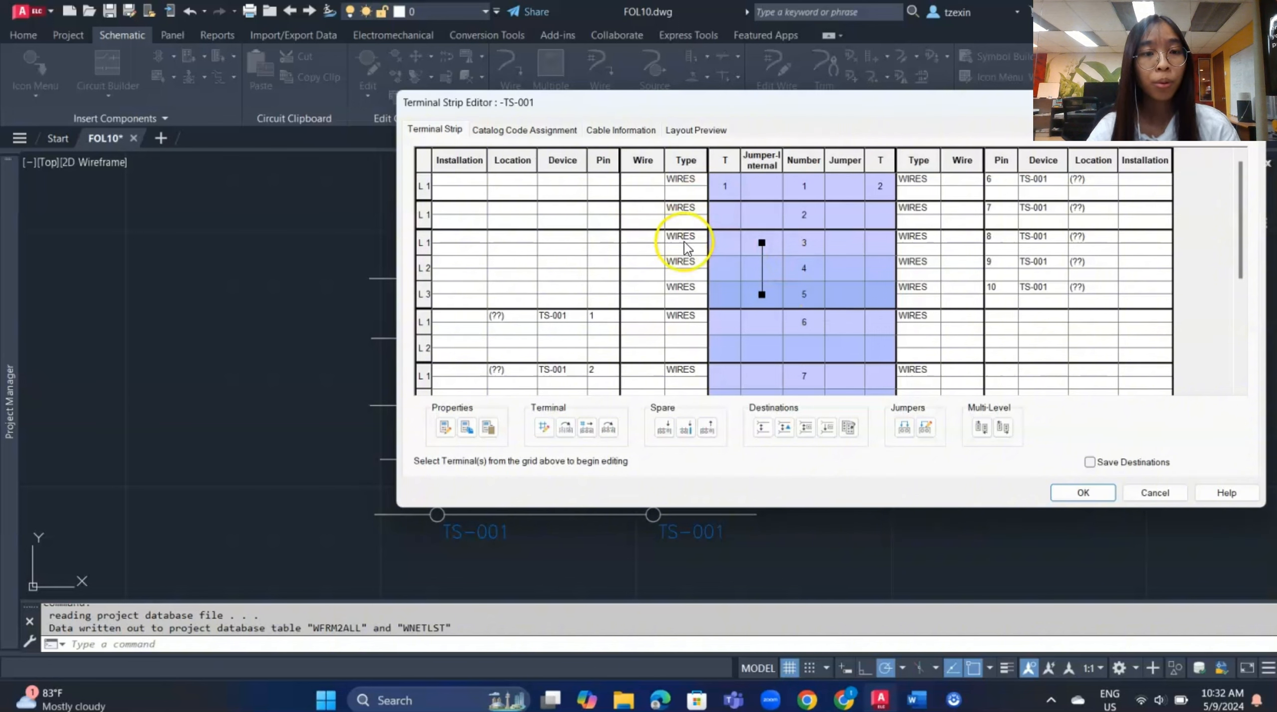
scroll(691, 296, down, 6)
scroll(694, 319, up, 4)
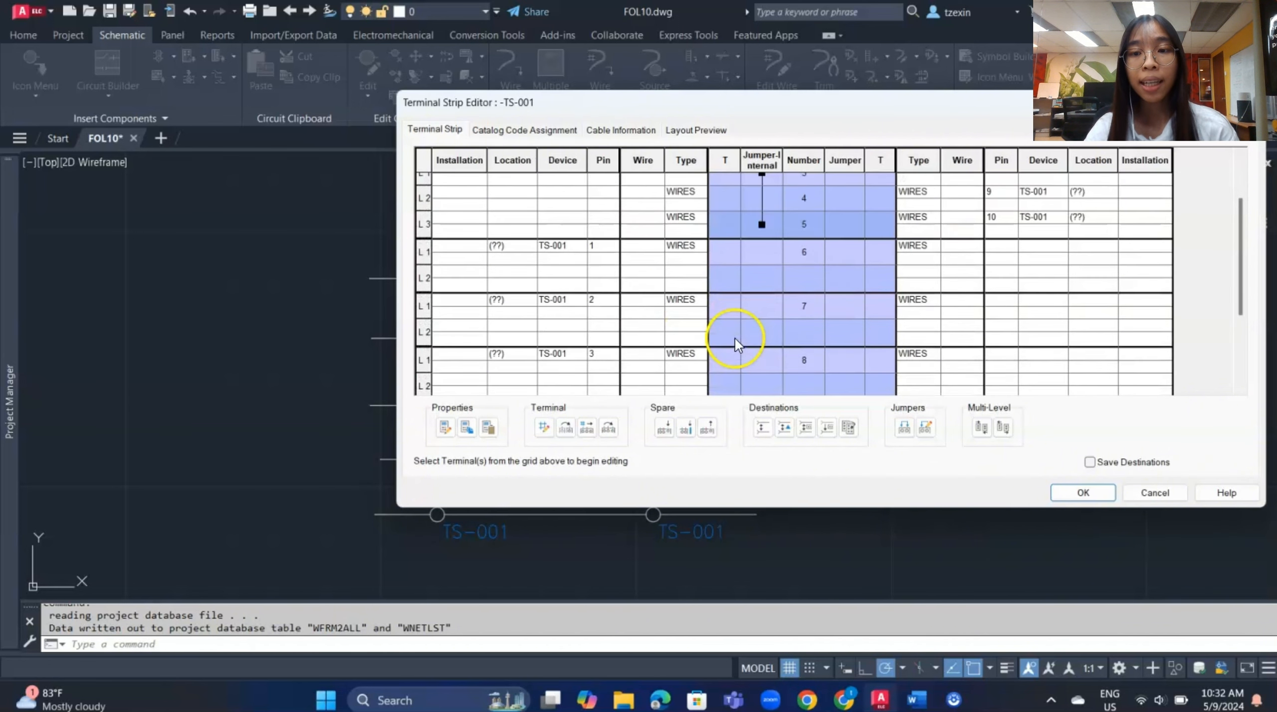
scroll(737, 341, up, 2)
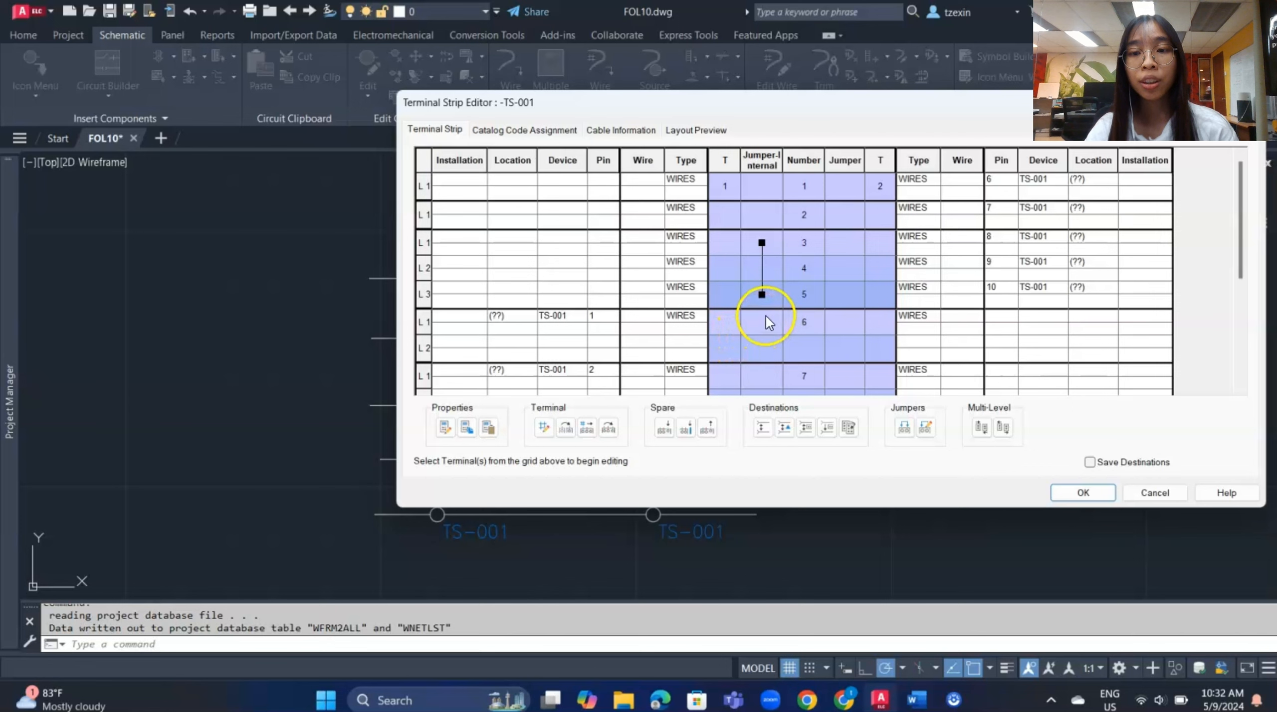
scroll(776, 318, down, 6)
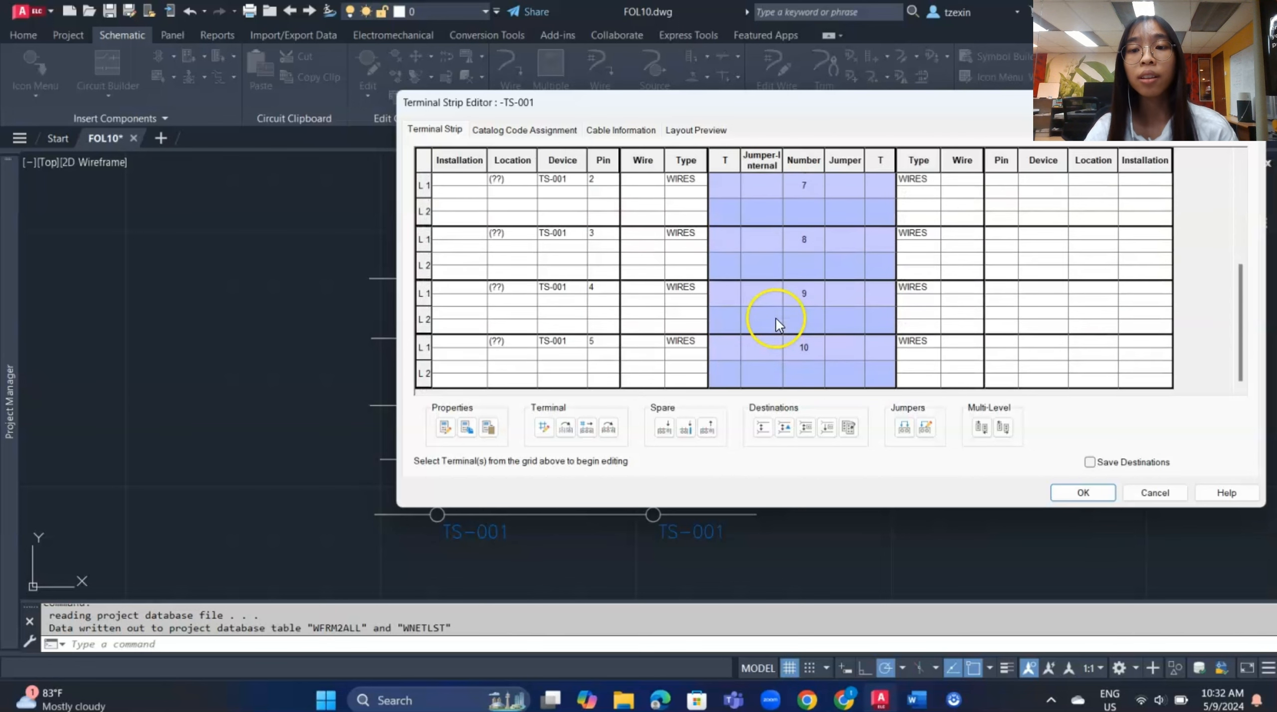
click(804, 345)
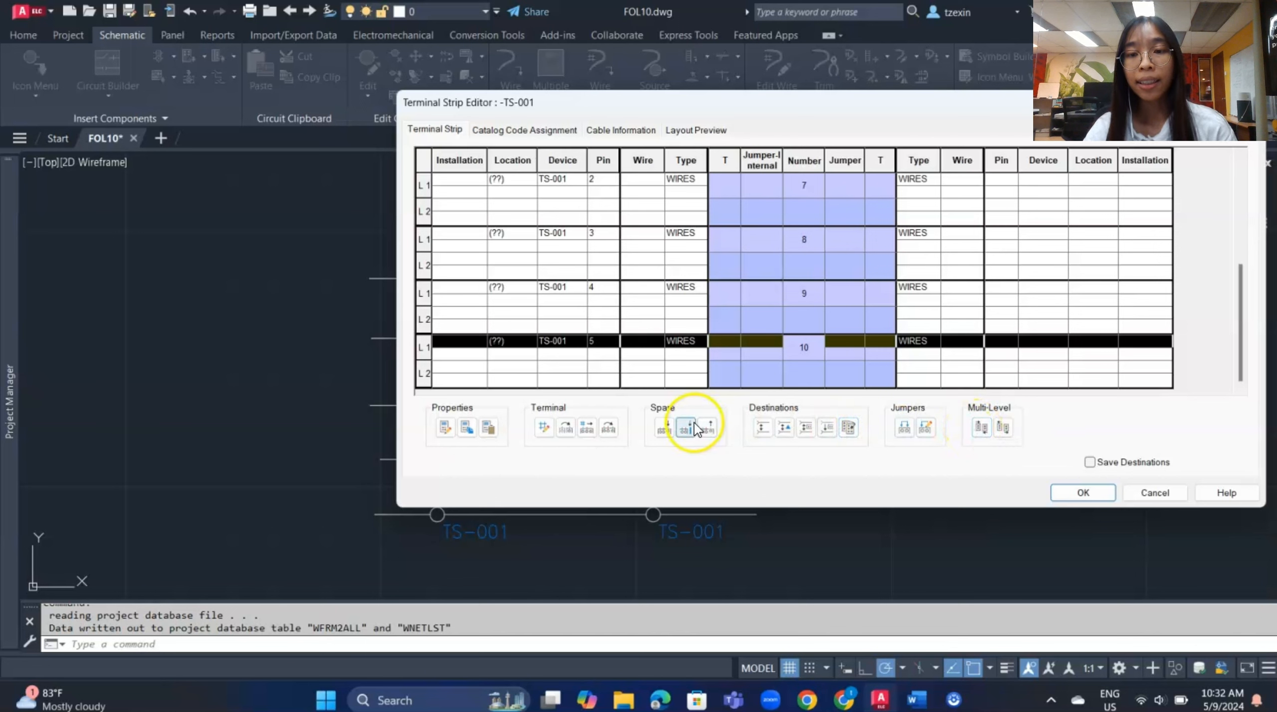
click(606, 427)
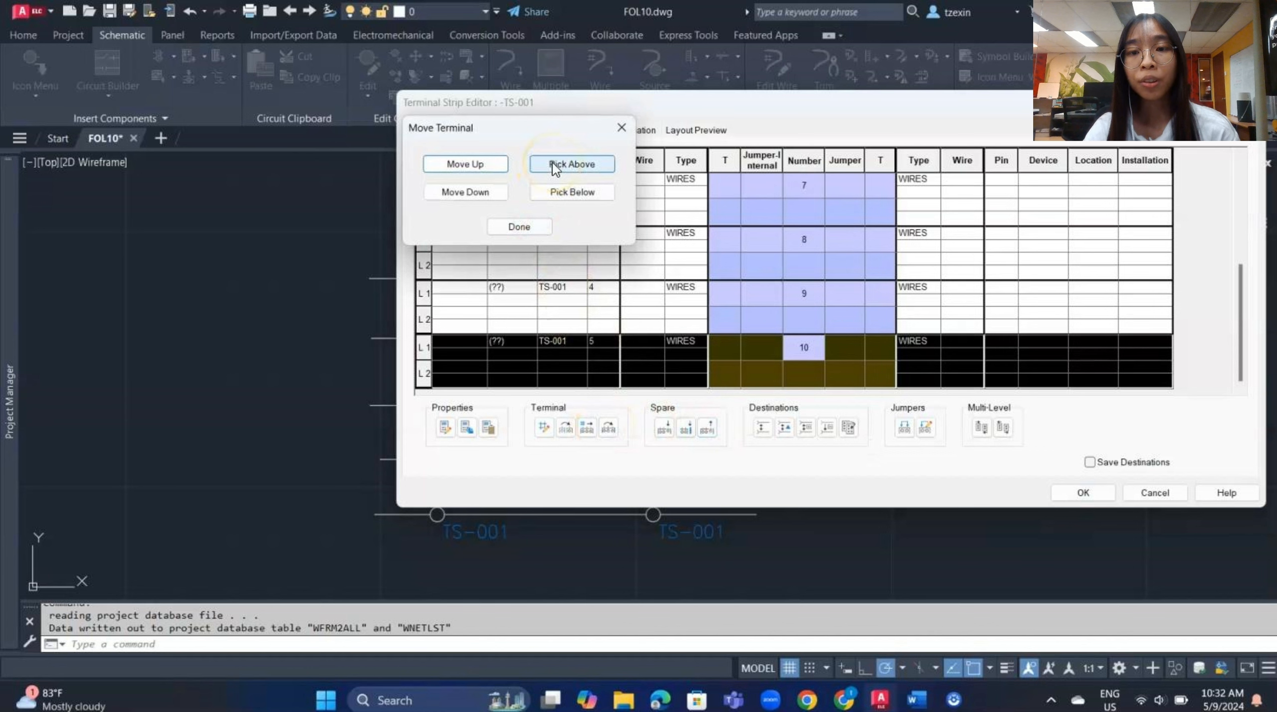
click(595, 164)
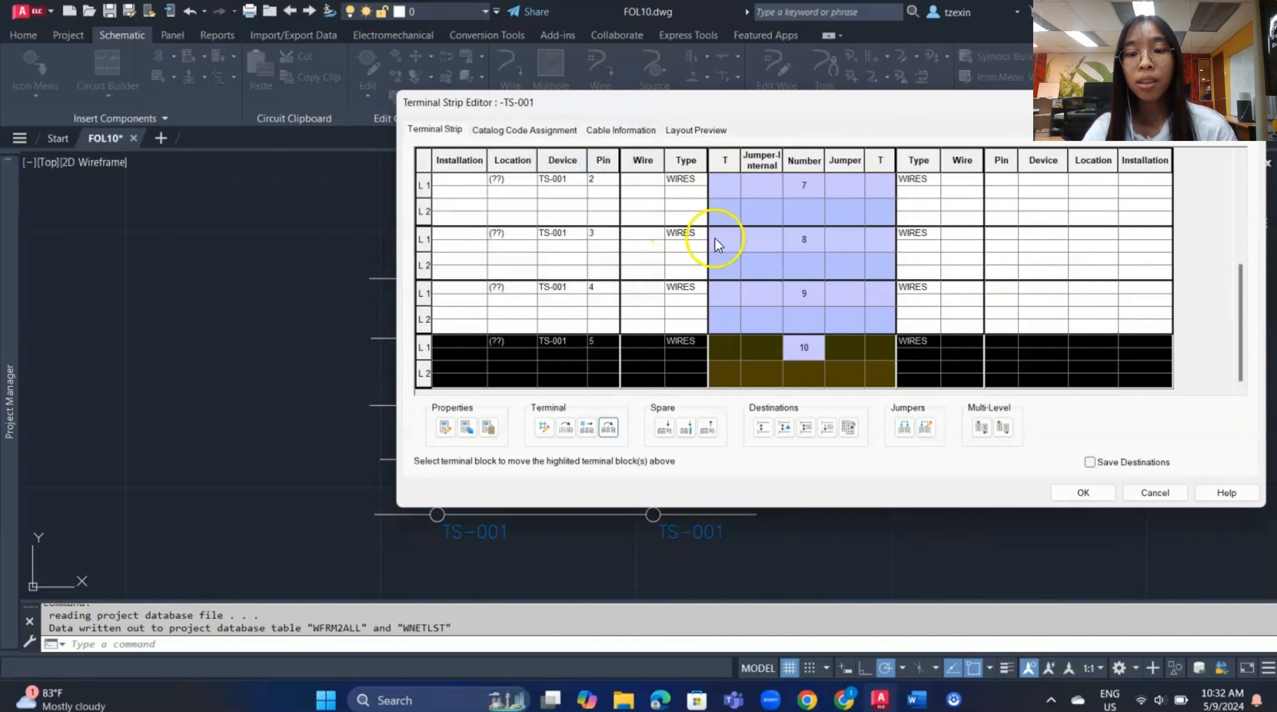
click(776, 256)
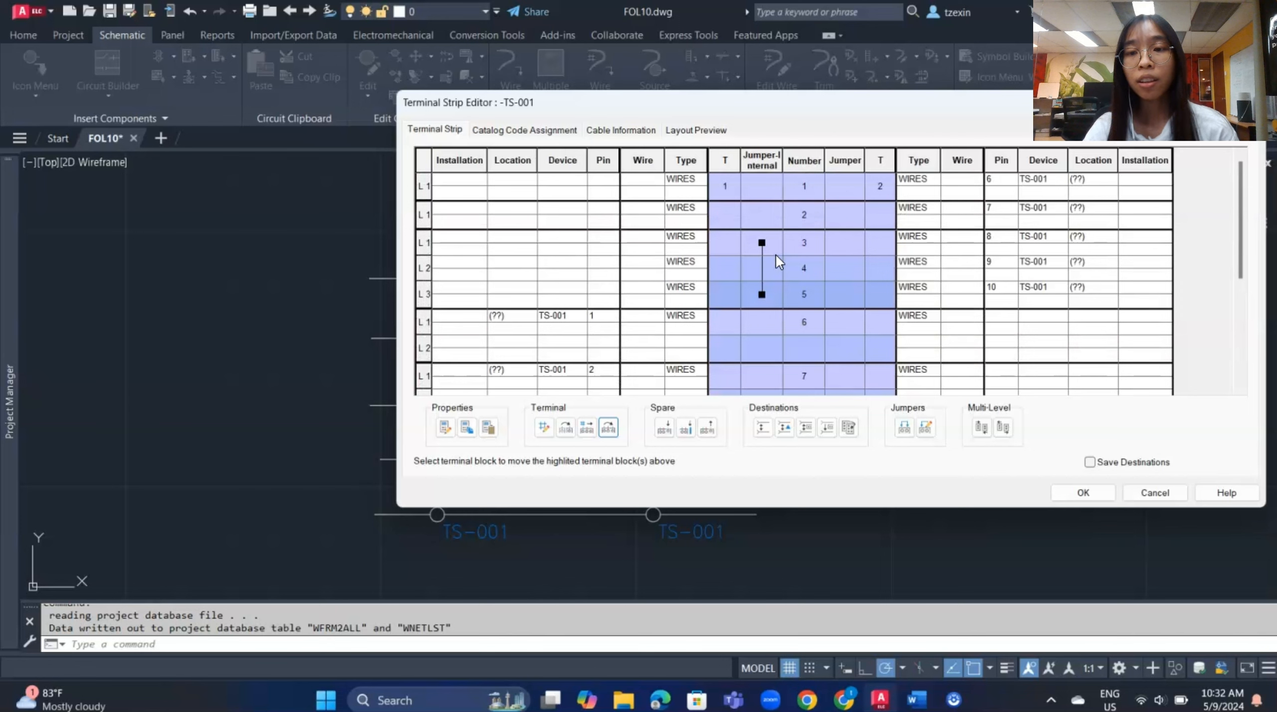
click(764, 187)
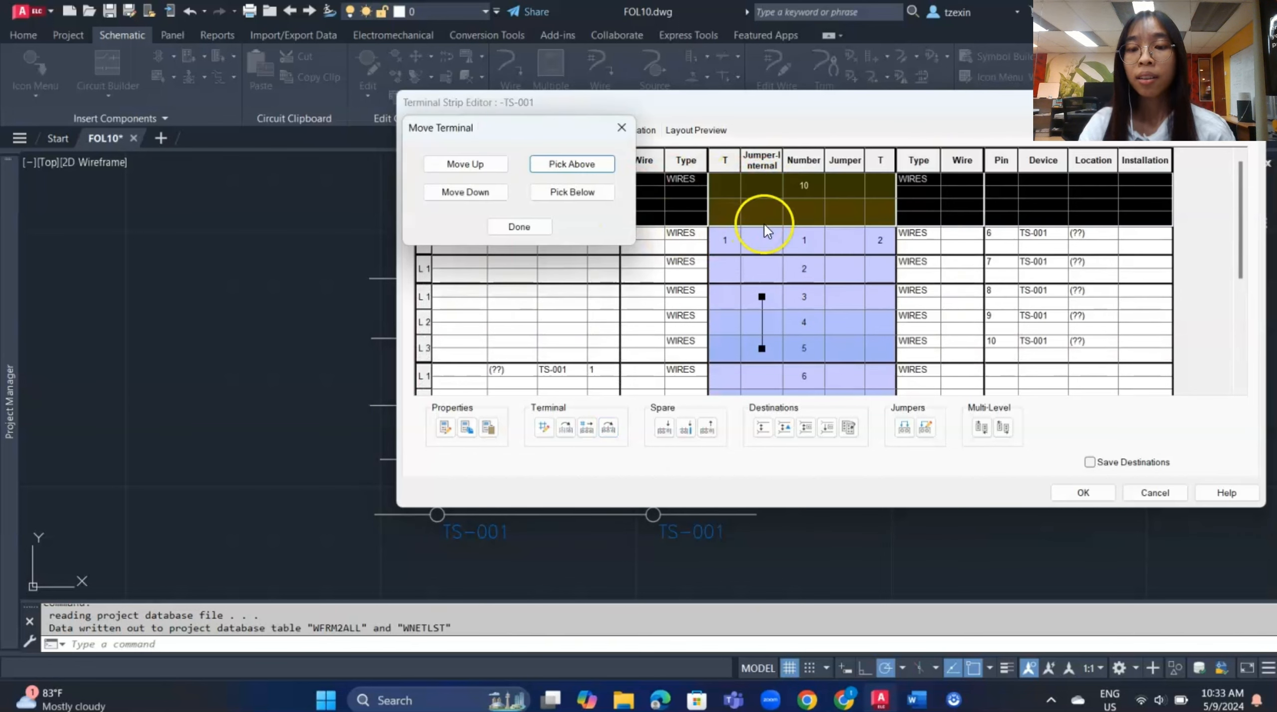
click(519, 227)
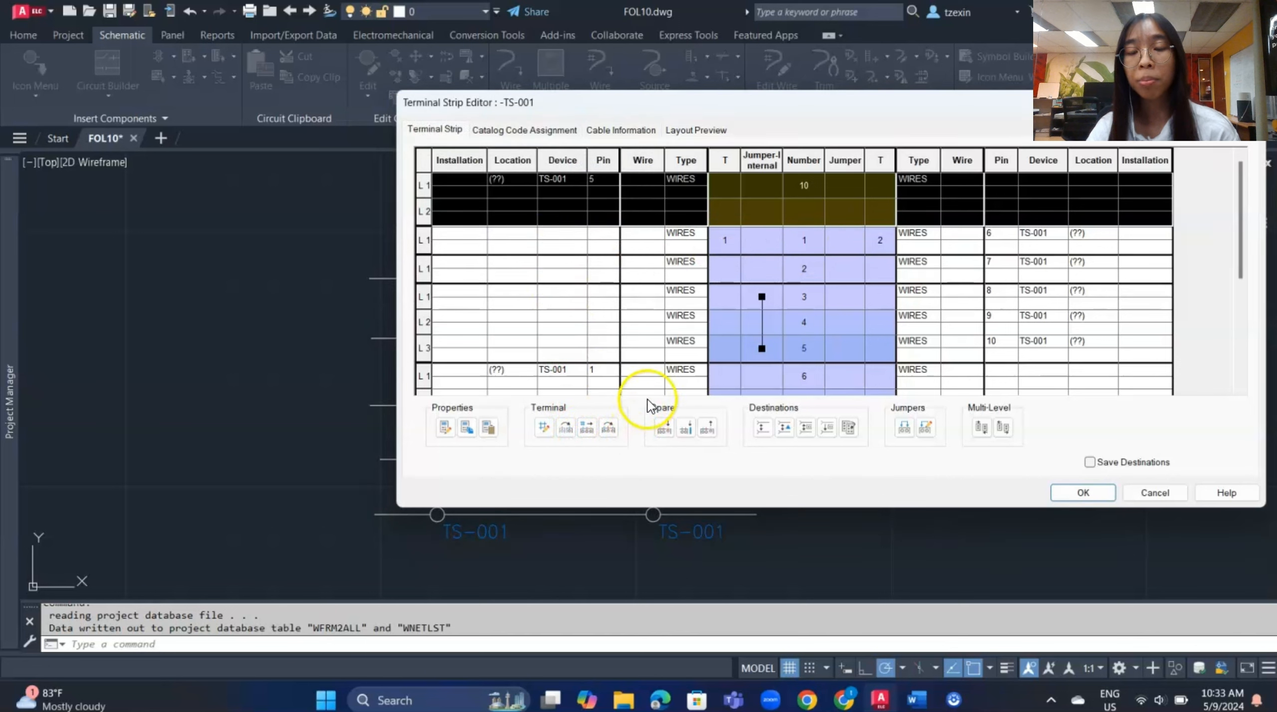
Insert one spare terminal numbered SPARE above the three-level block of terminals 3, 4 and 5
scroll(674, 301, down, 1)
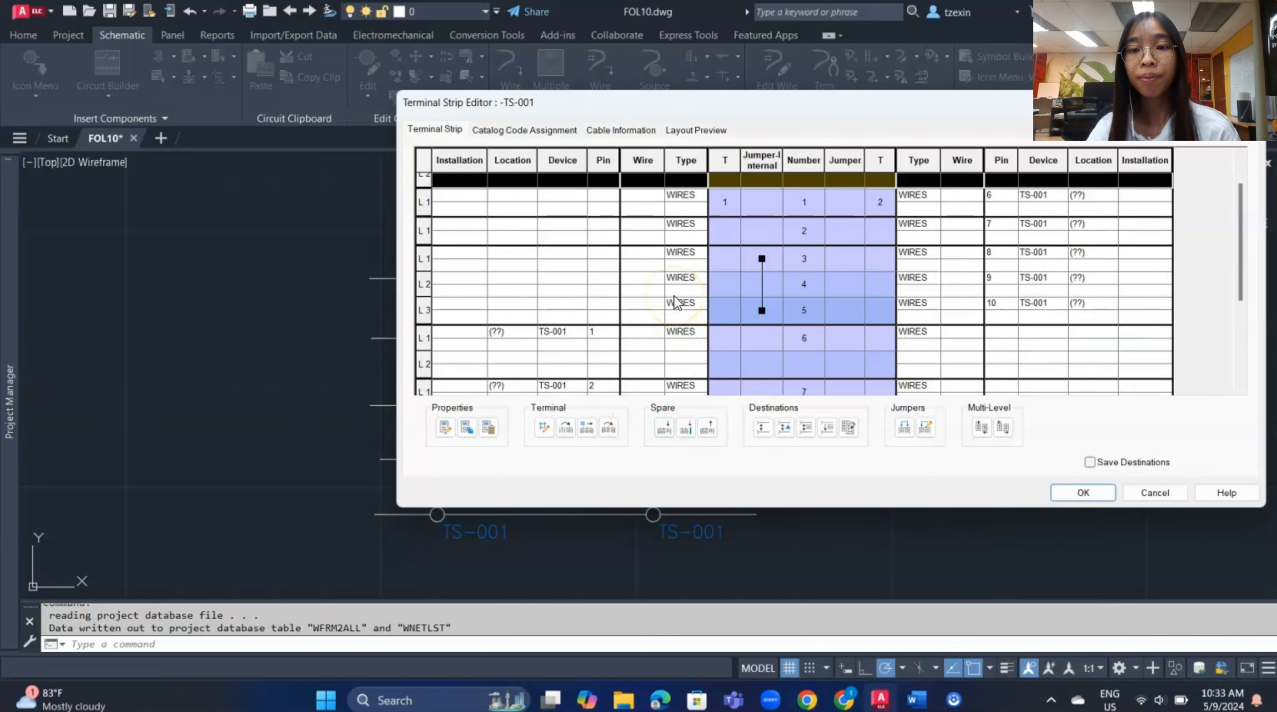
click(687, 257)
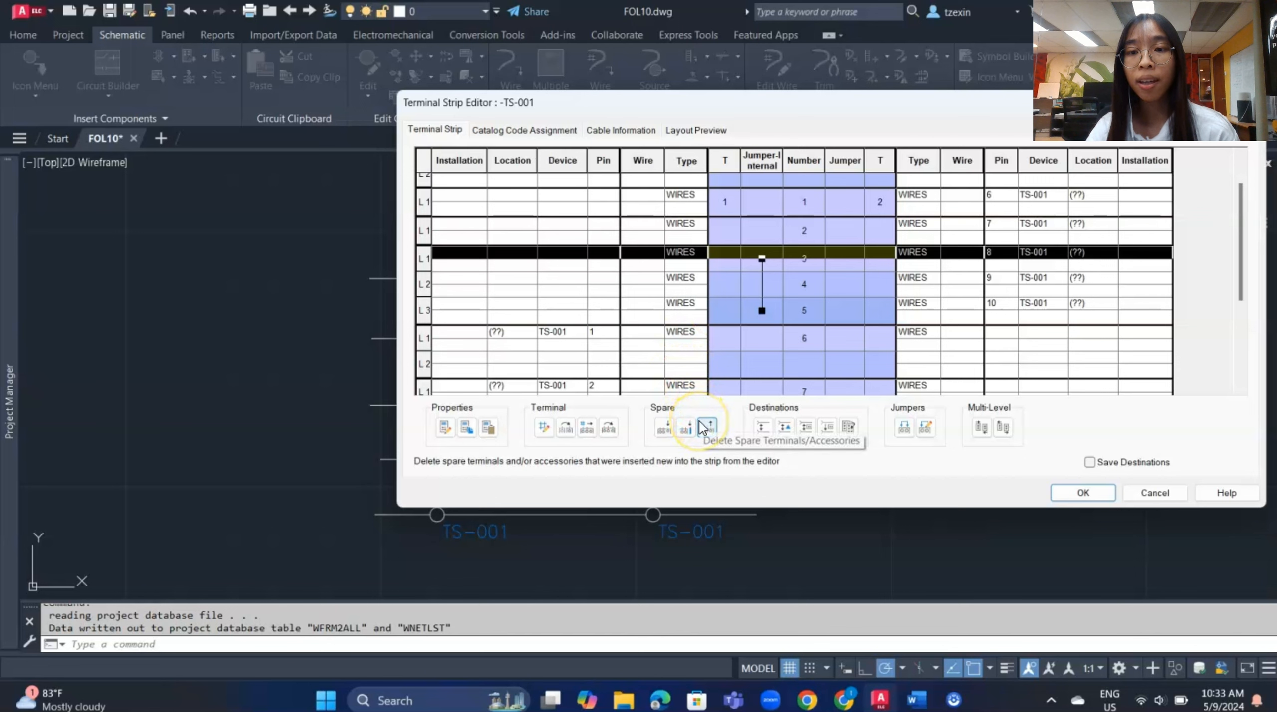
click(661, 429)
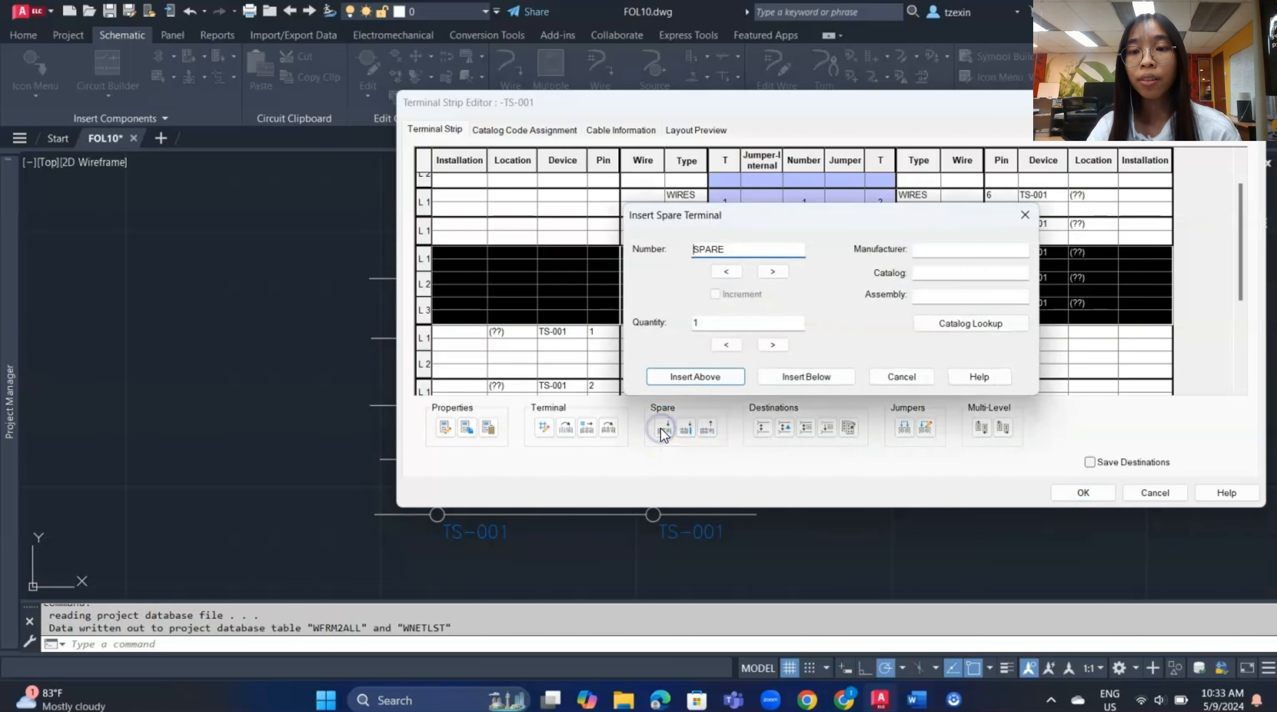
click(694, 380)
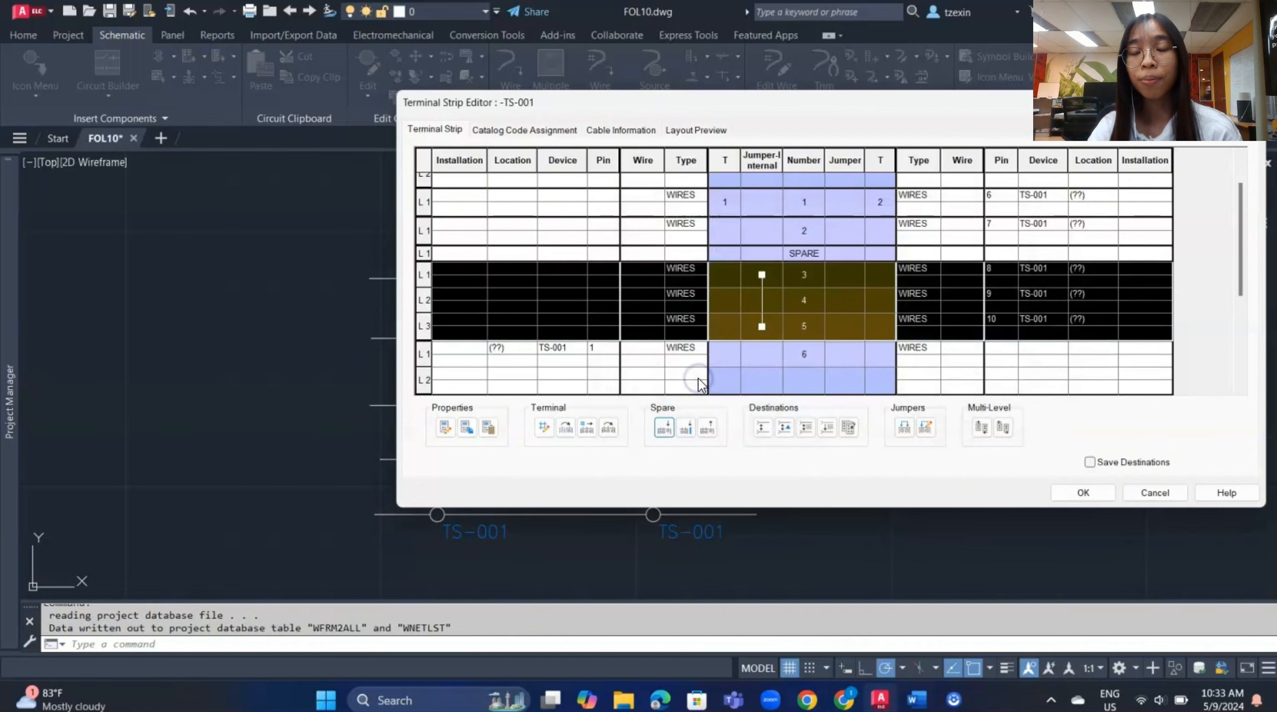
click(751, 324)
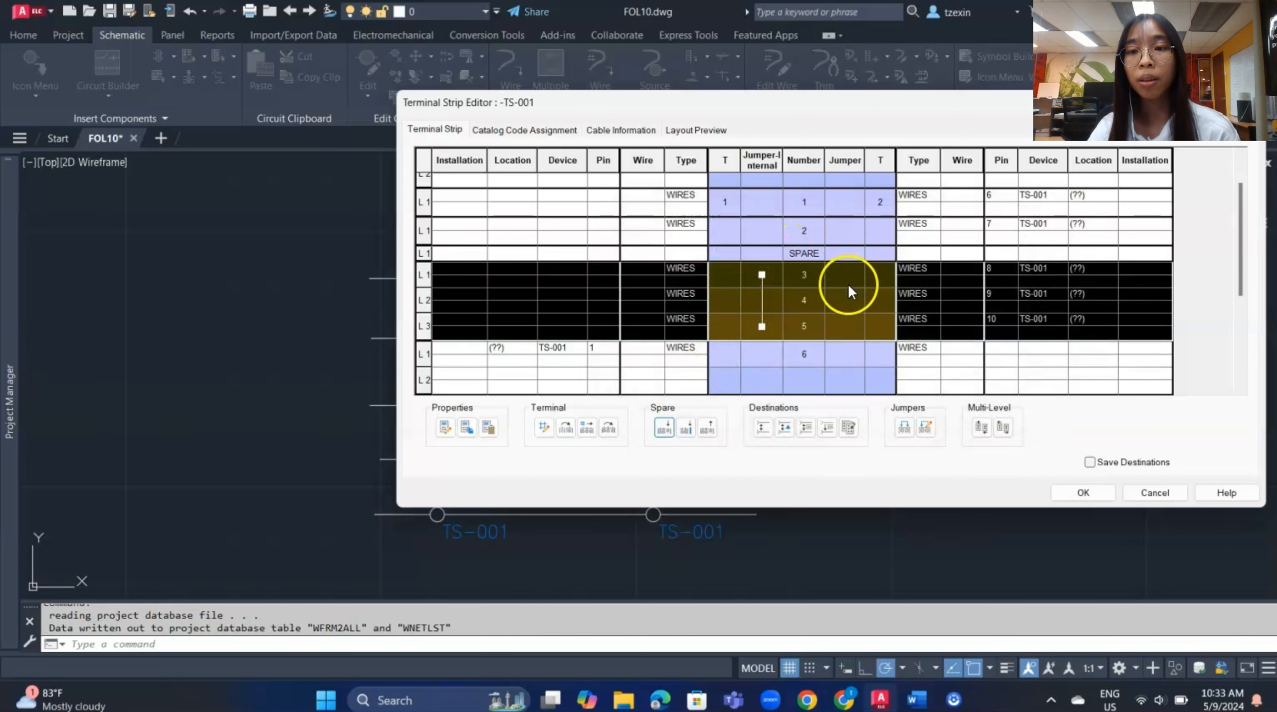
Insert a spare terminal numbered SPARE above terminal 8 in the strip
scroll(848, 286, down, 1)
scroll(844, 288, down, 1)
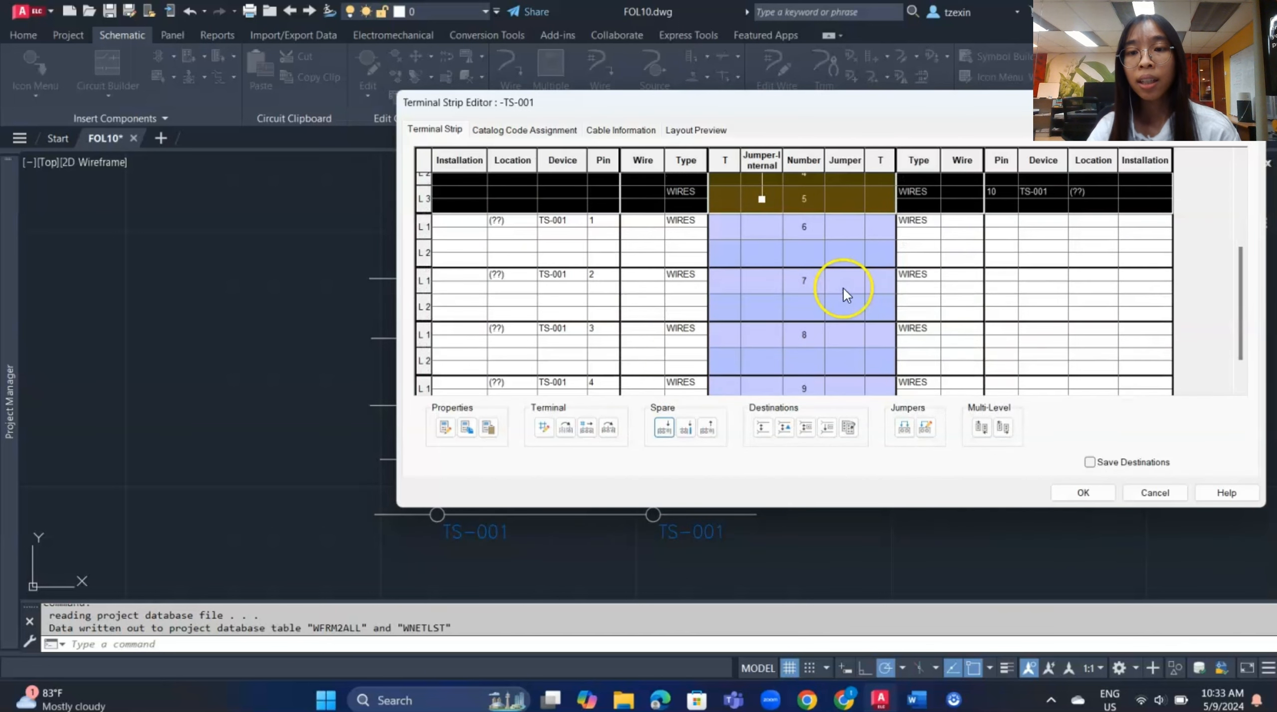
scroll(825, 311, down, 1)
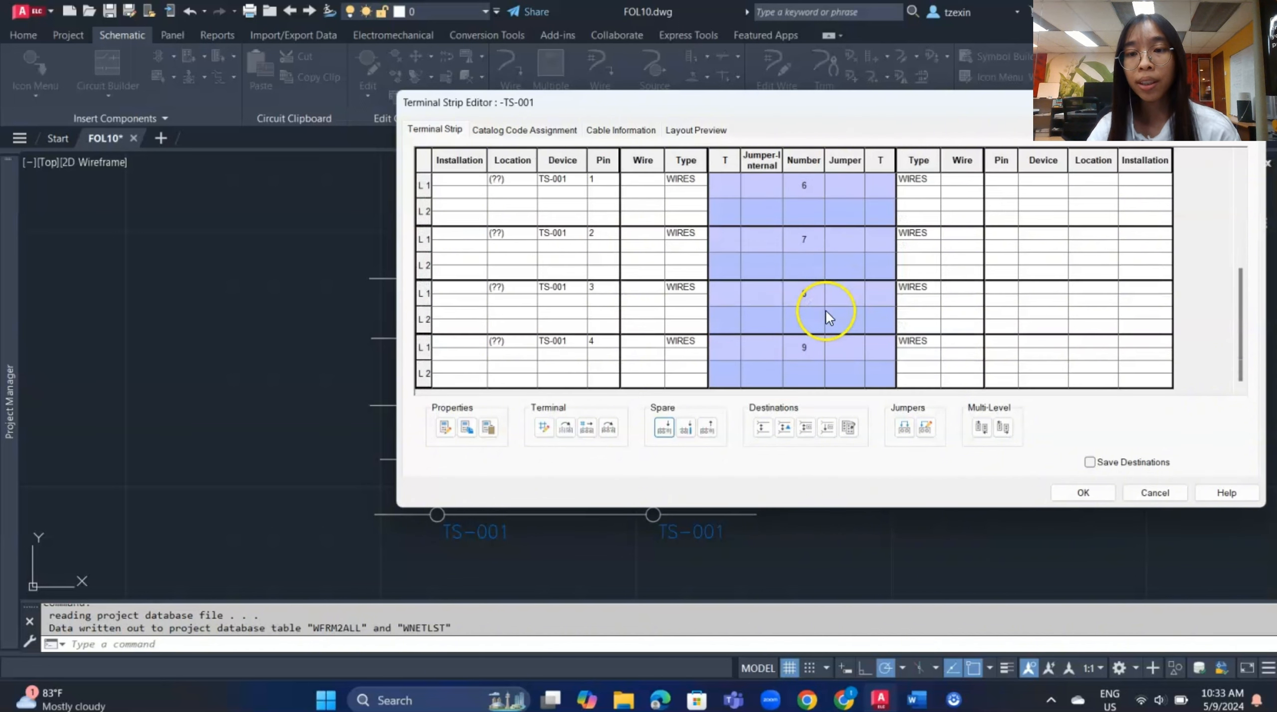
click(813, 288)
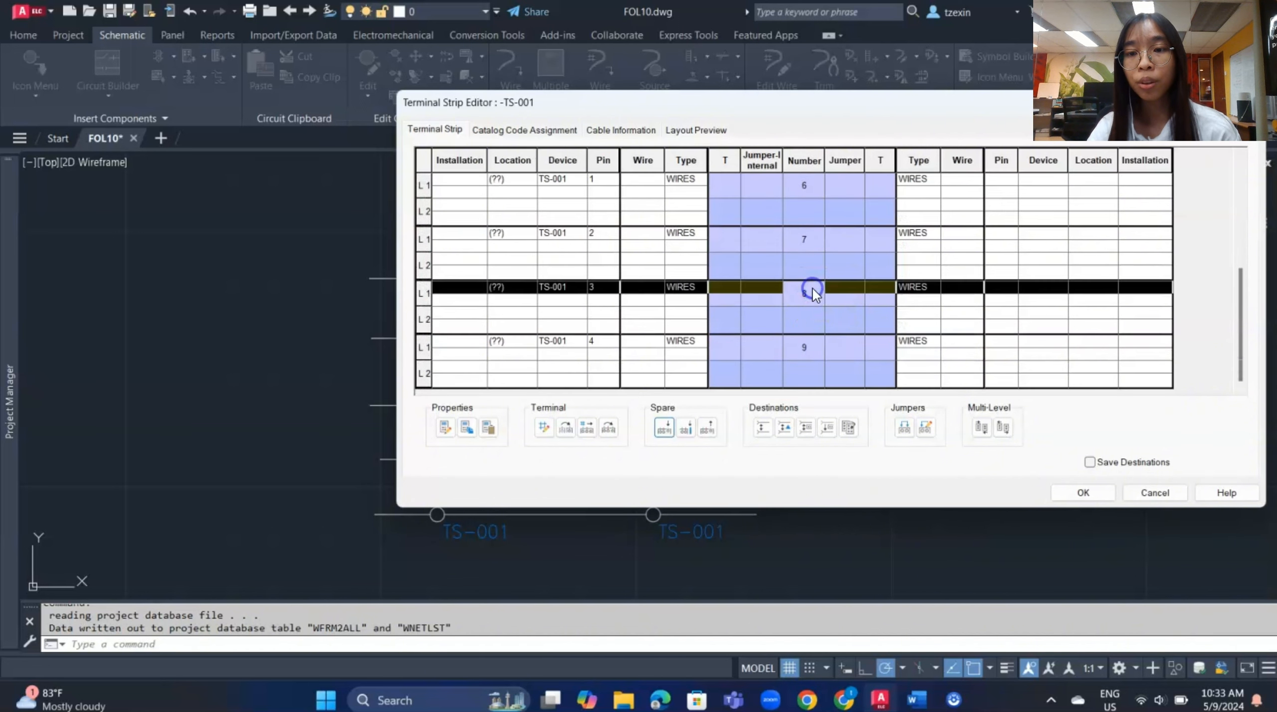
click(664, 428)
click(684, 375)
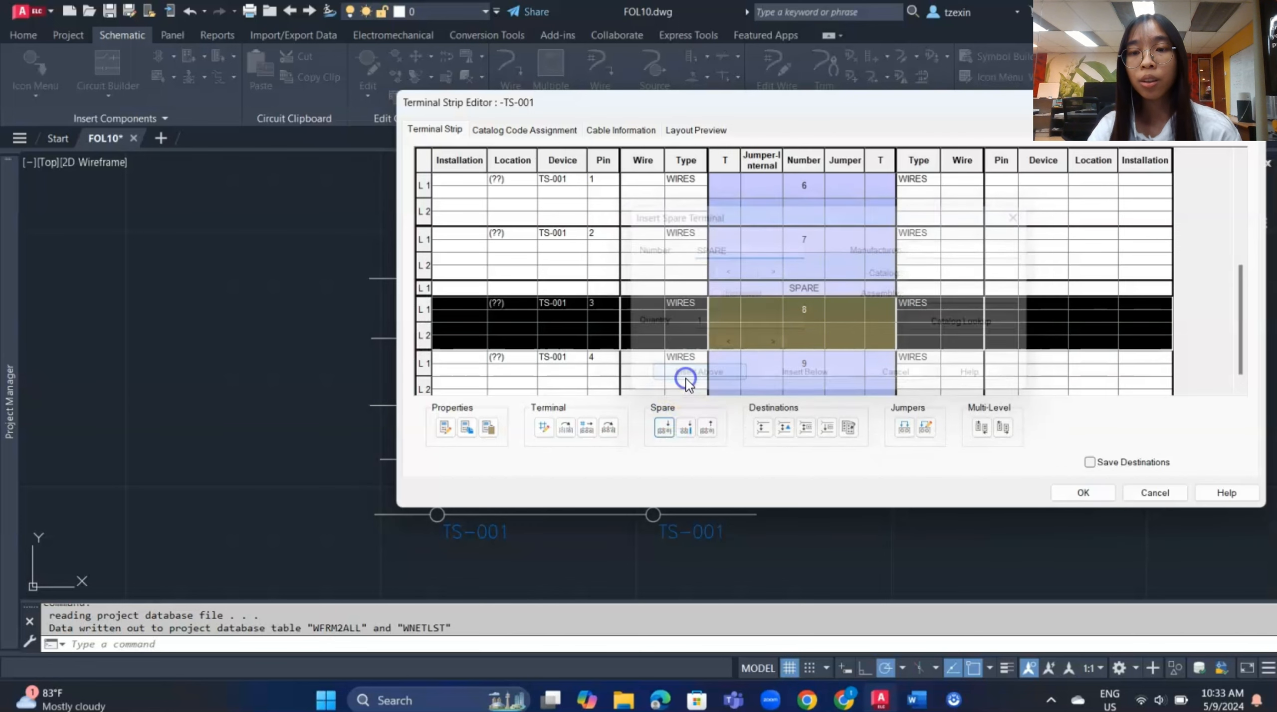
scroll(802, 299, down, 1)
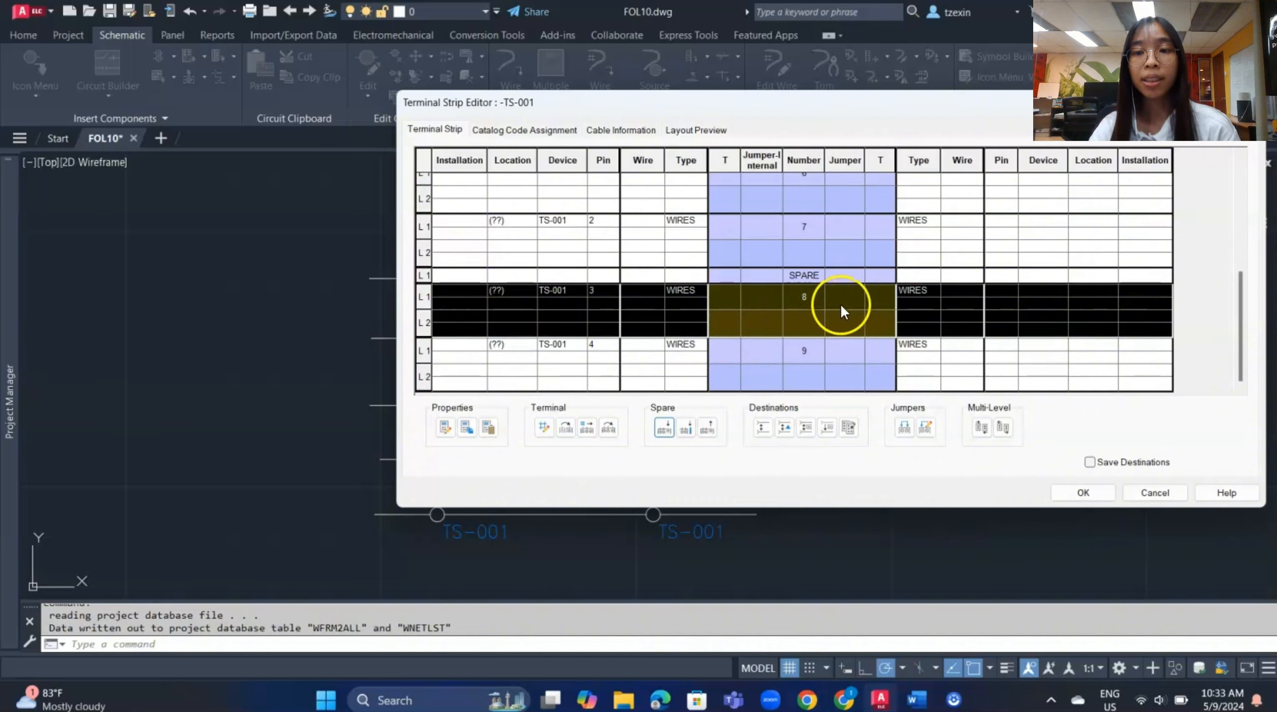
Renumber the two levels of terminal 10 starting with 101 from the bottom level, ignoring alphanumeric terminals and accessories
scroll(838, 306, up, 5)
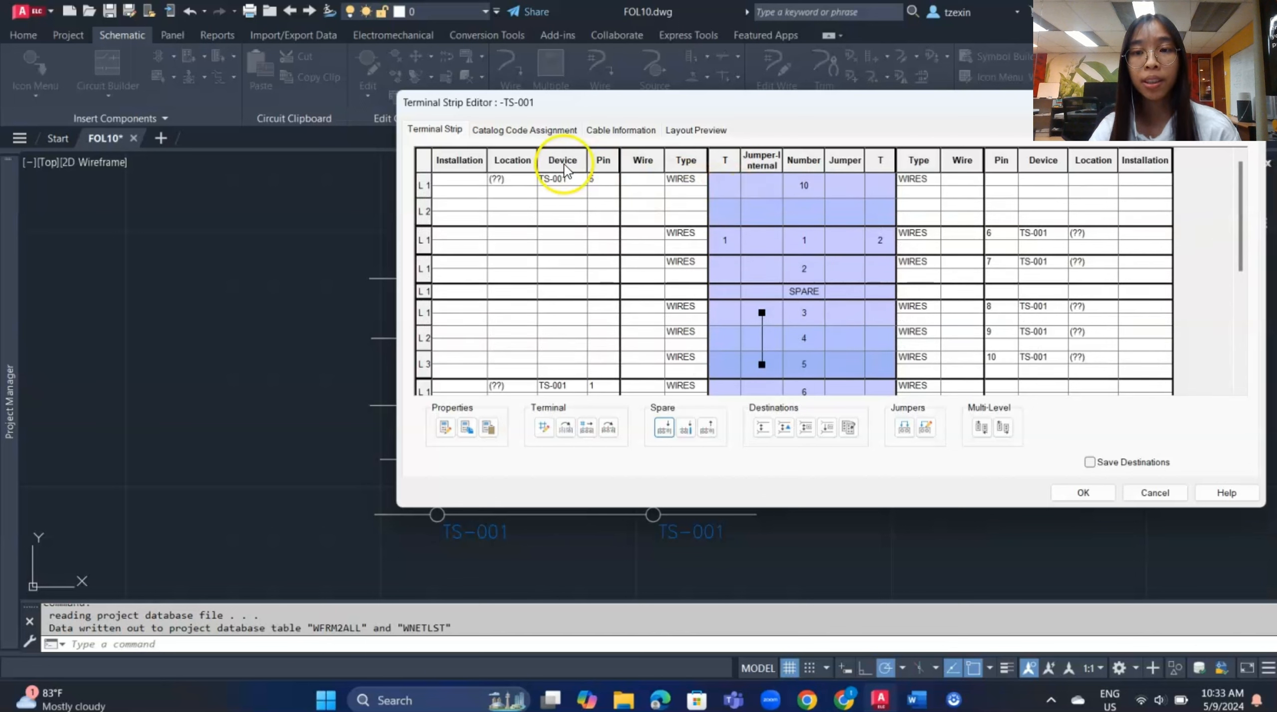
right_click(794, 185)
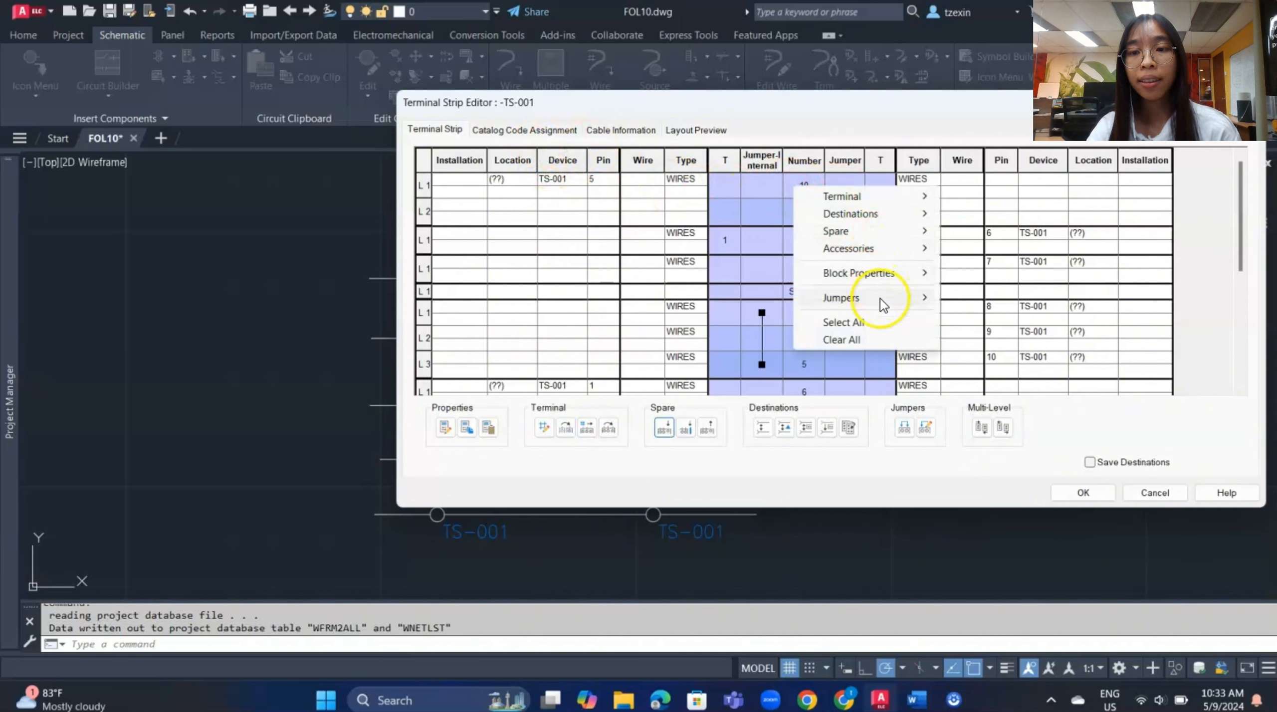
click(772, 185)
right_click(772, 185)
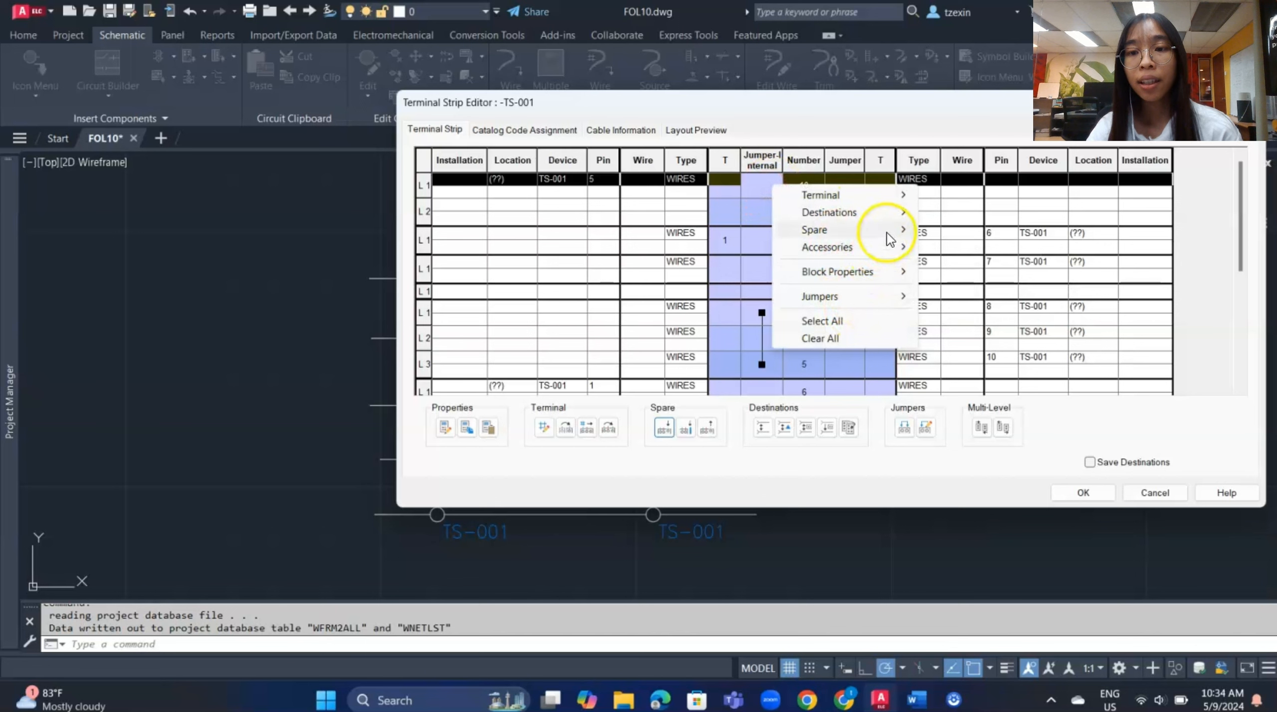
mouse_move(898, 218)
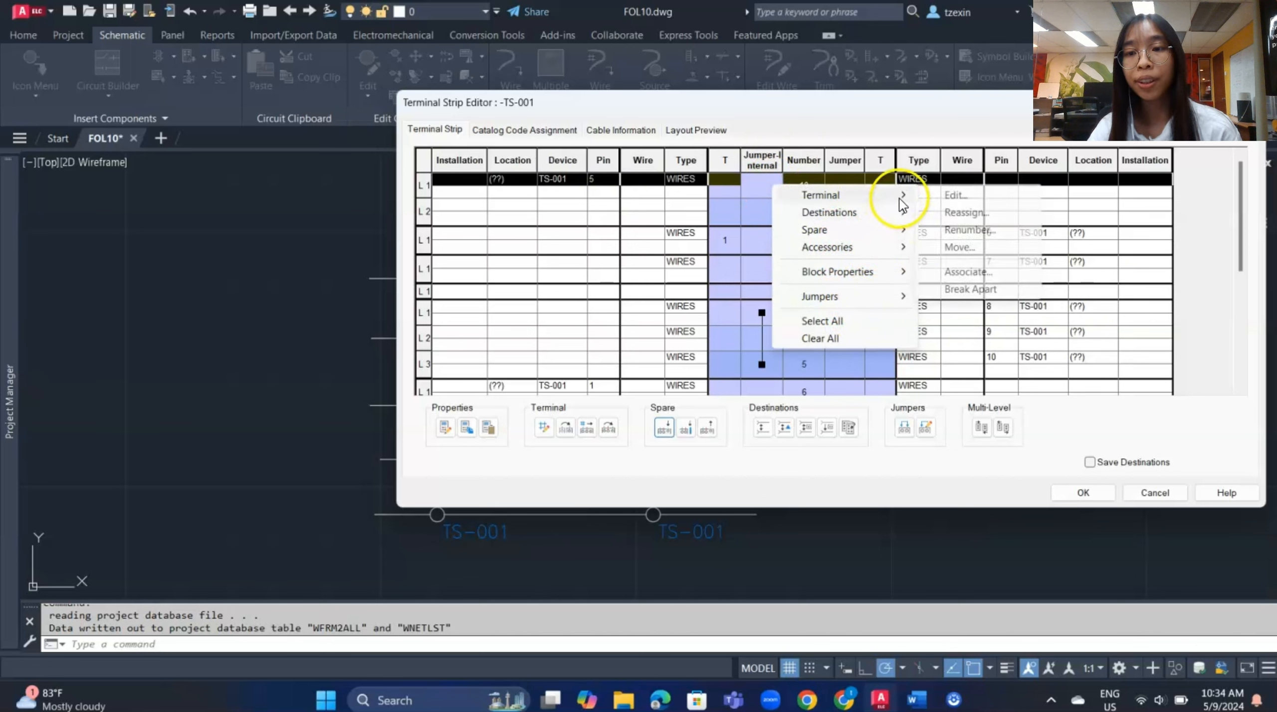
click(972, 232)
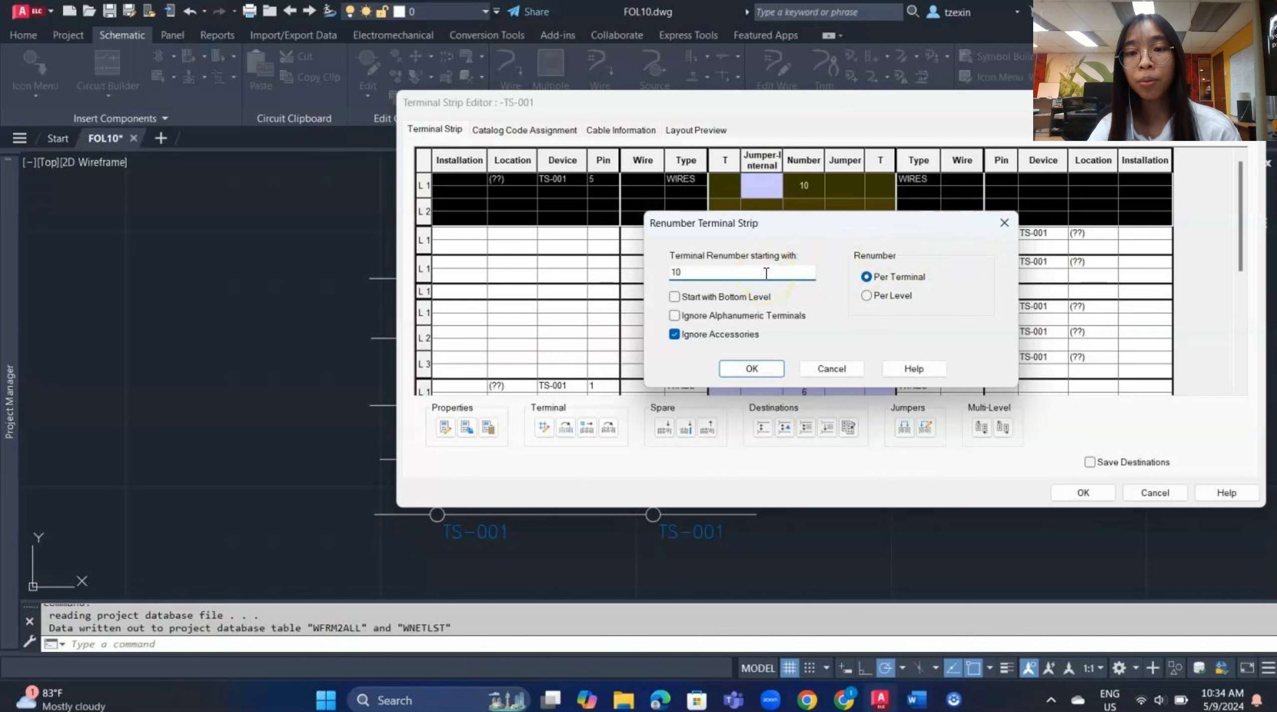
double_click(673, 274)
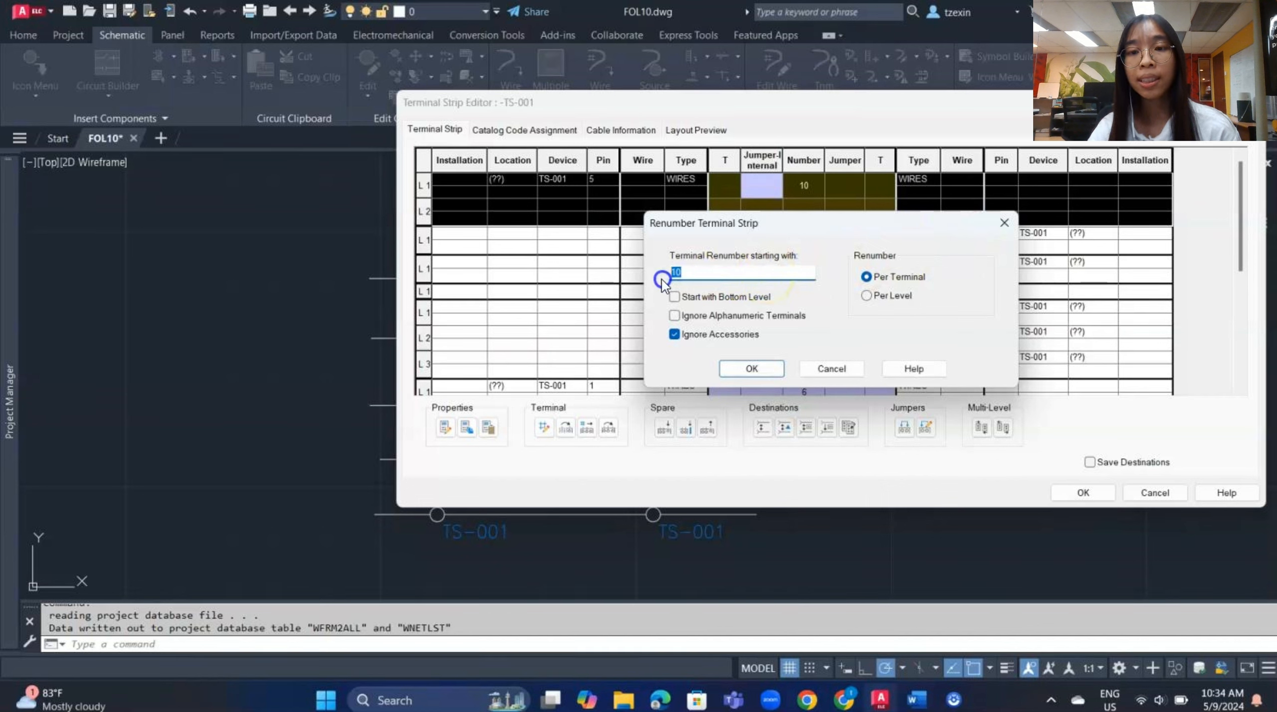
text(10)
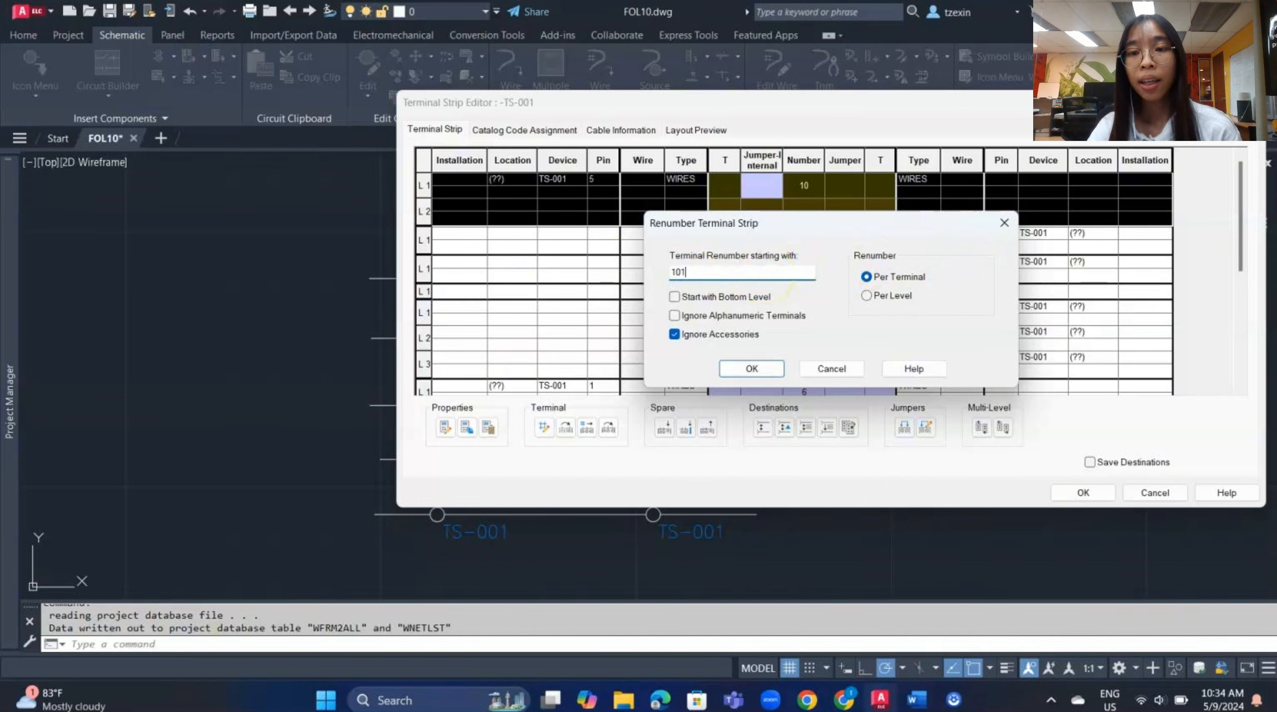
click(681, 296)
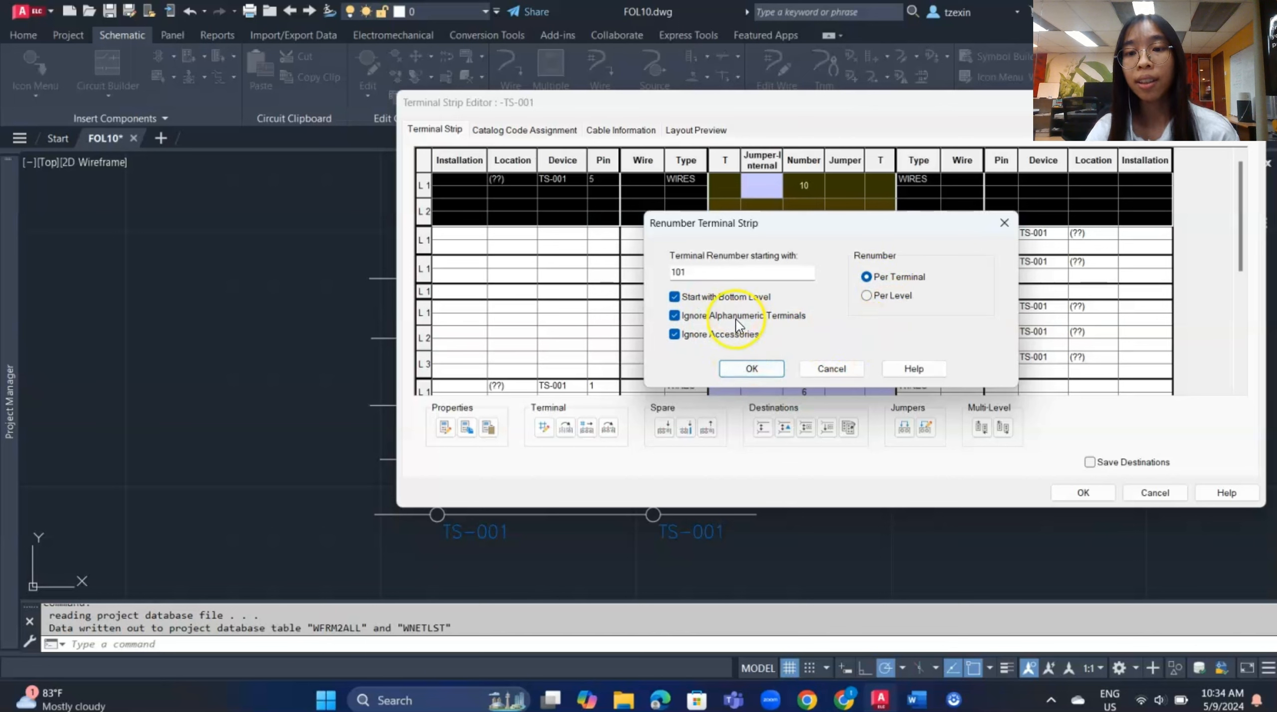
click(747, 368)
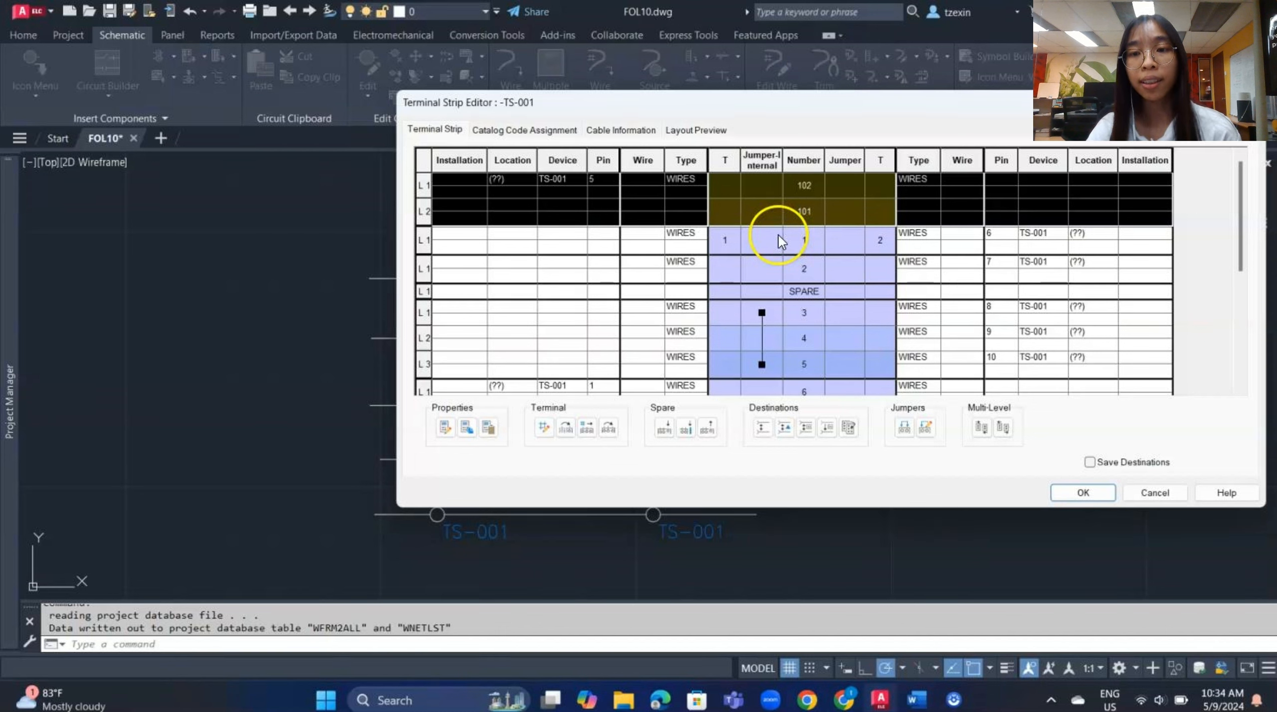
scroll(777, 231, down, 5)
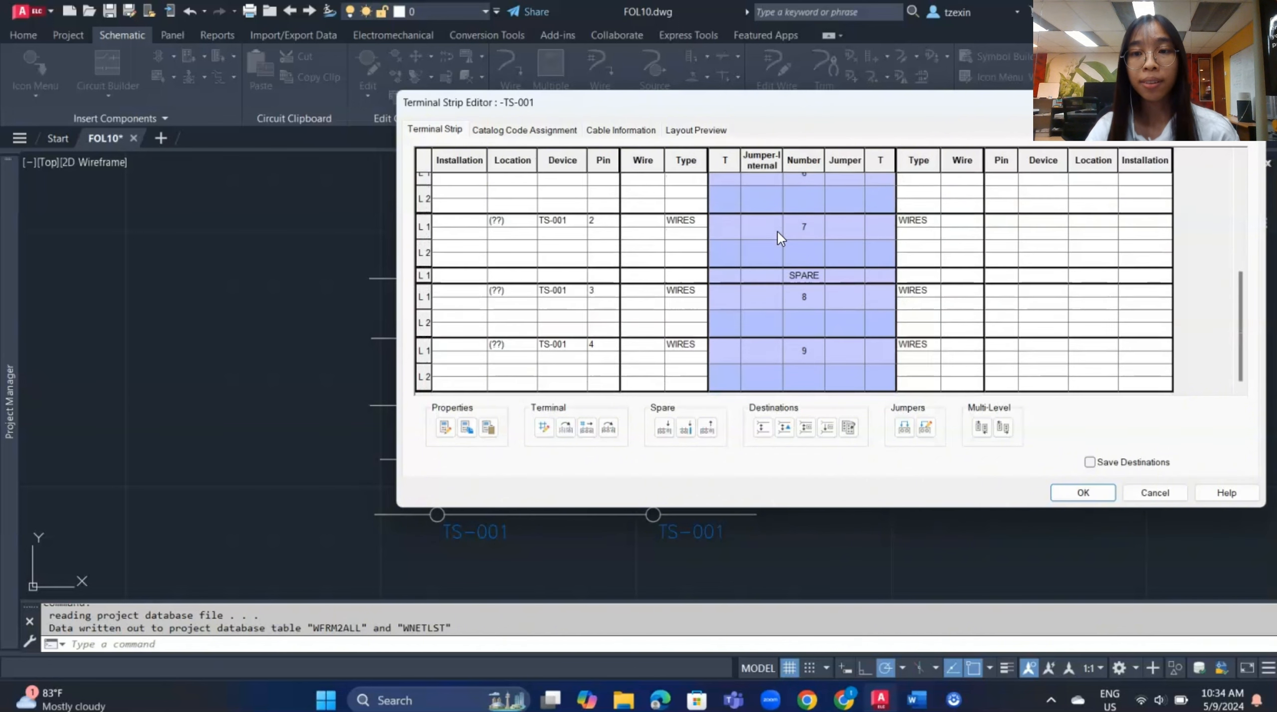
scroll(777, 232, up, 3)
scroll(777, 231, up, 2)
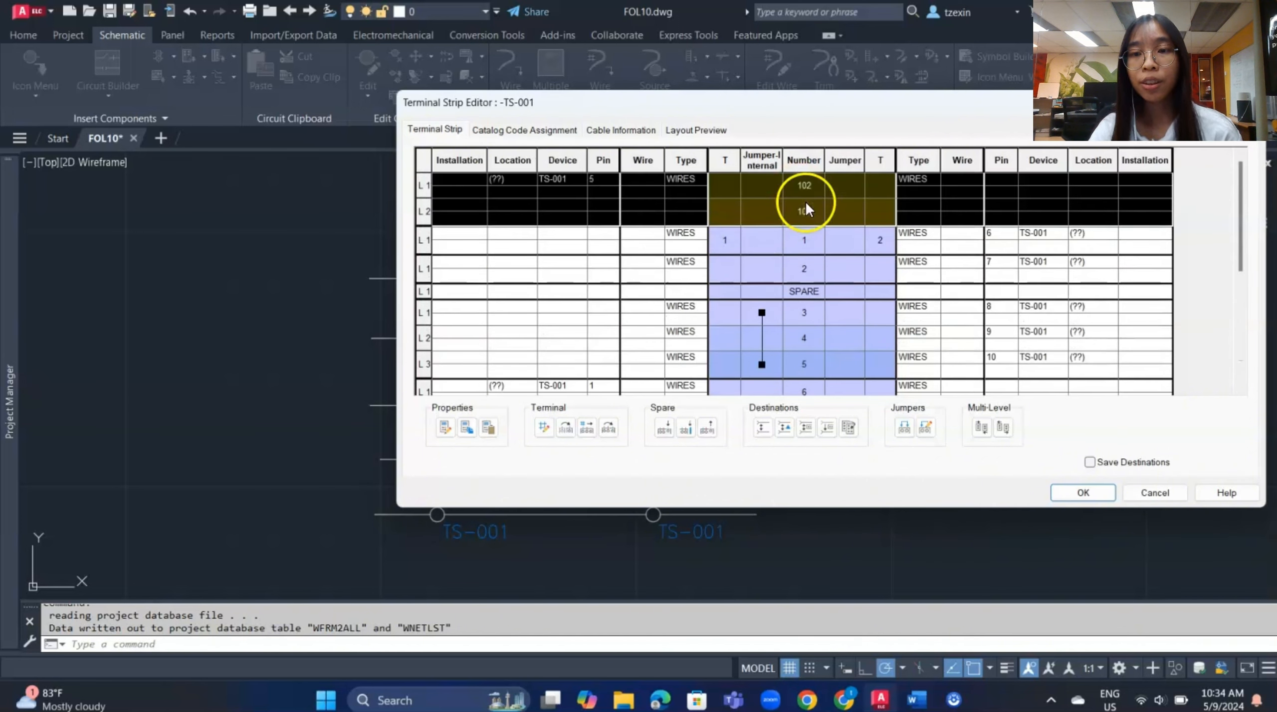
Renumber the whole strip per terminal starting with 101 from the upper level, ignoring alphanumeric terminals and accessories, and review the numbering
click(780, 236)
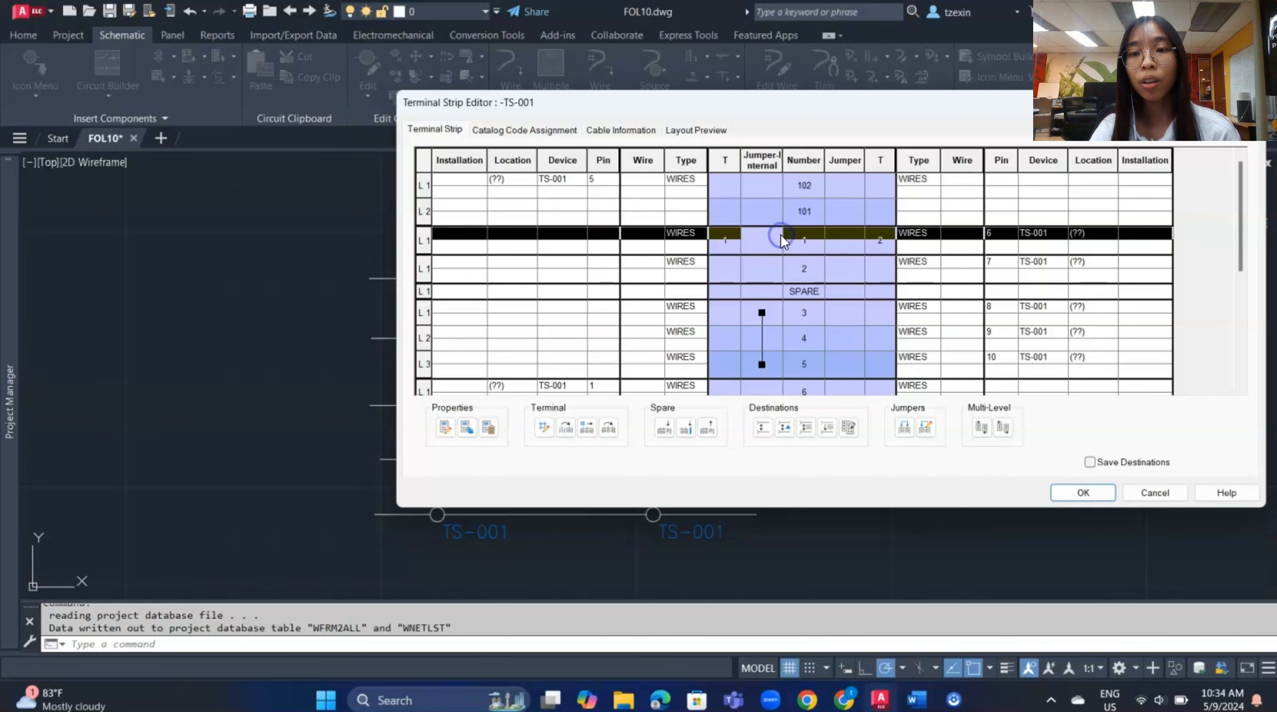
click(776, 187)
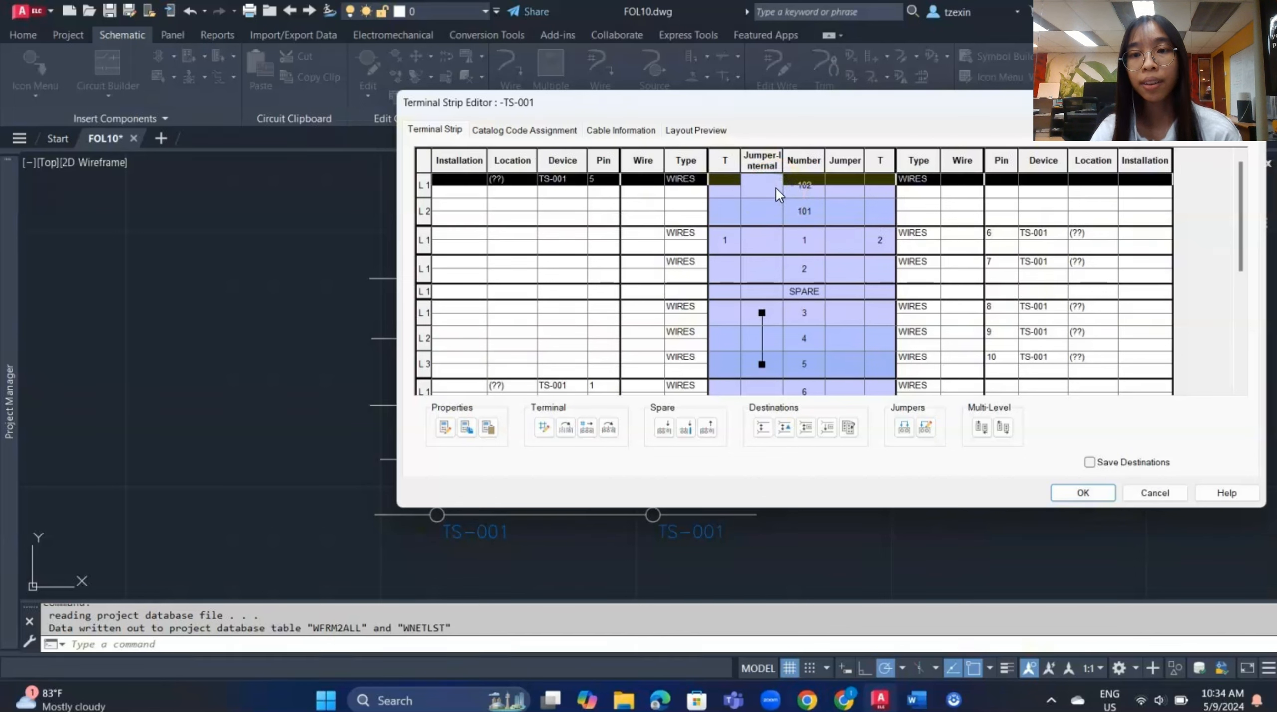
scroll(760, 201, down, 4)
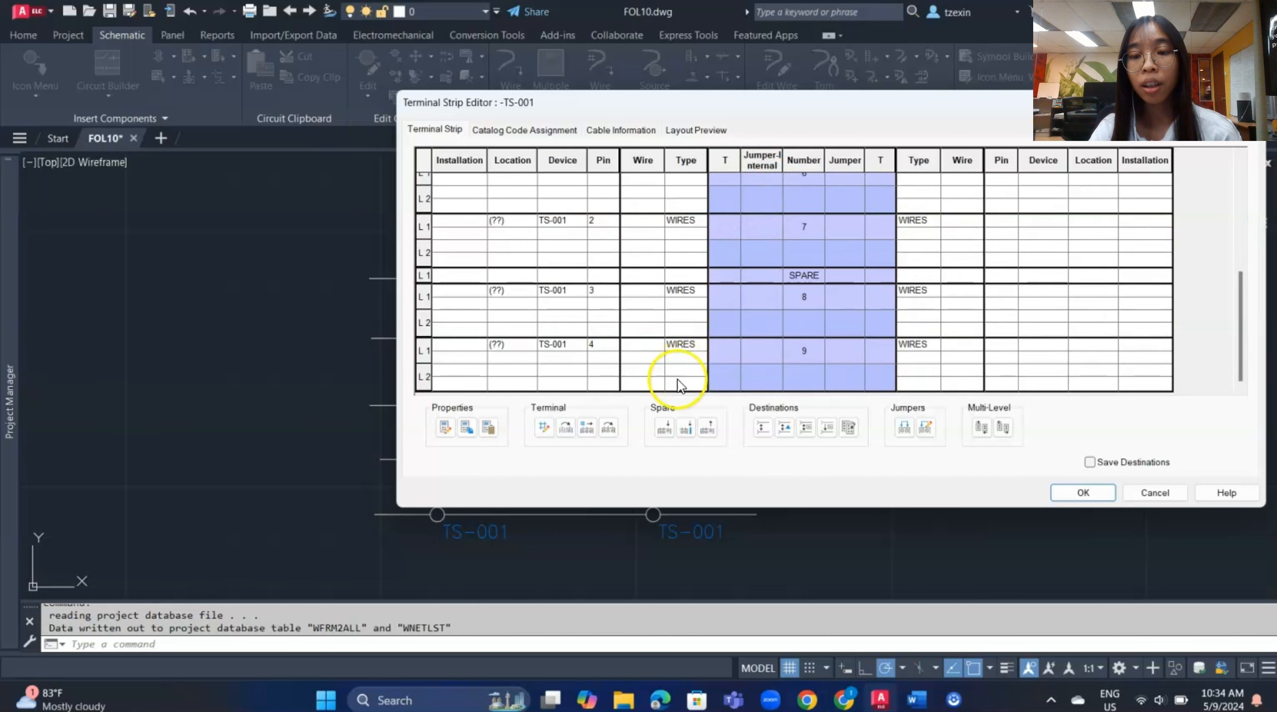
shift+click(691, 349)
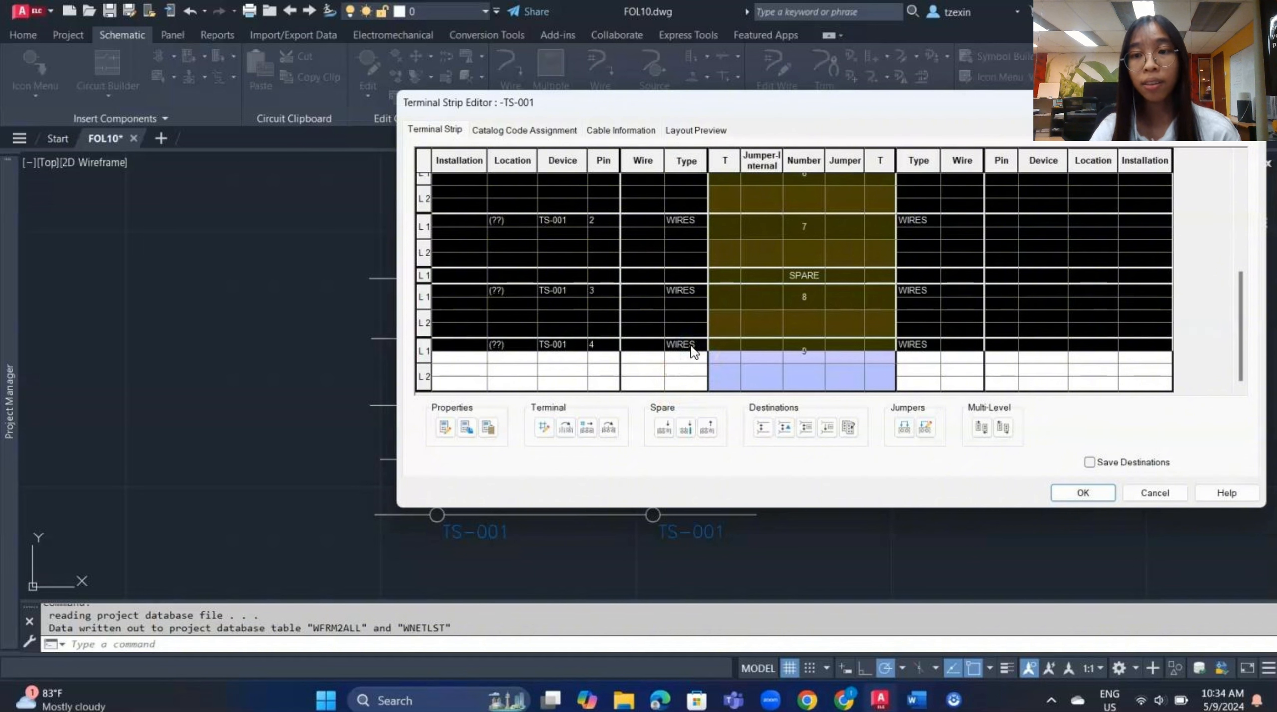
right_click(802, 287)
mouse_move(845, 301)
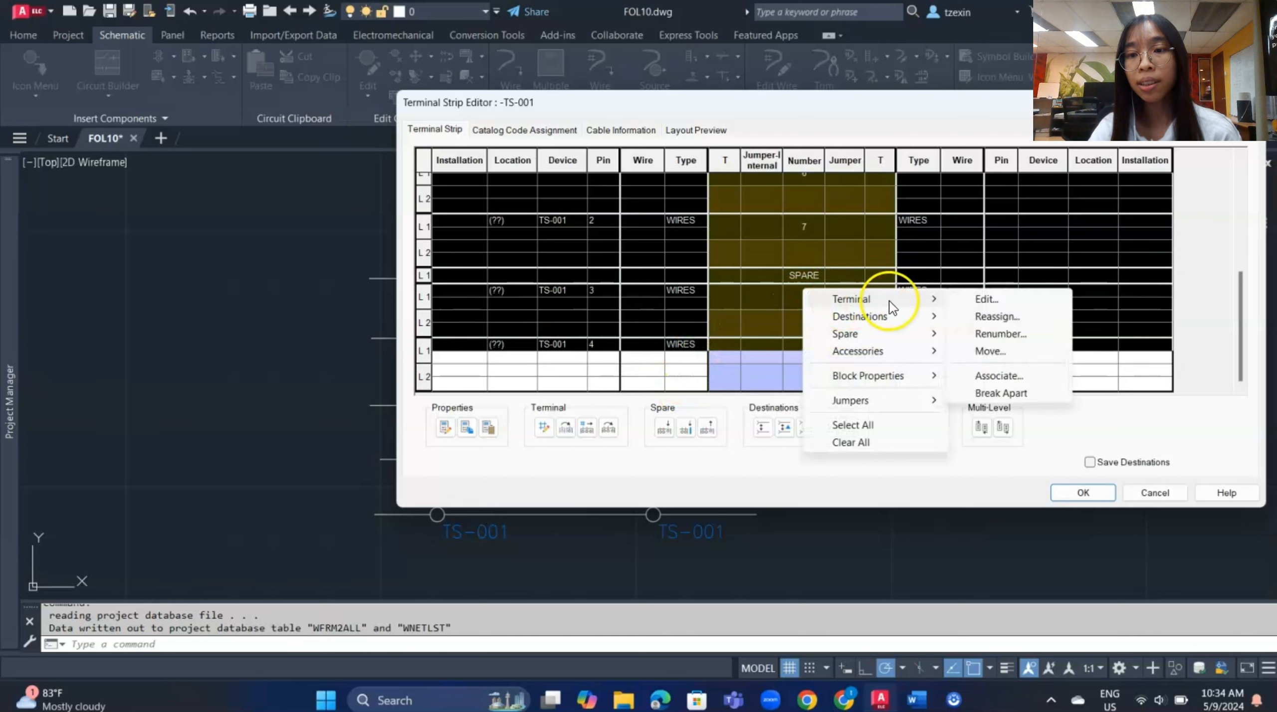
click(963, 333)
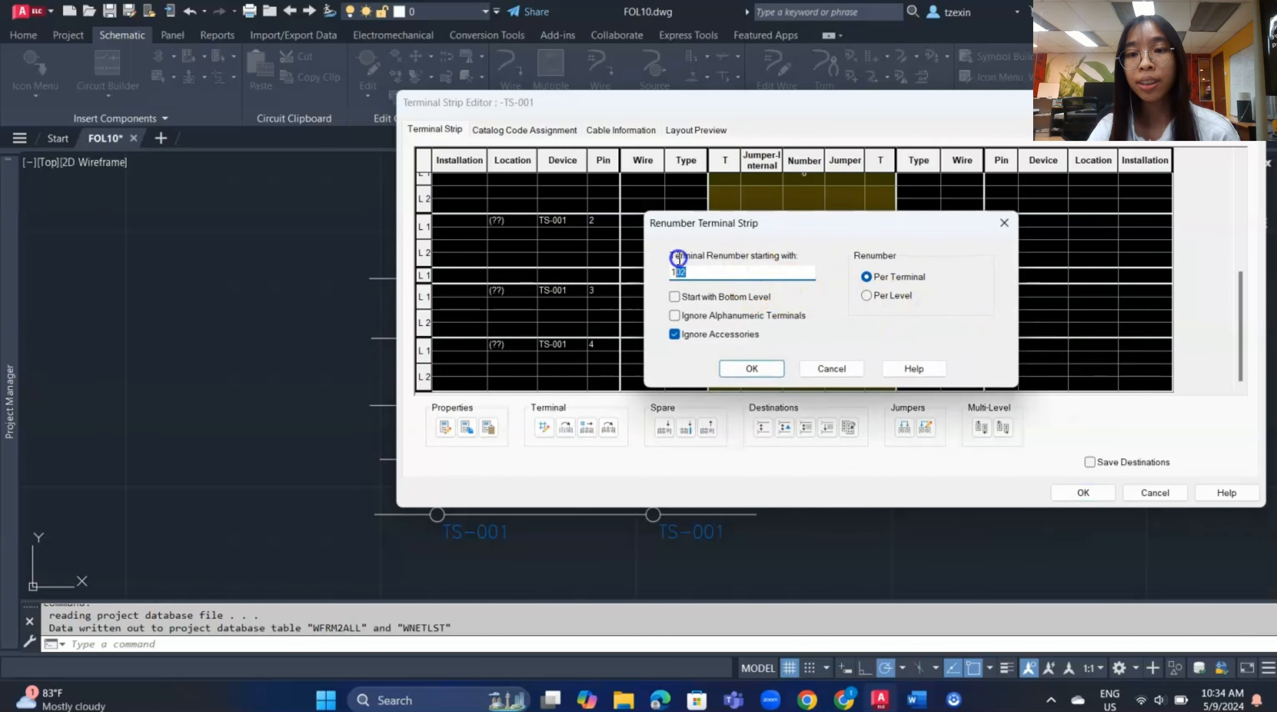
click(701, 274)
drag(701, 275, 664, 269)
text(1)
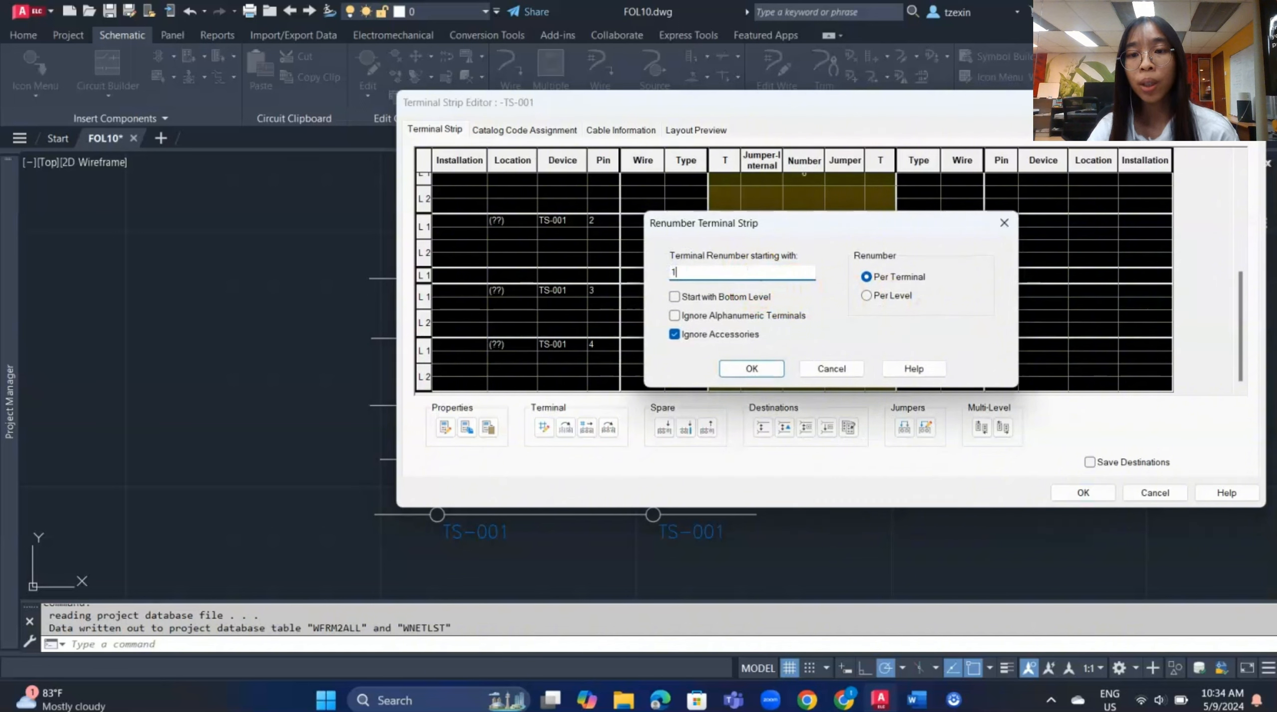
text(01)
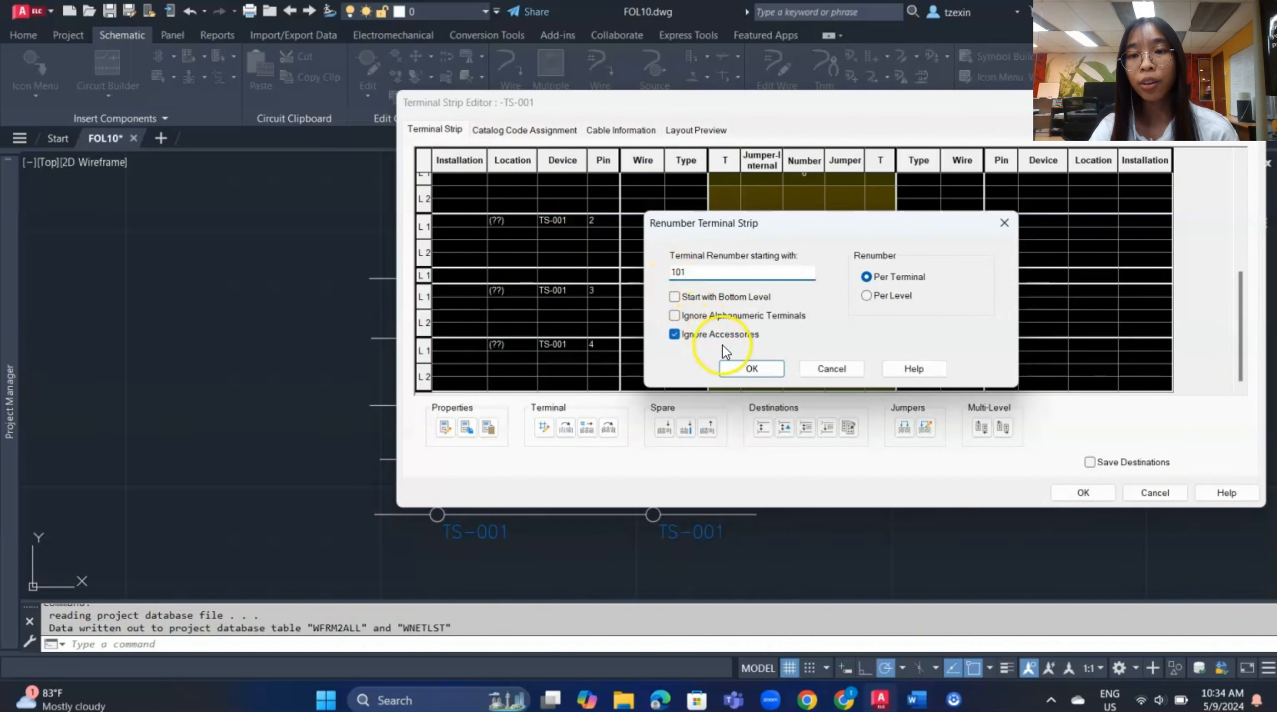
click(728, 314)
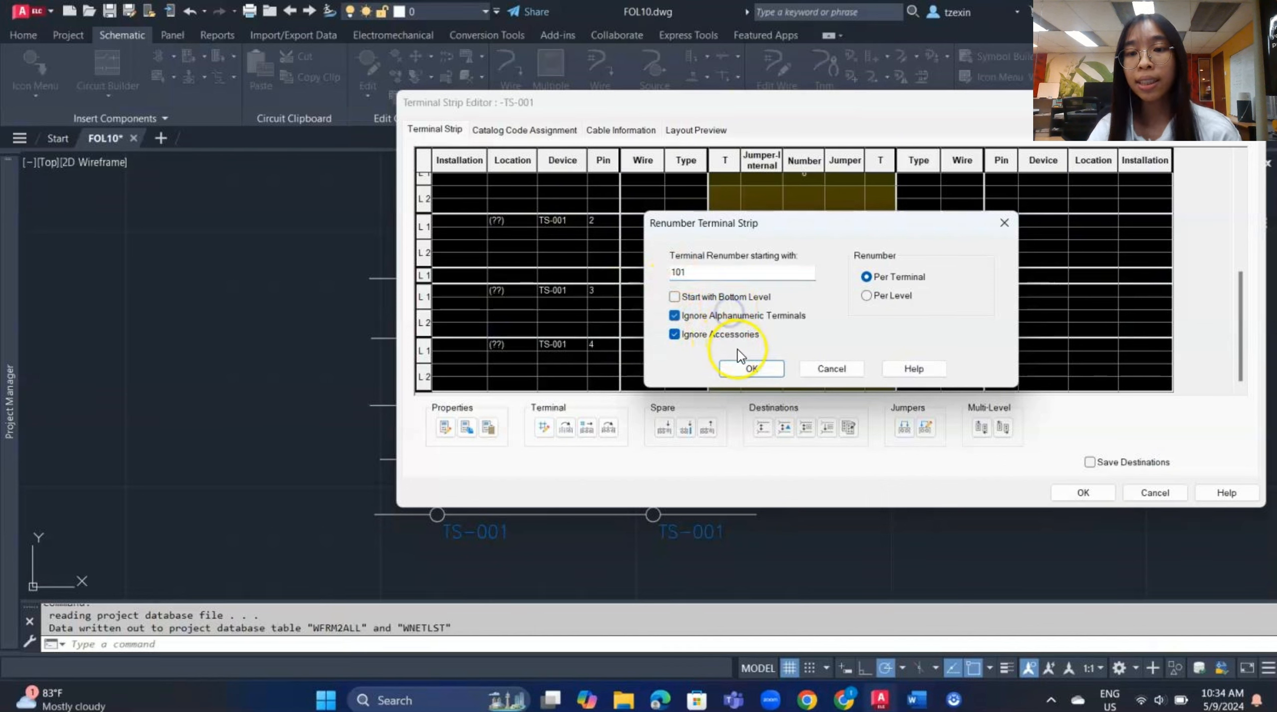
click(742, 366)
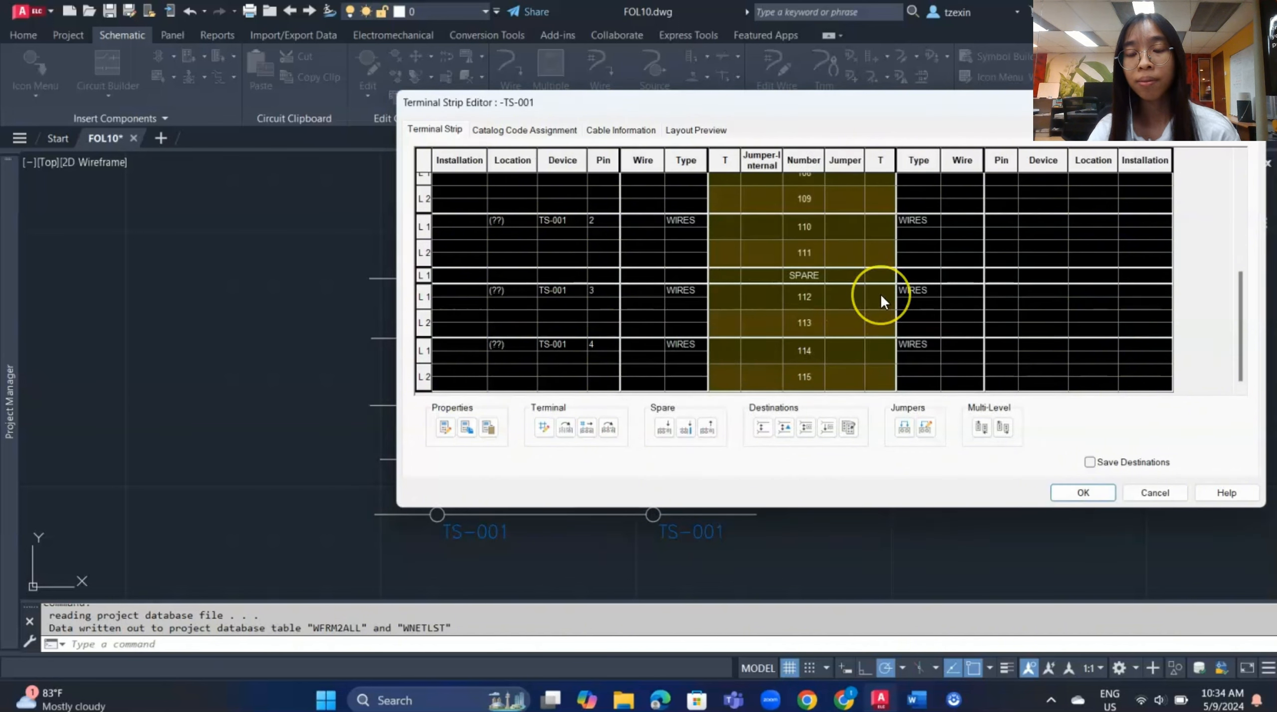
scroll(880, 300, up, 5)
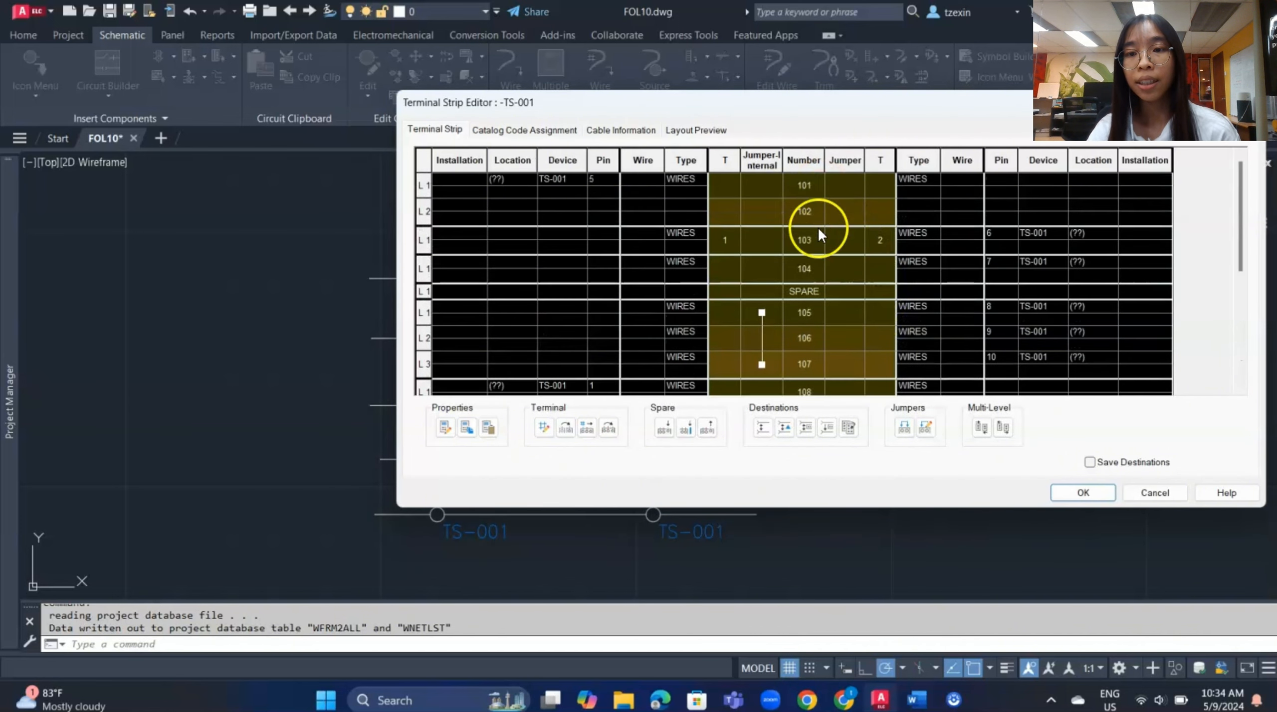
scroll(812, 310, down, 1)
scroll(812, 333, down, 1)
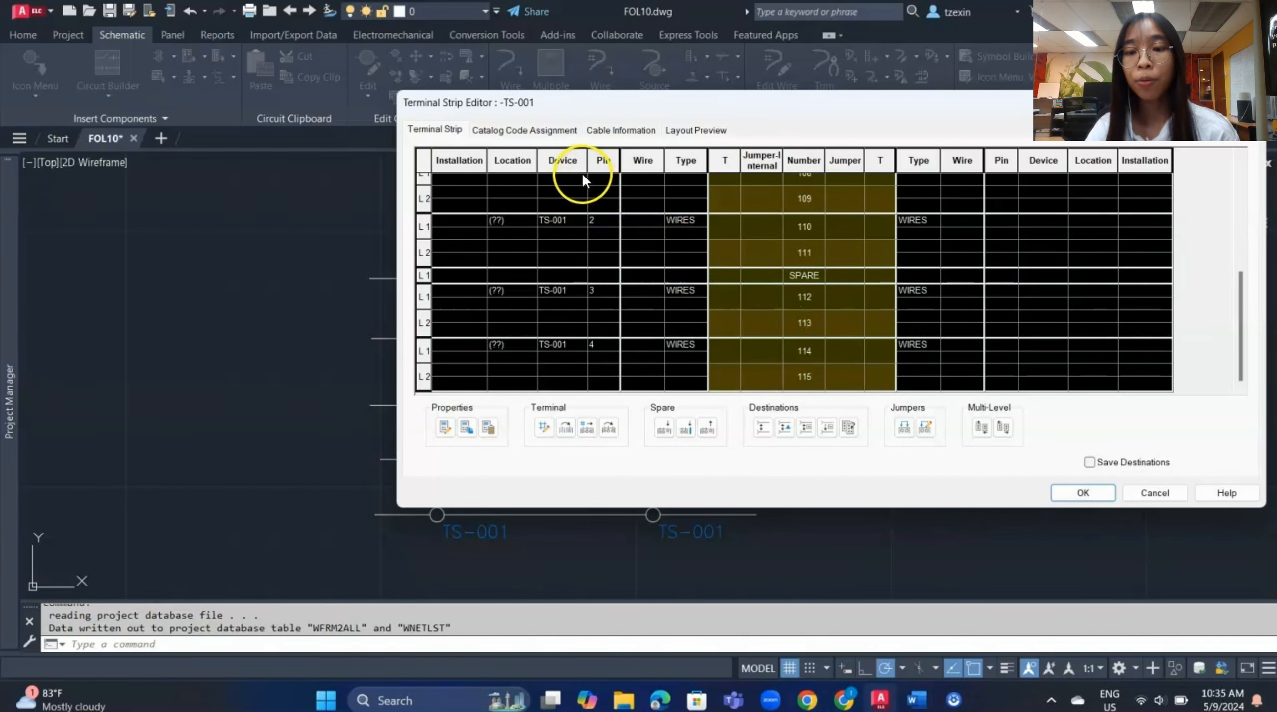
Assign the AUTOMATIONDIRECT DN-D10 terminal block from the catalog to the two-level terminal numbered 110 and 111
click(558, 131)
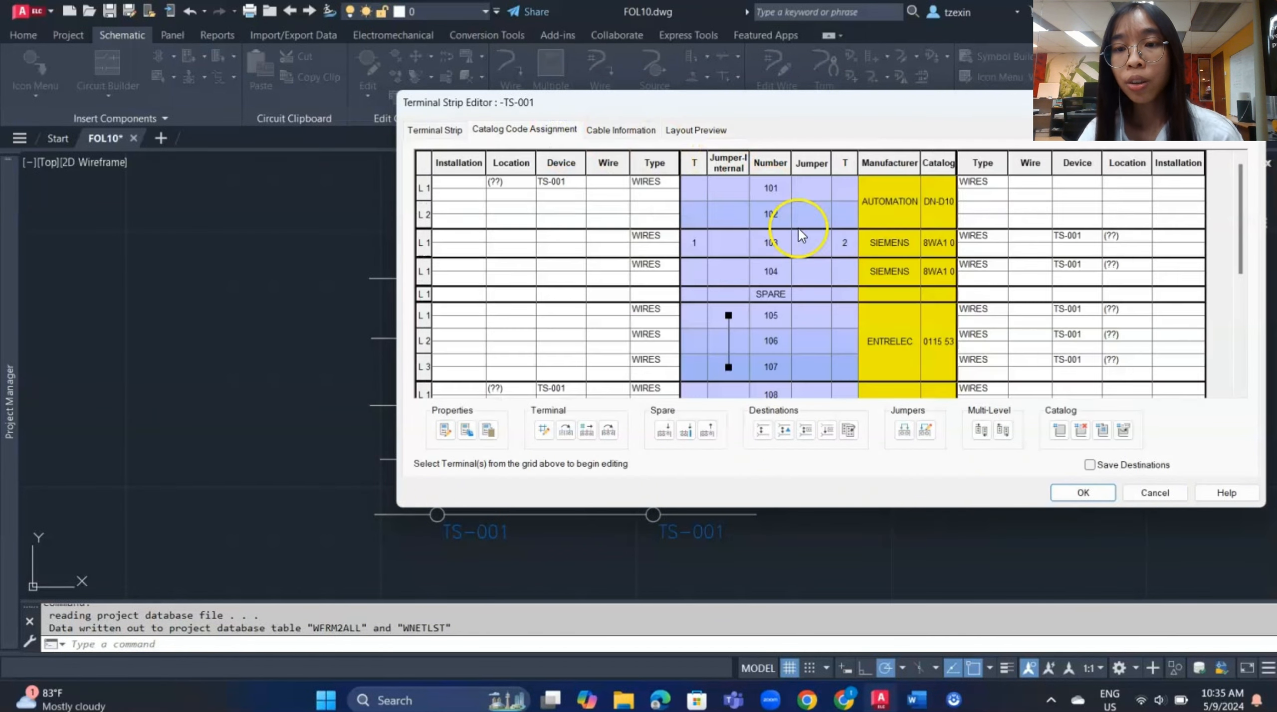
click(798, 228)
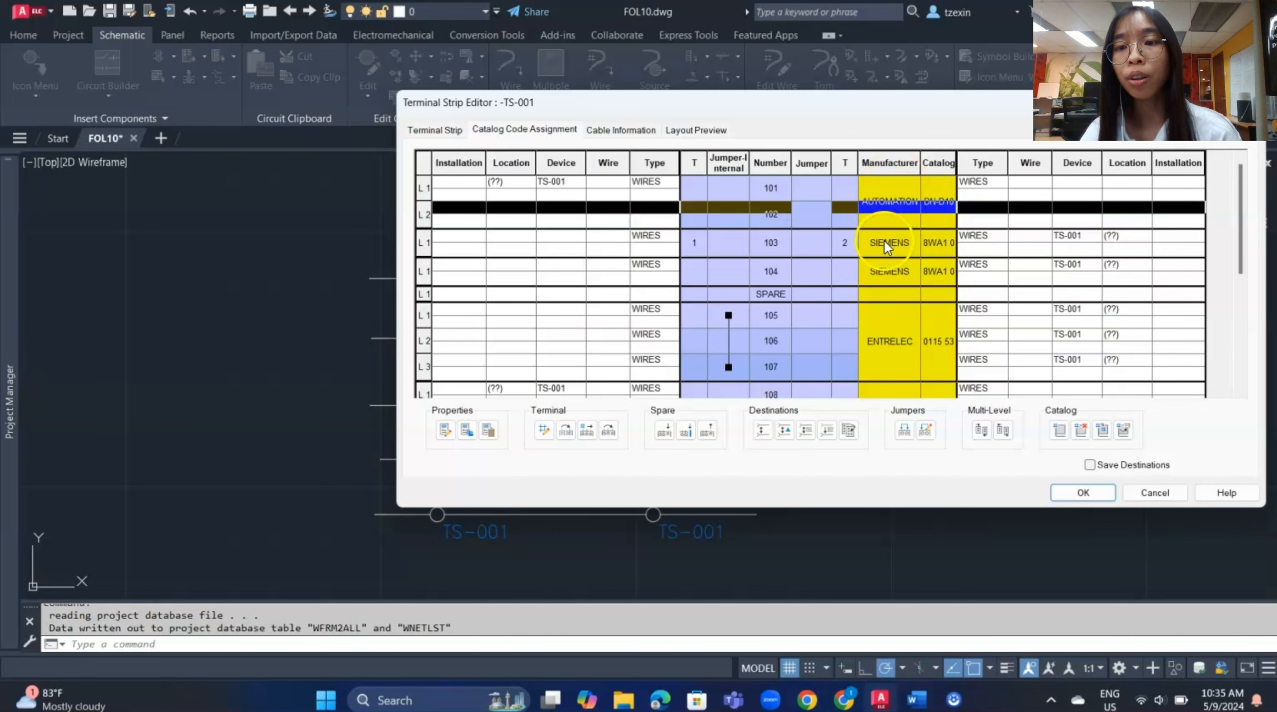
scroll(879, 319, down, 5)
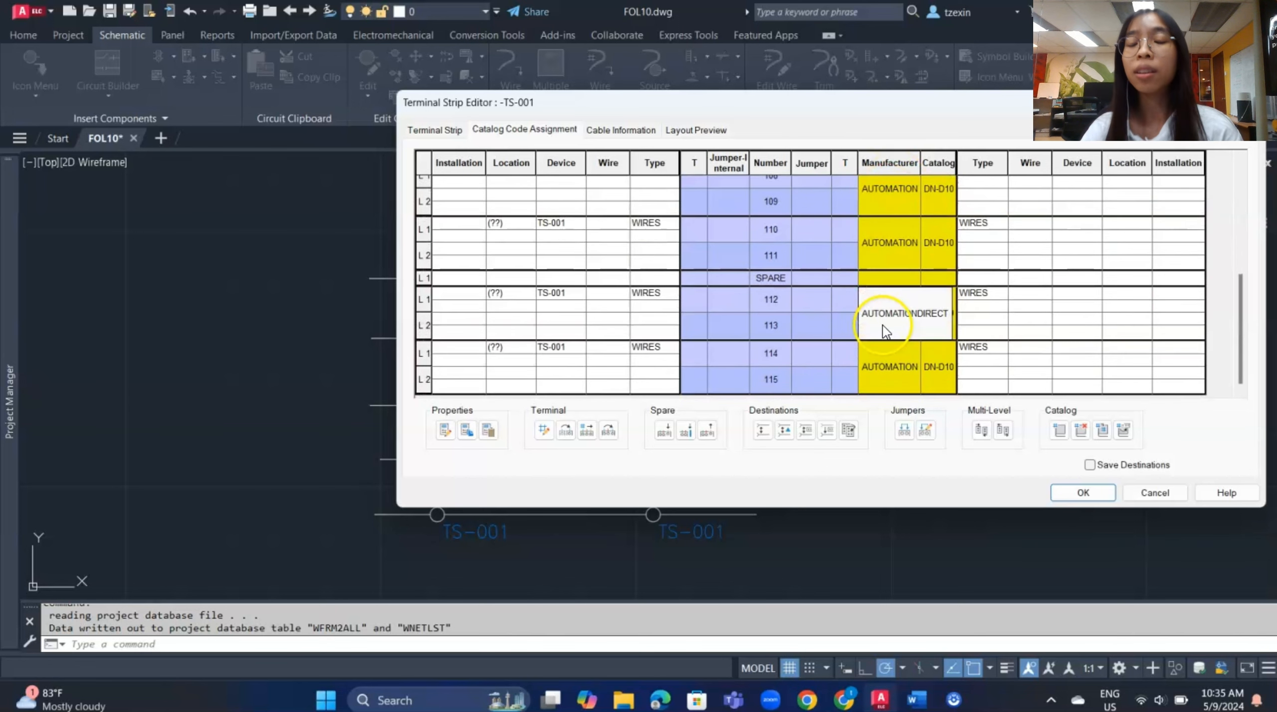
click(889, 248)
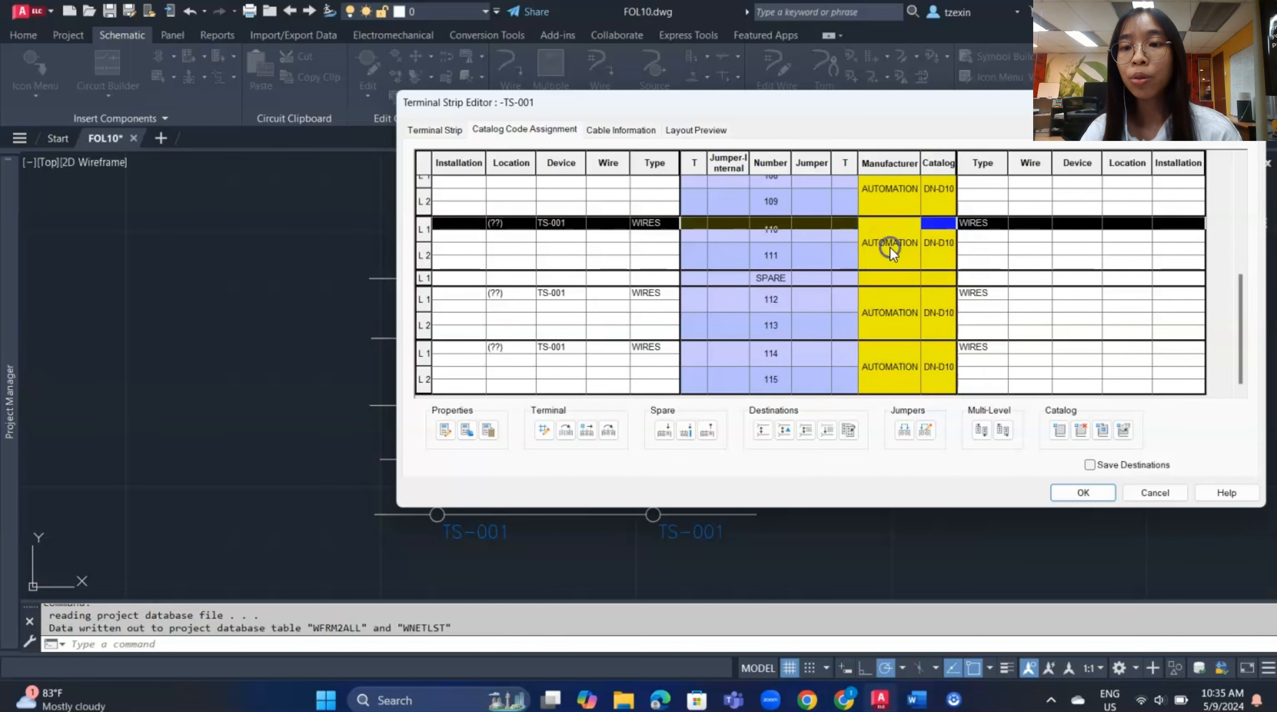
right_click(891, 221)
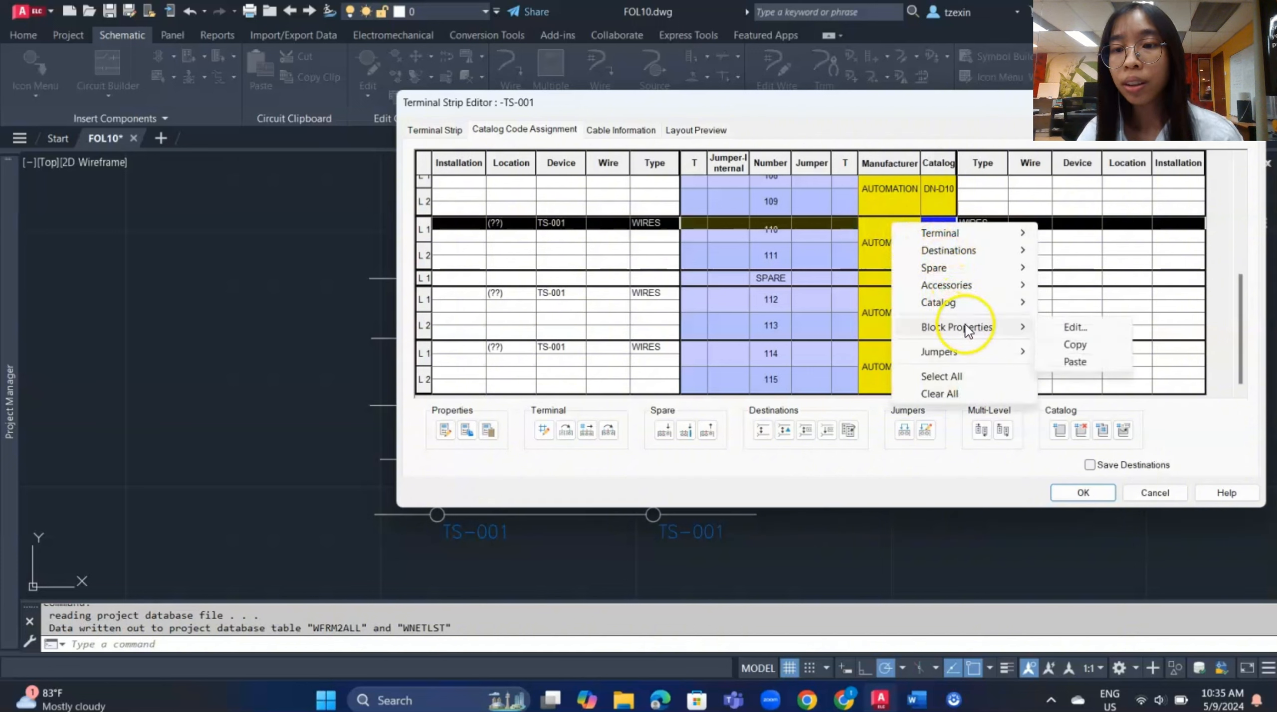
mouse_move(990, 304)
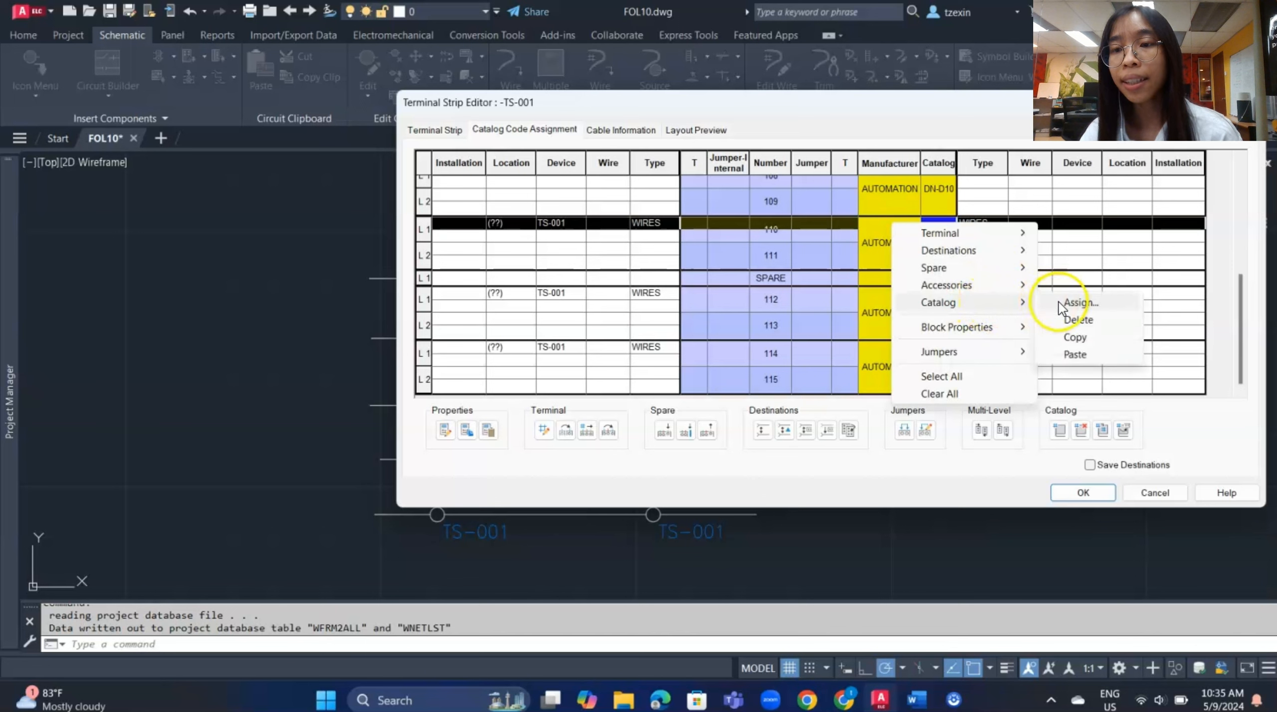
click(1061, 301)
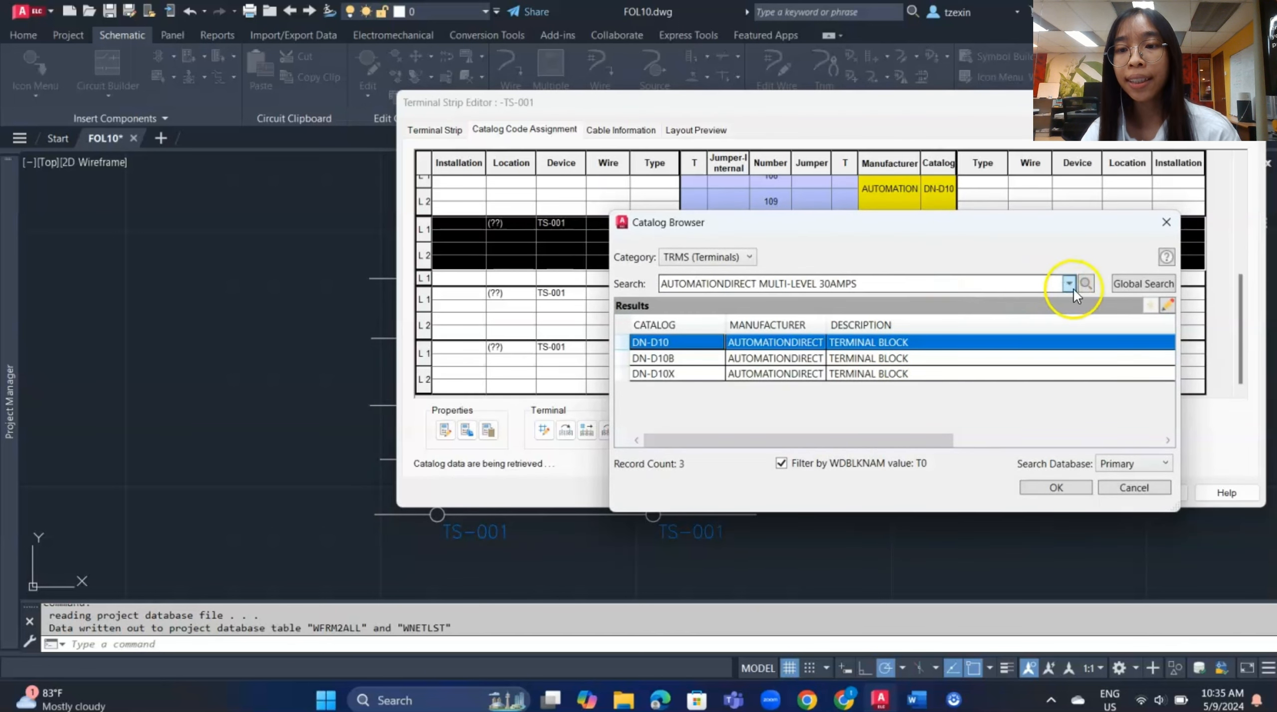
click(1071, 288)
click(1074, 290)
click(1061, 489)
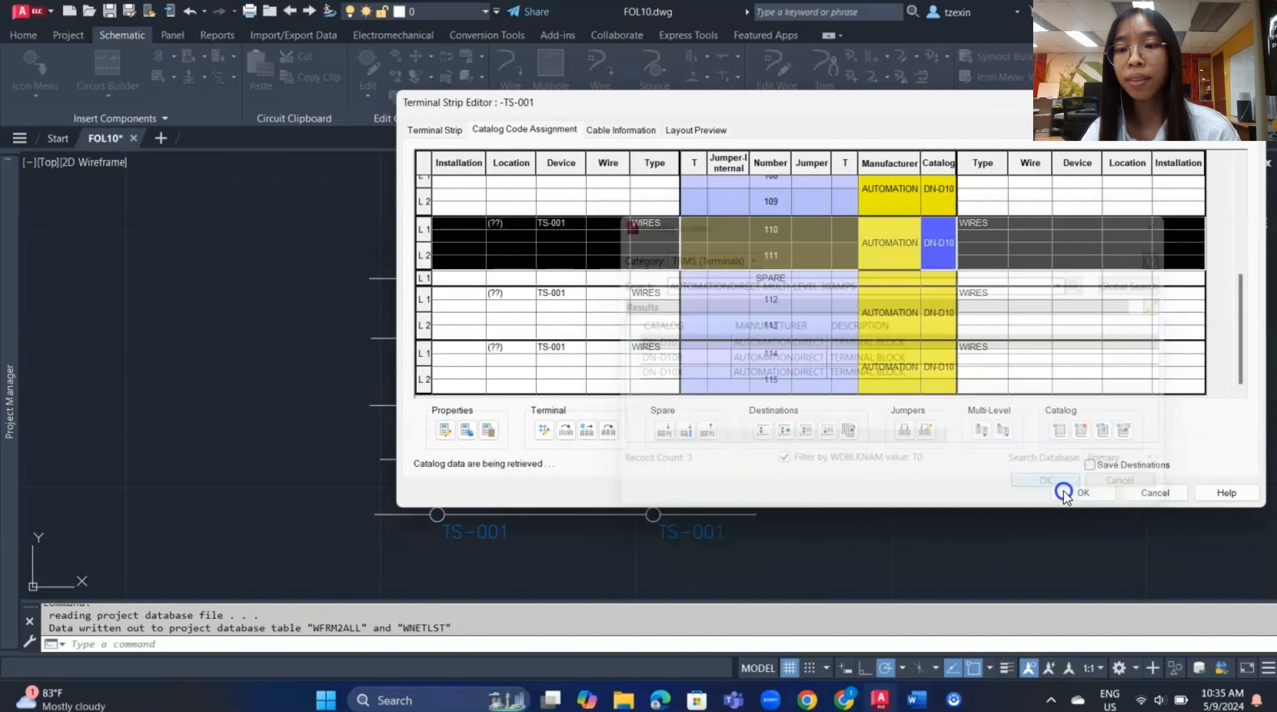
Review the strip's cable information and examine the graphical terminal strip in the layout preview
click(629, 129)
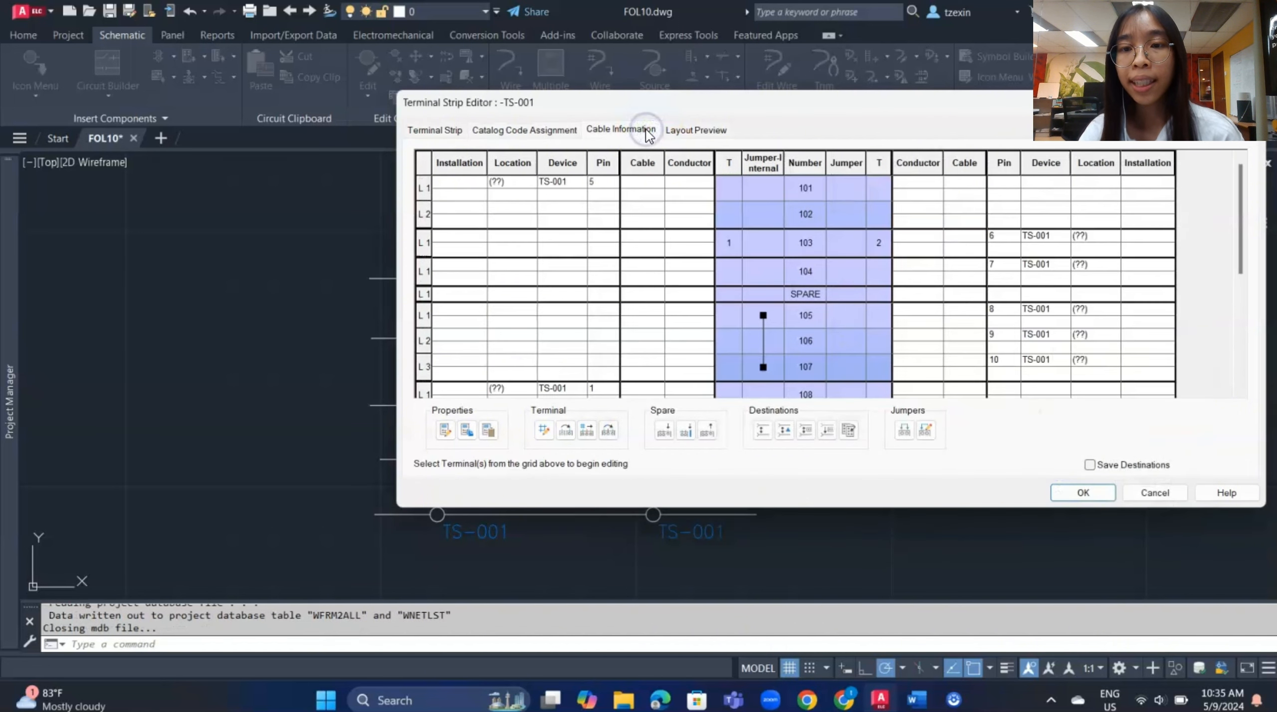
scroll(683, 286, down, 4)
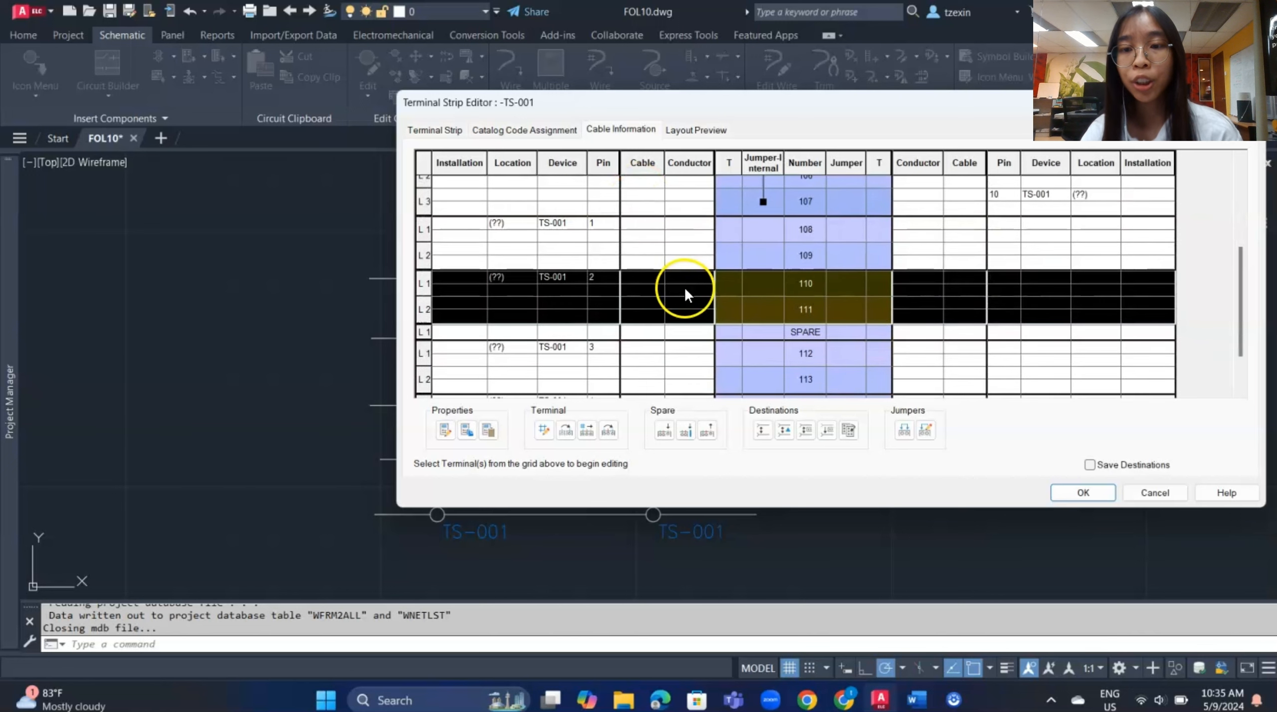
scroll(685, 288, up, 4)
click(674, 129)
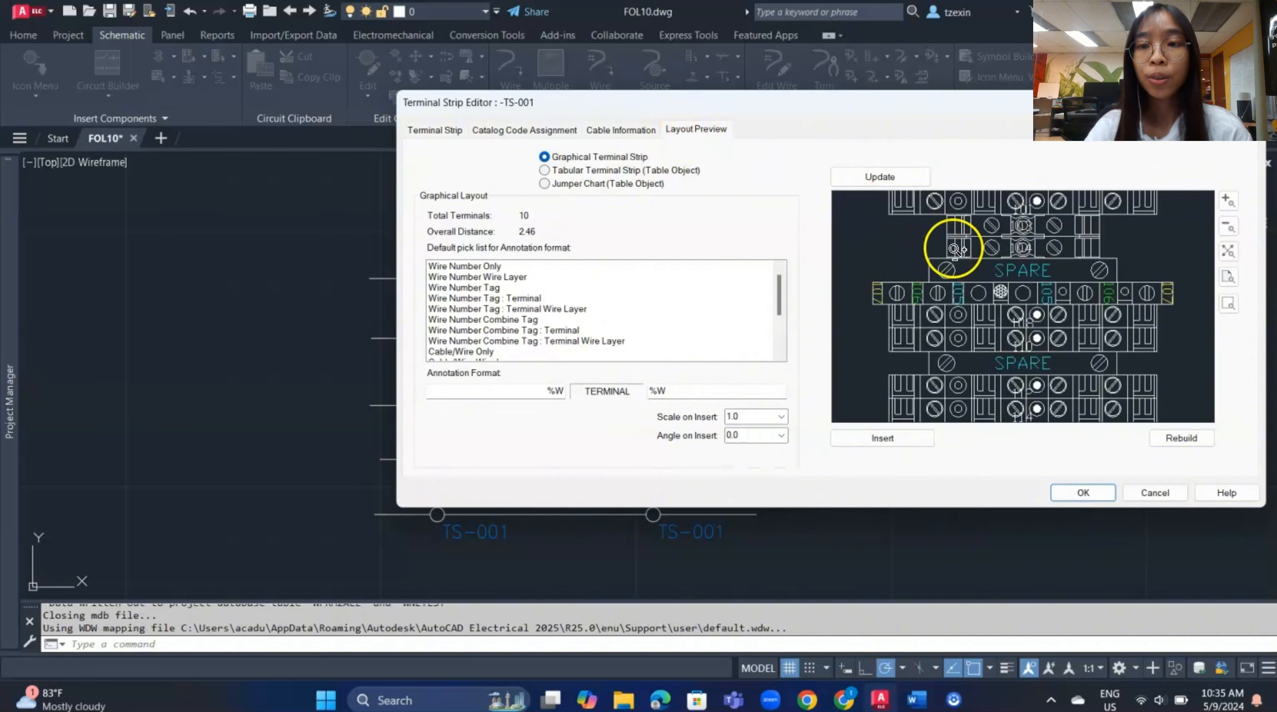
scroll(954, 248, down, 2)
middle_drag(954, 248, 954, 262)
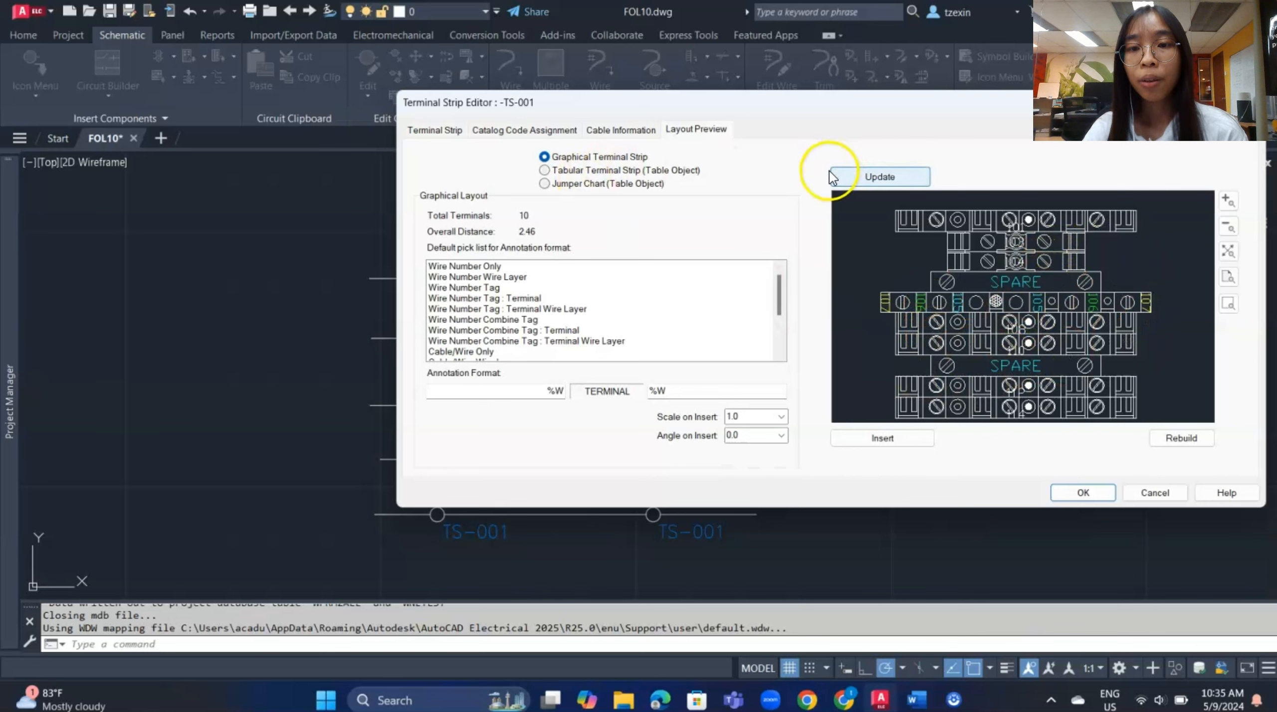
Preview the graphical terminal strip with the Wire Number Wire Layer annotation format and with Wire Number Tag : Terminal
click(513, 278)
click(904, 176)
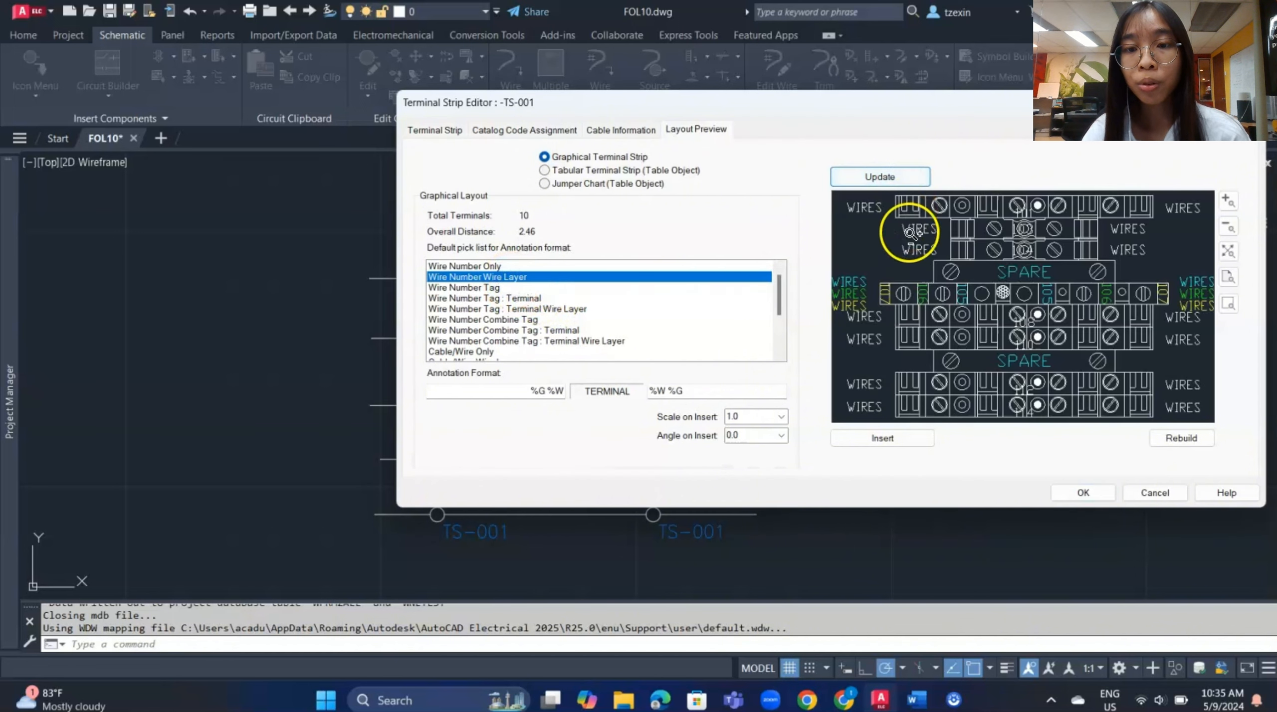
click(631, 295)
click(856, 175)
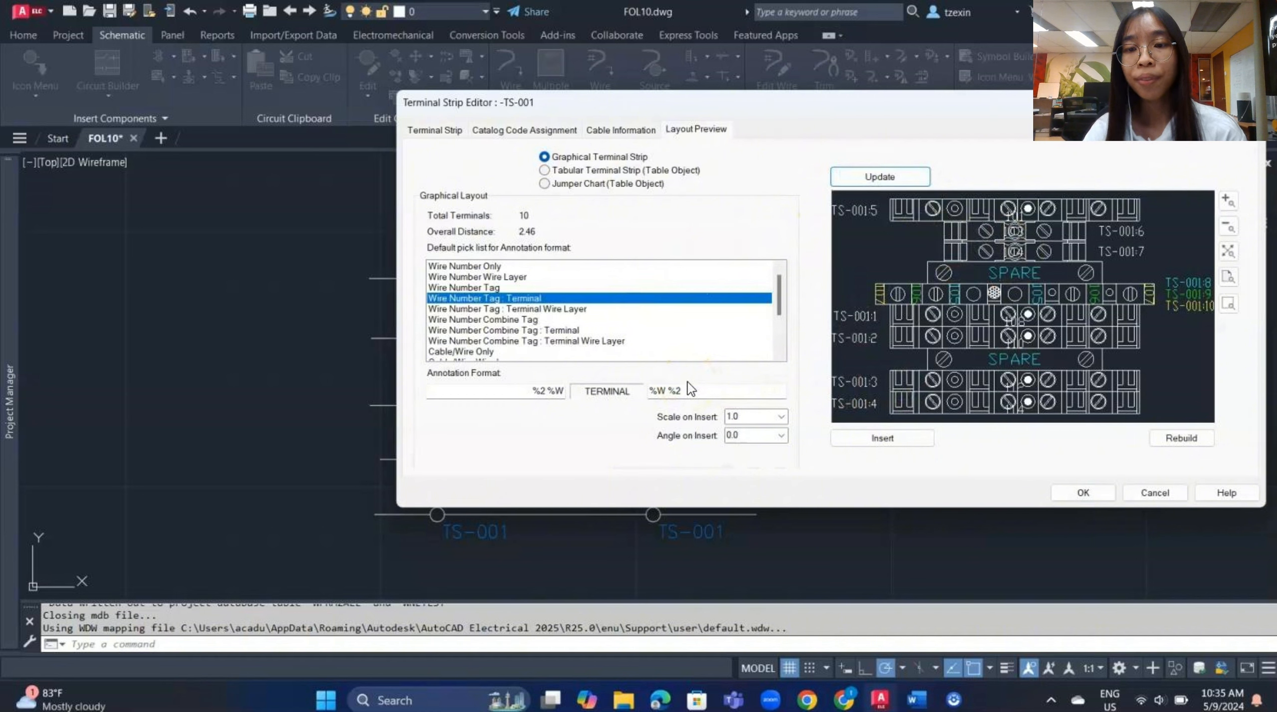
Check the insertion scale options, preview the graphical strip at a 90.0 insertion angle, and restore the angle to 0.0
click(781, 416)
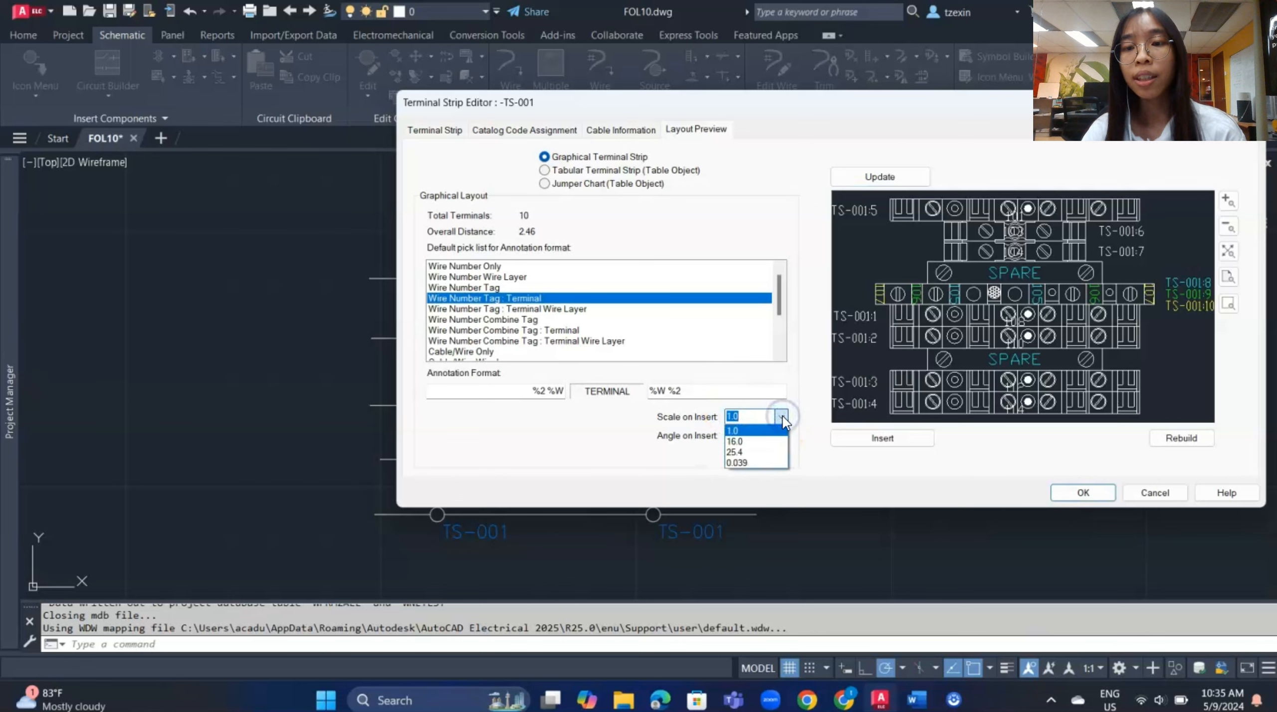
click(781, 416)
click(781, 435)
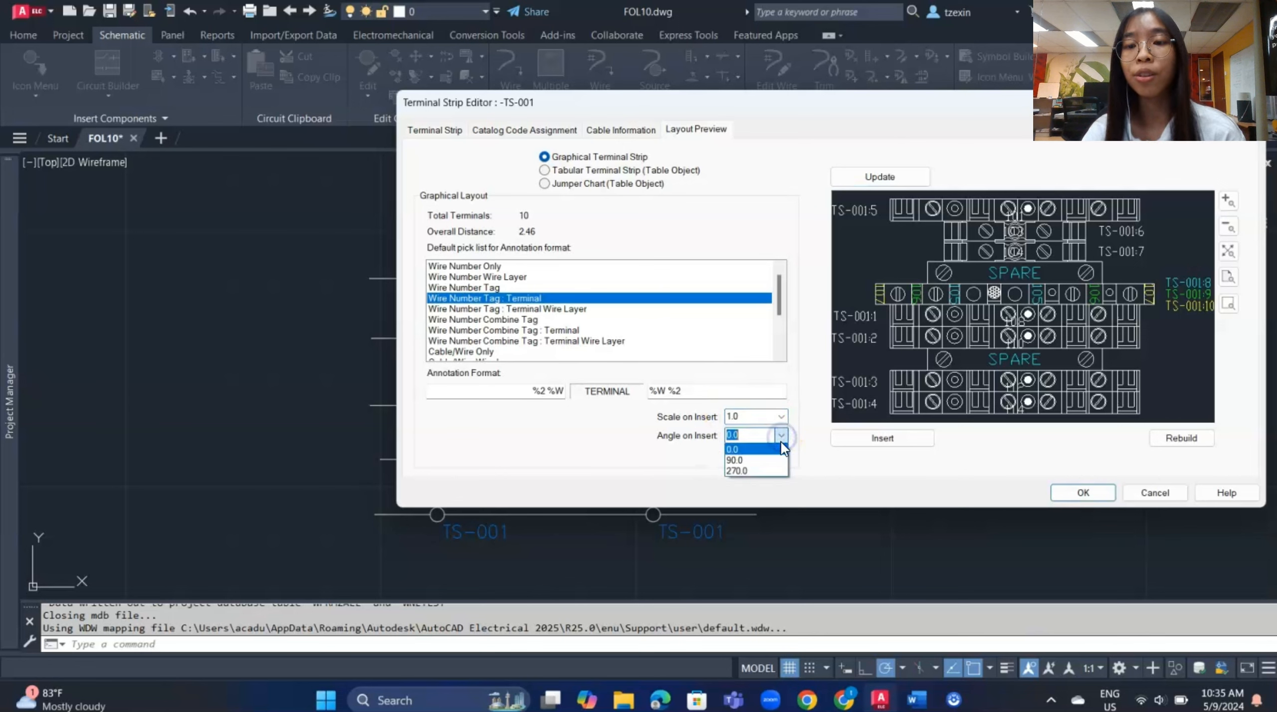
click(779, 459)
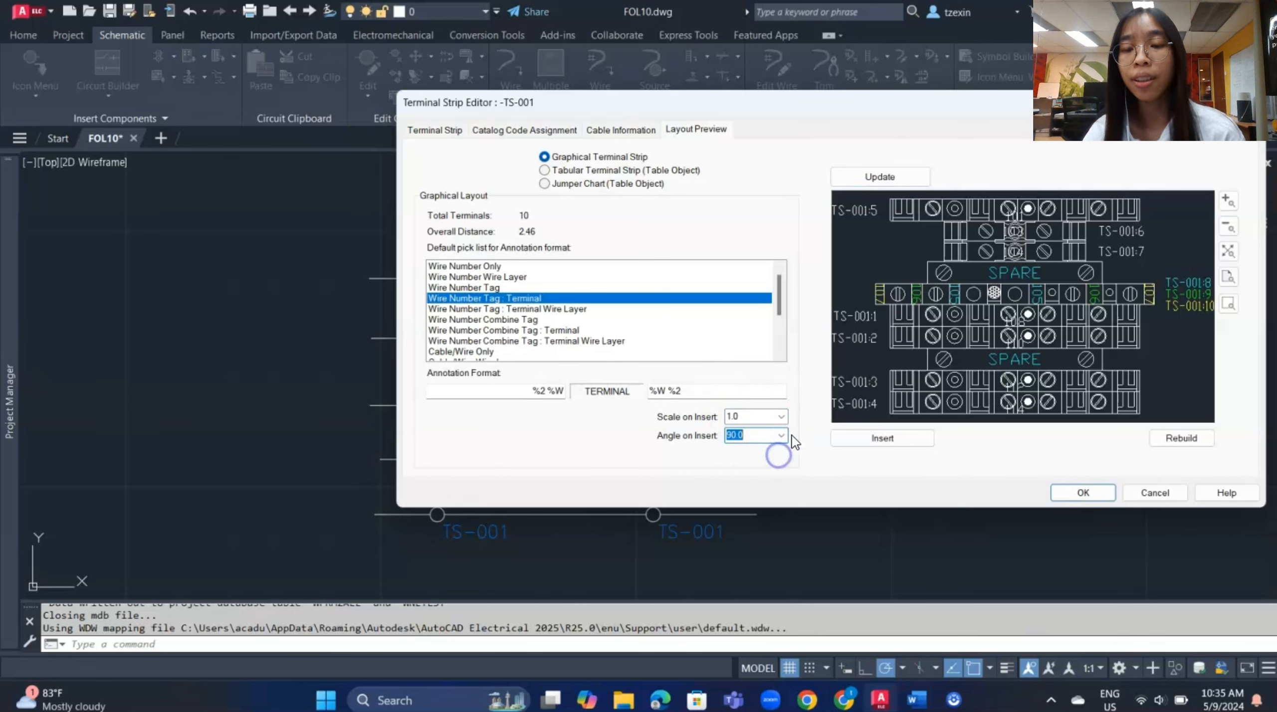
click(878, 176)
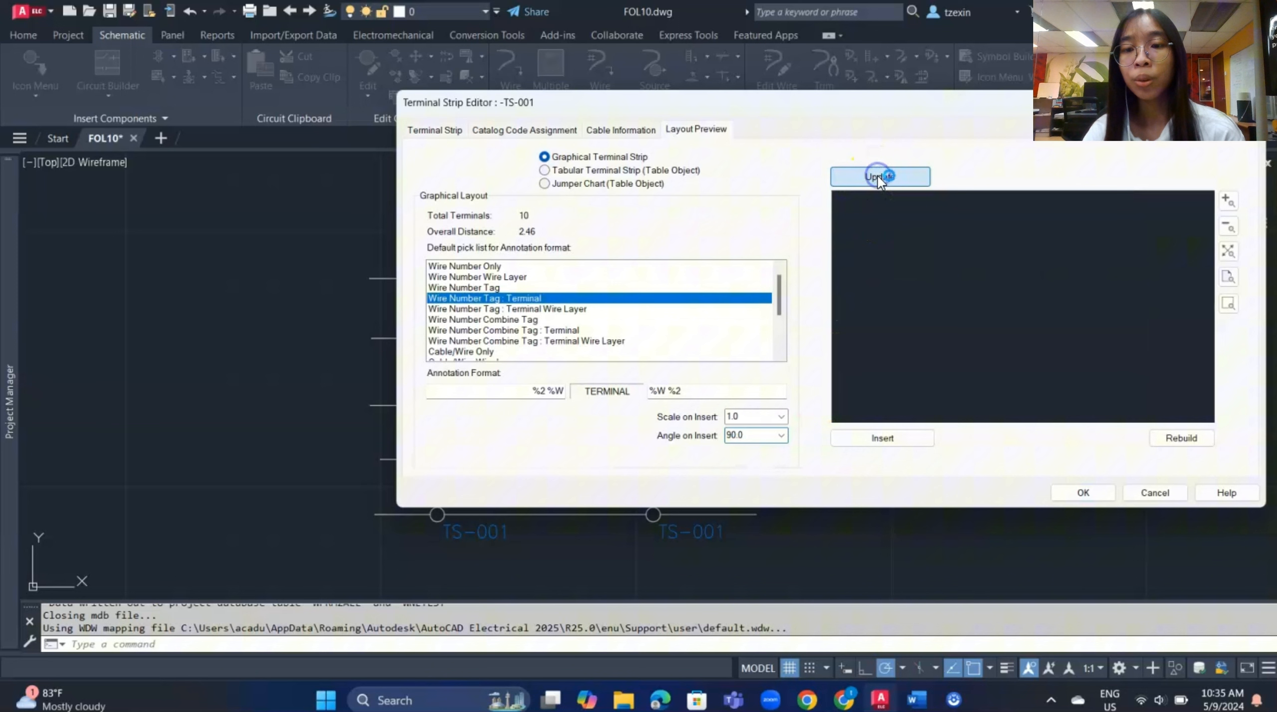
click(781, 435)
click(779, 443)
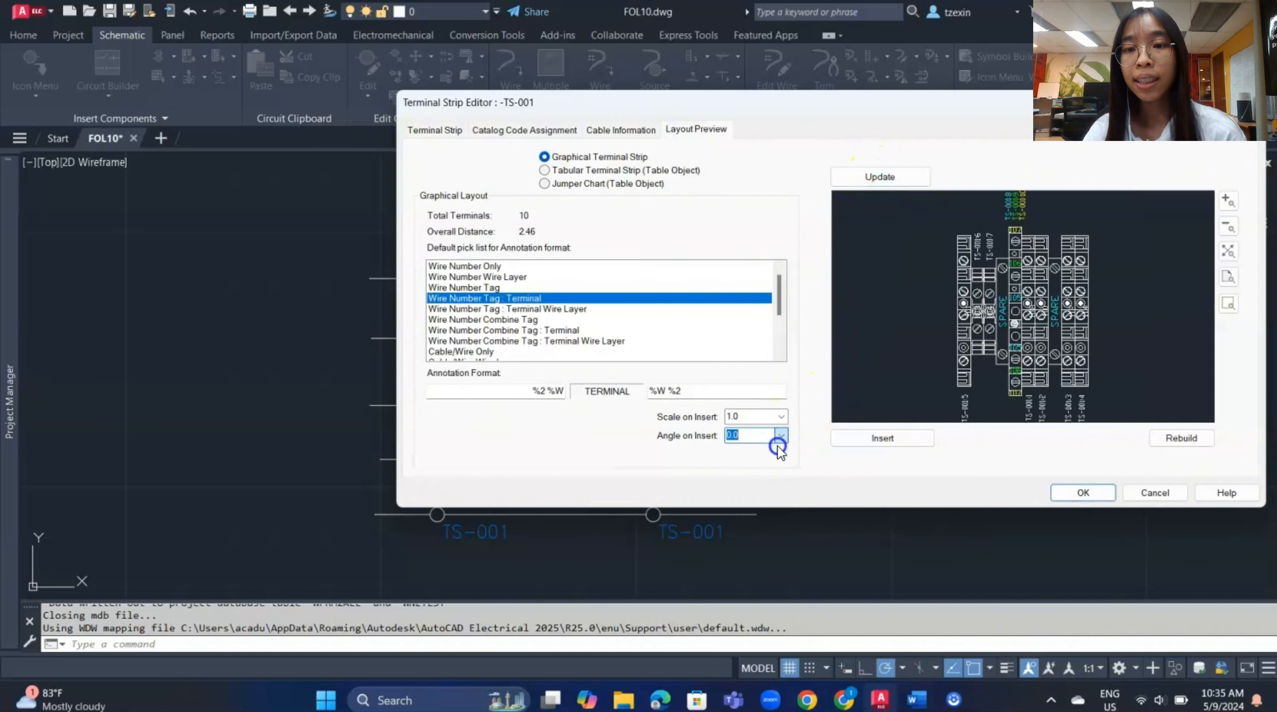
click(910, 185)
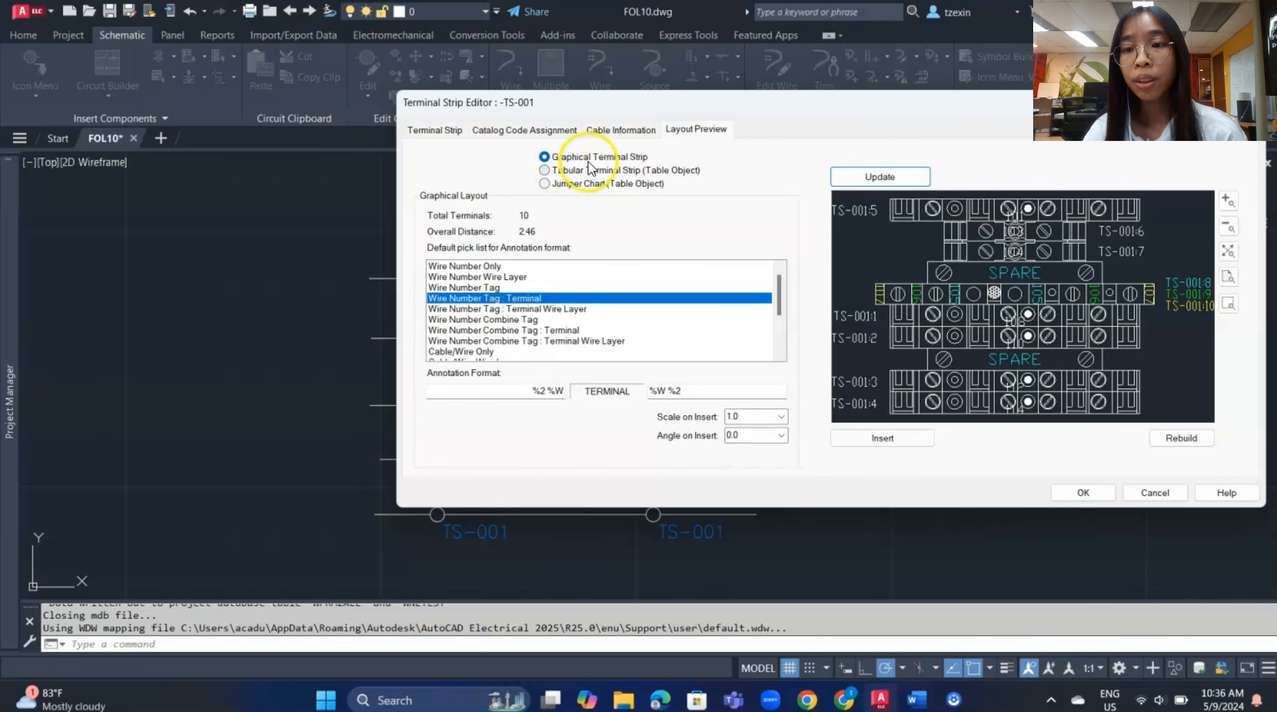
Preview the strip as a Tabular Terminal Strip table object and examine its terminal number, manufacturer and catalog columns
click(577, 174)
click(855, 180)
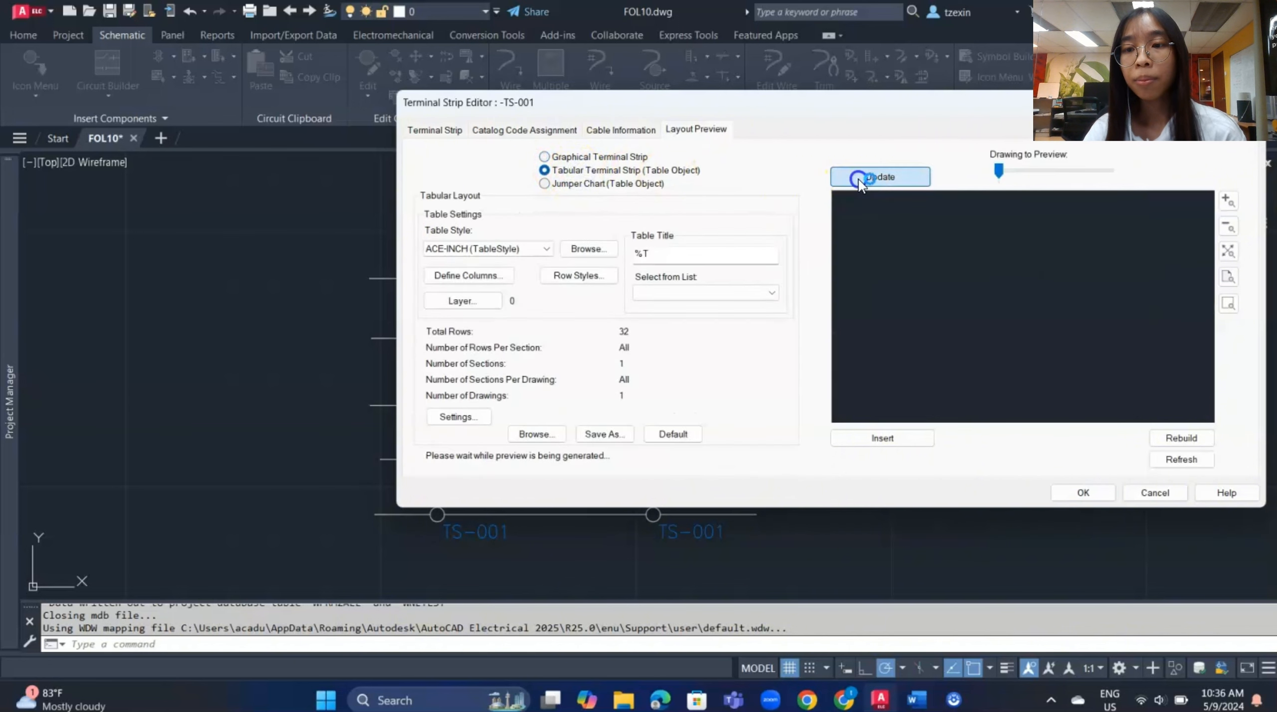
scroll(960, 236, up, 4)
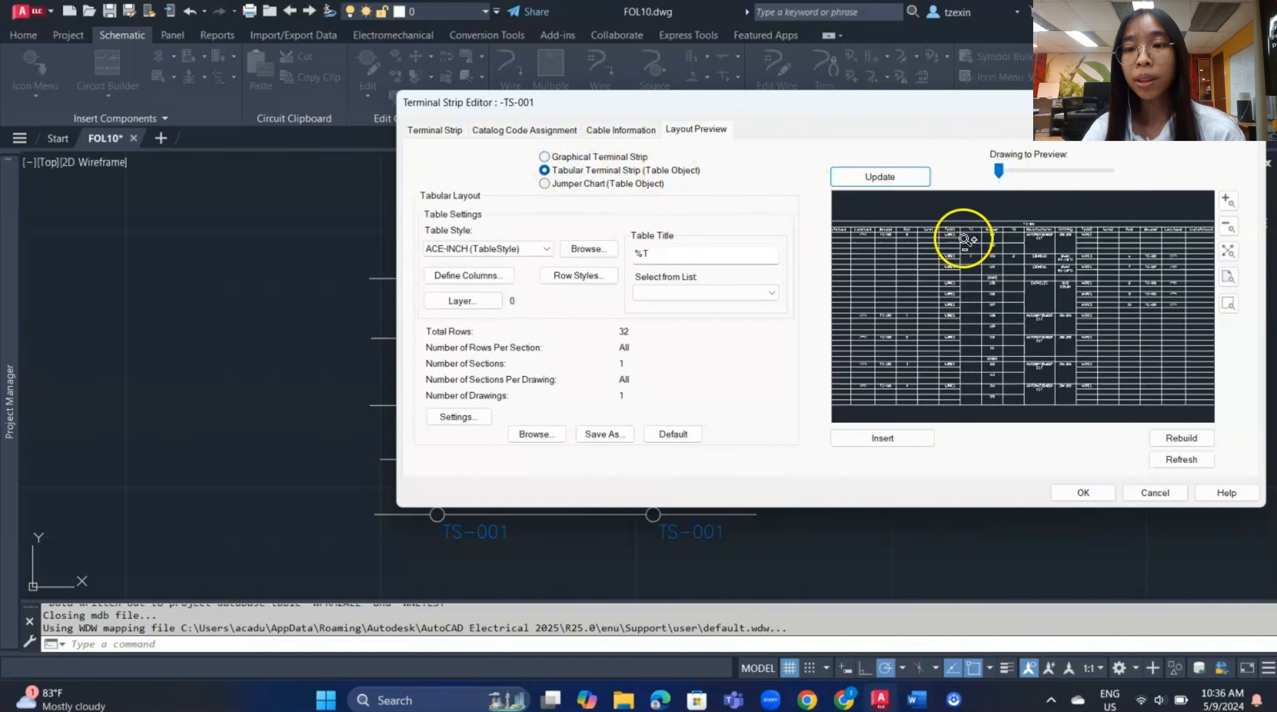
middle_drag(931, 242, 846, 276)
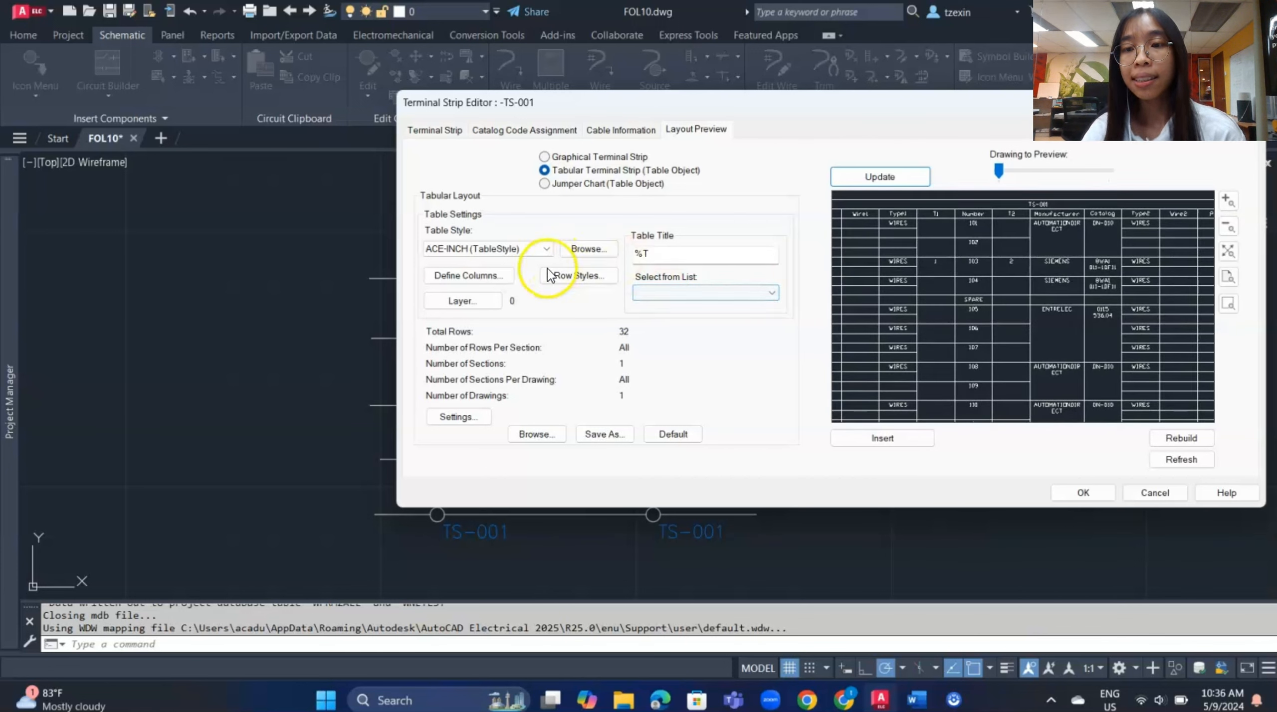
Preview the strip as a Jumper Chart table object and examine the terminal numbers and jumper column
click(545, 184)
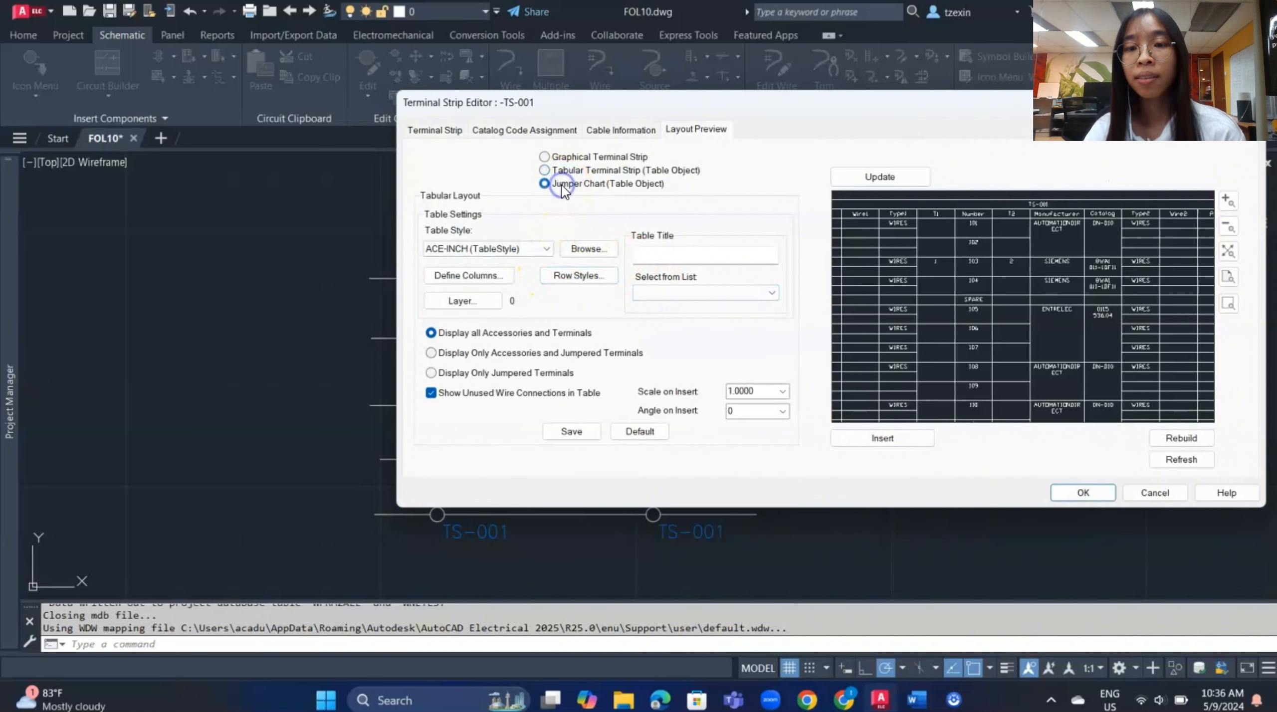
click(859, 184)
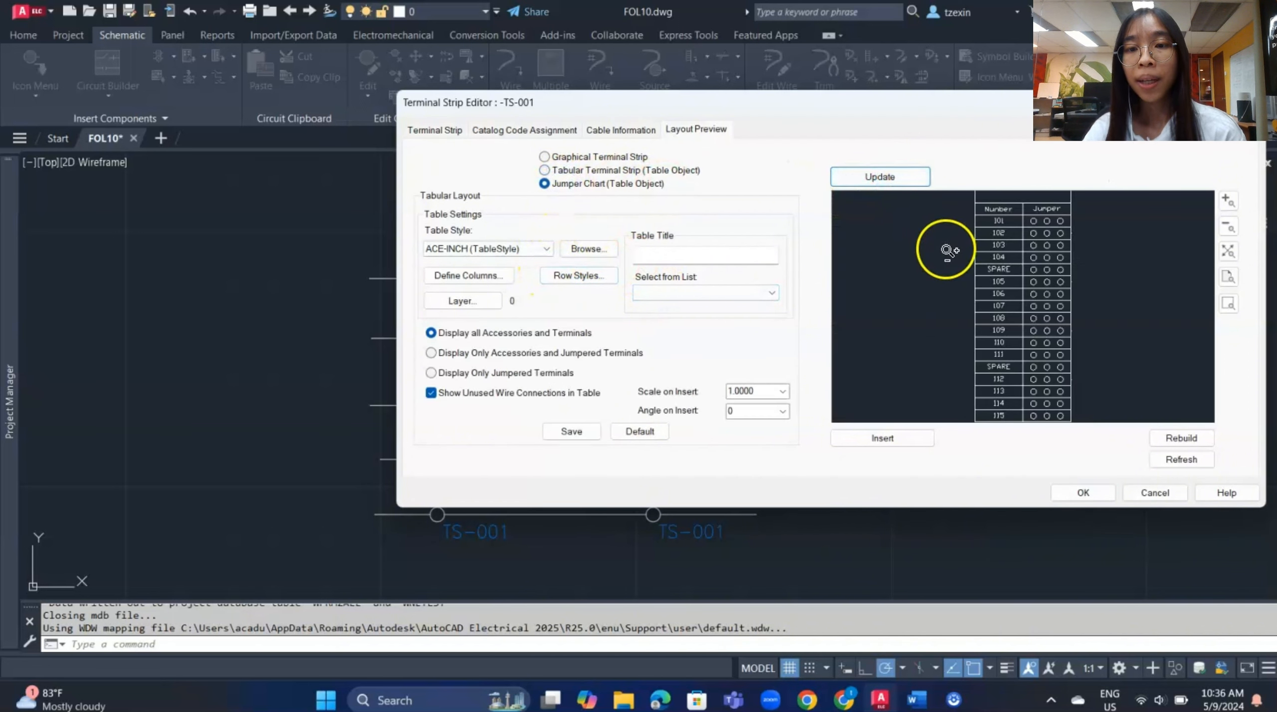
scroll(947, 251, down, 2)
scroll(957, 245, up, 2)
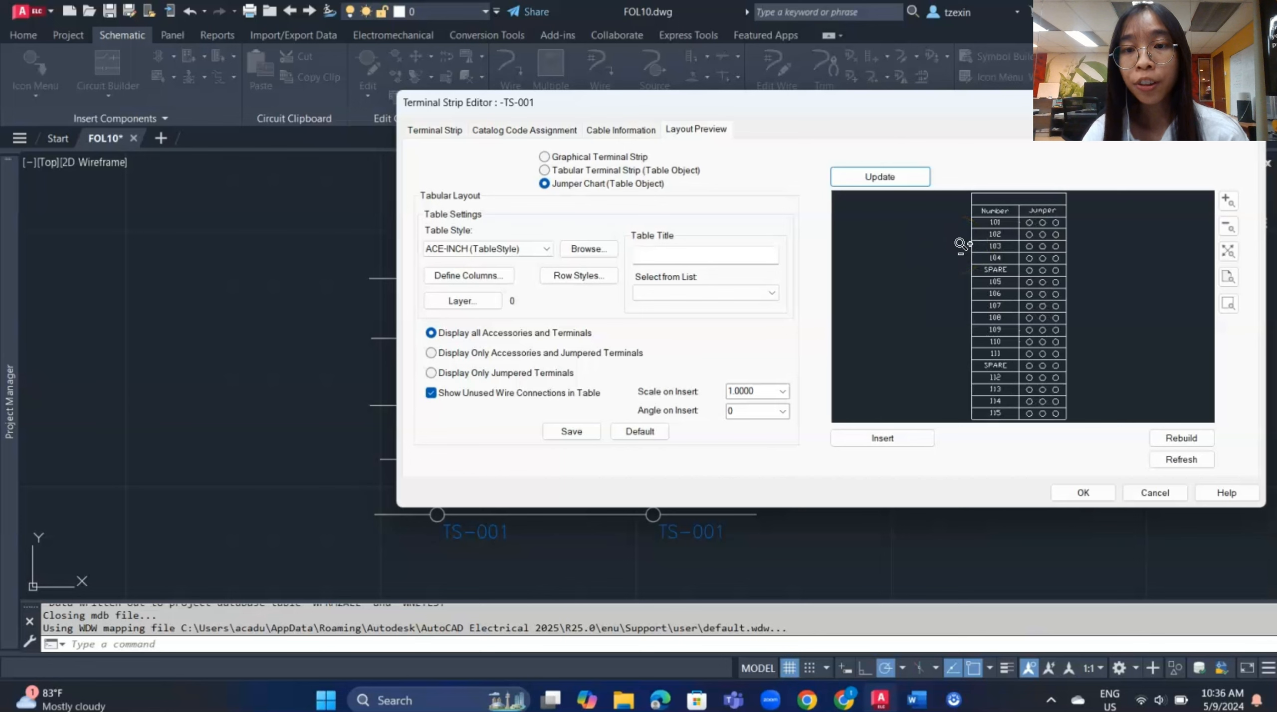
Return the layout preview to the graphical terminal strip and set its annotation format to Wire Number Only
click(556, 156)
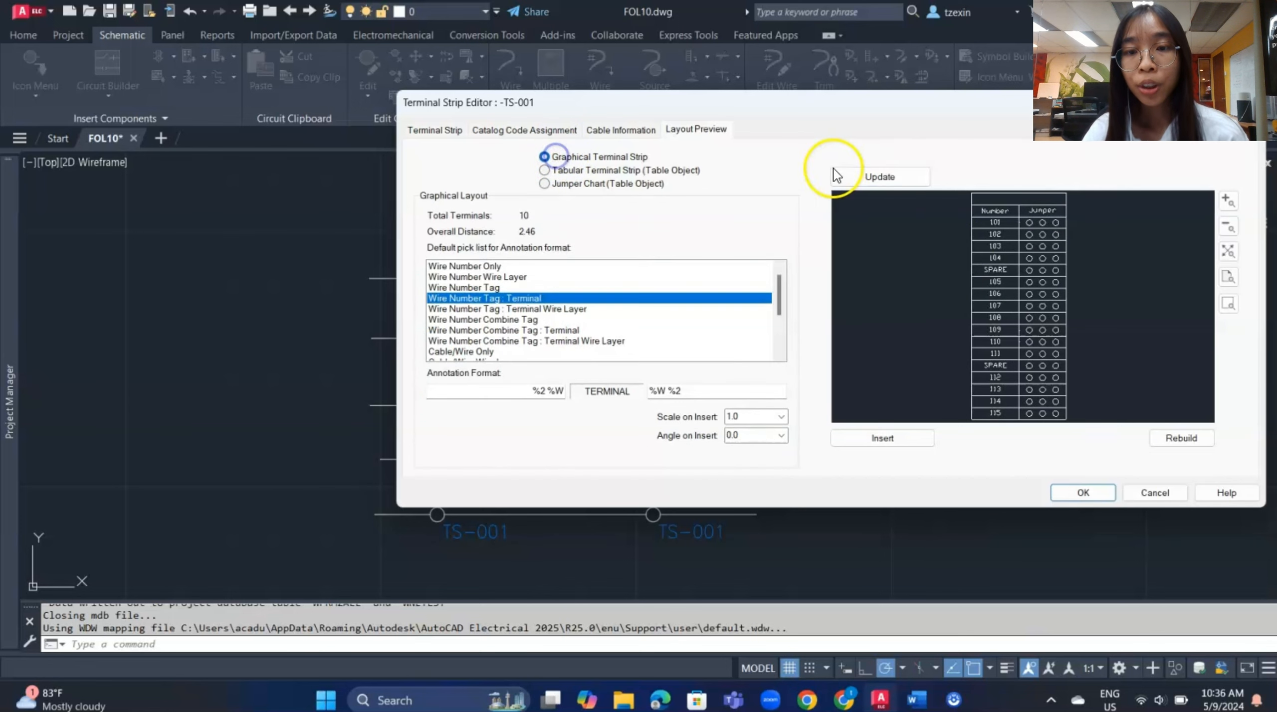
click(895, 170)
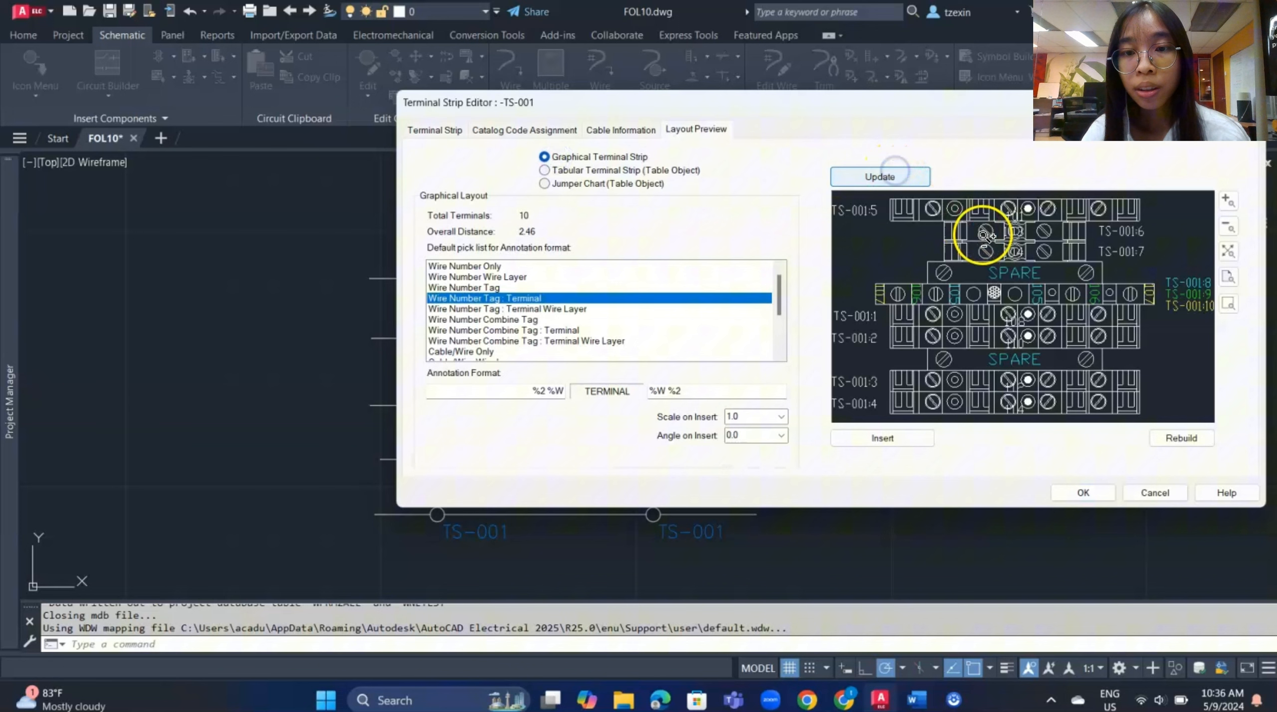
click(599, 309)
click(604, 267)
click(889, 183)
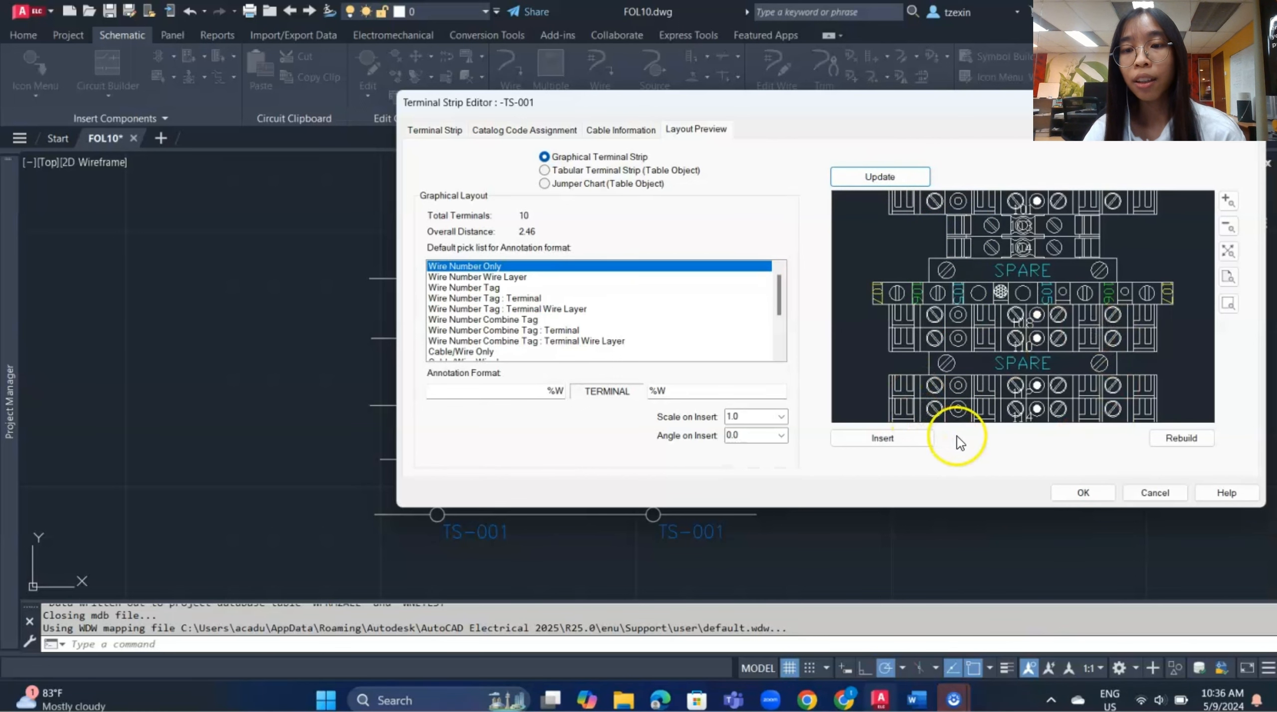
Insert the graphical terminal strip to the right of the schematic wires and accept the Terminal Strip Editor changes
click(904, 441)
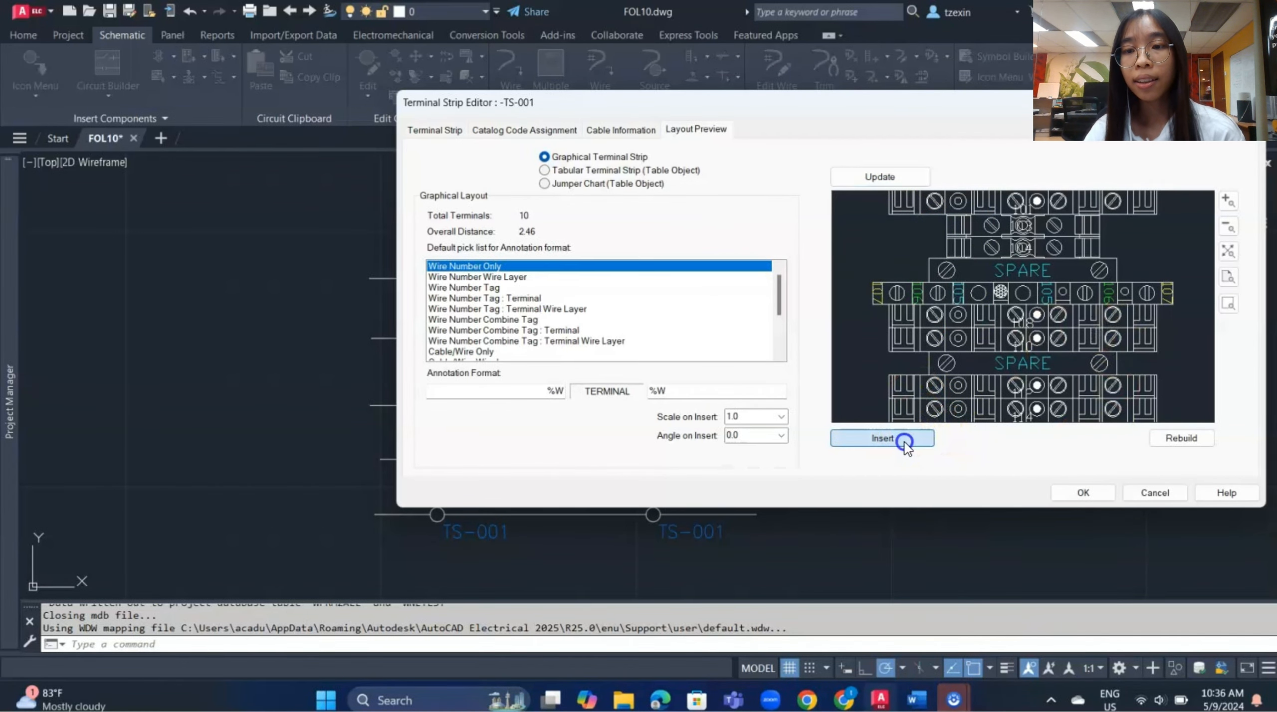
click(989, 269)
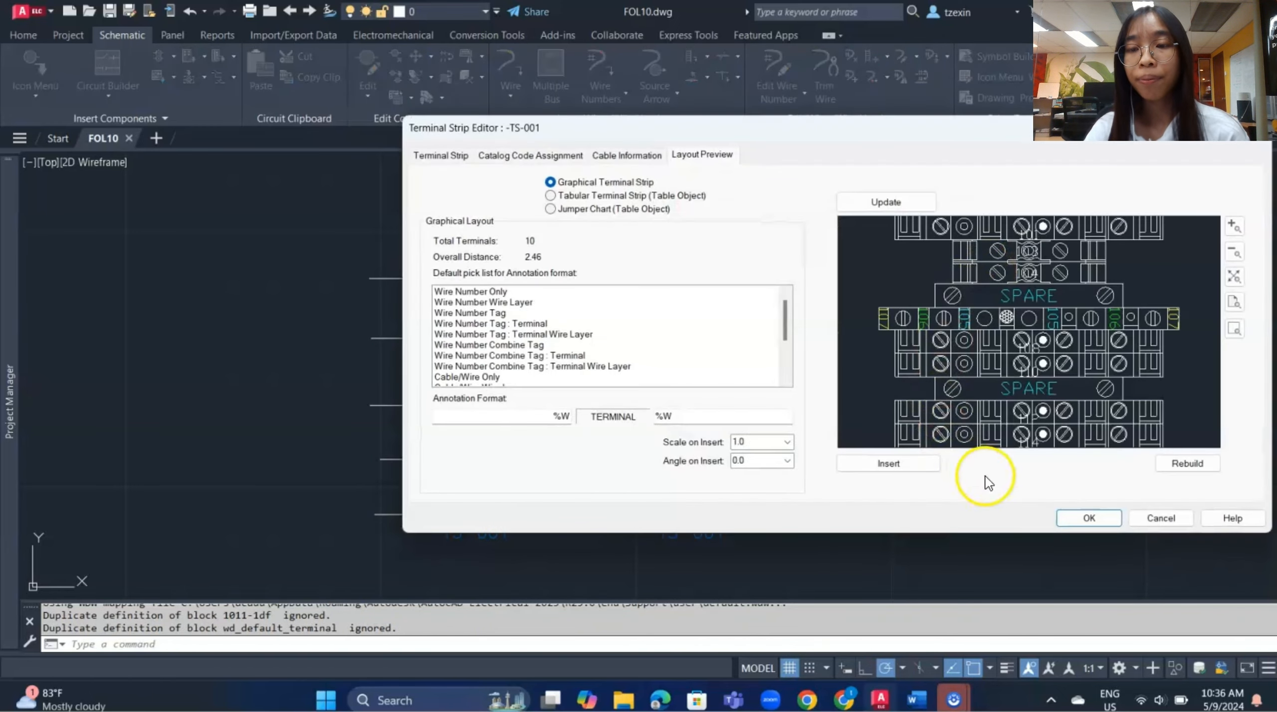
click(1078, 520)
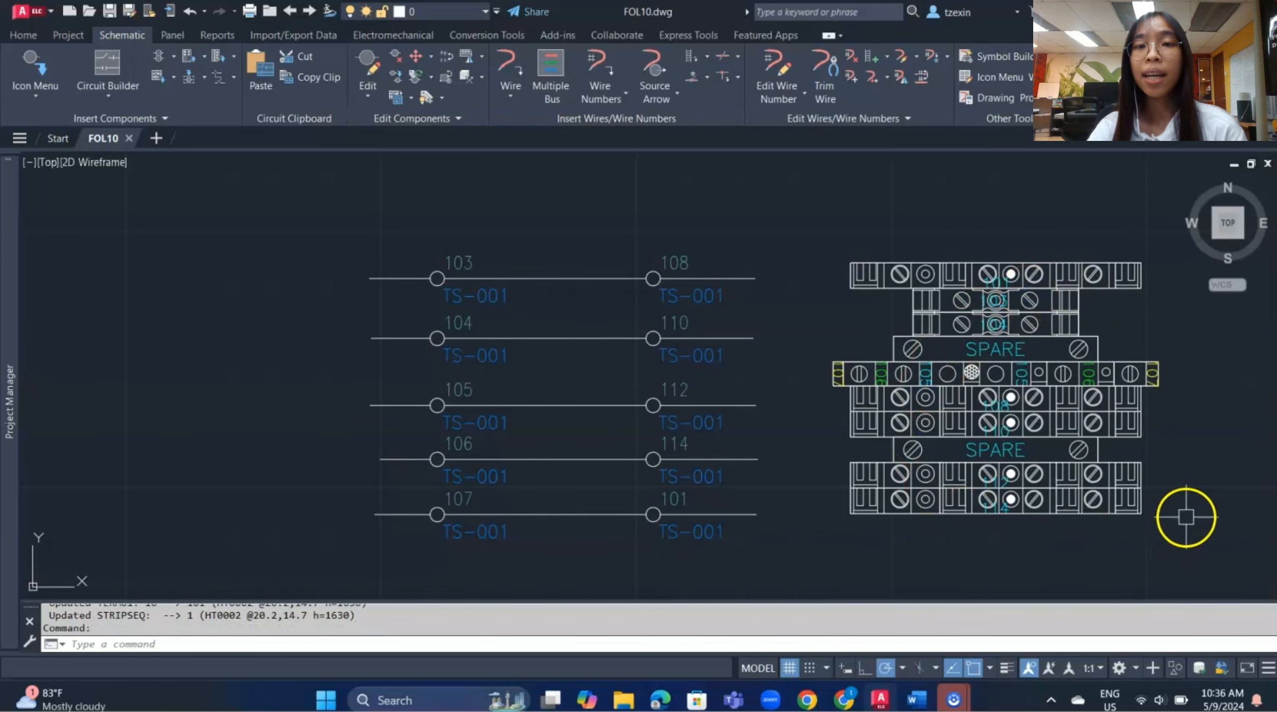